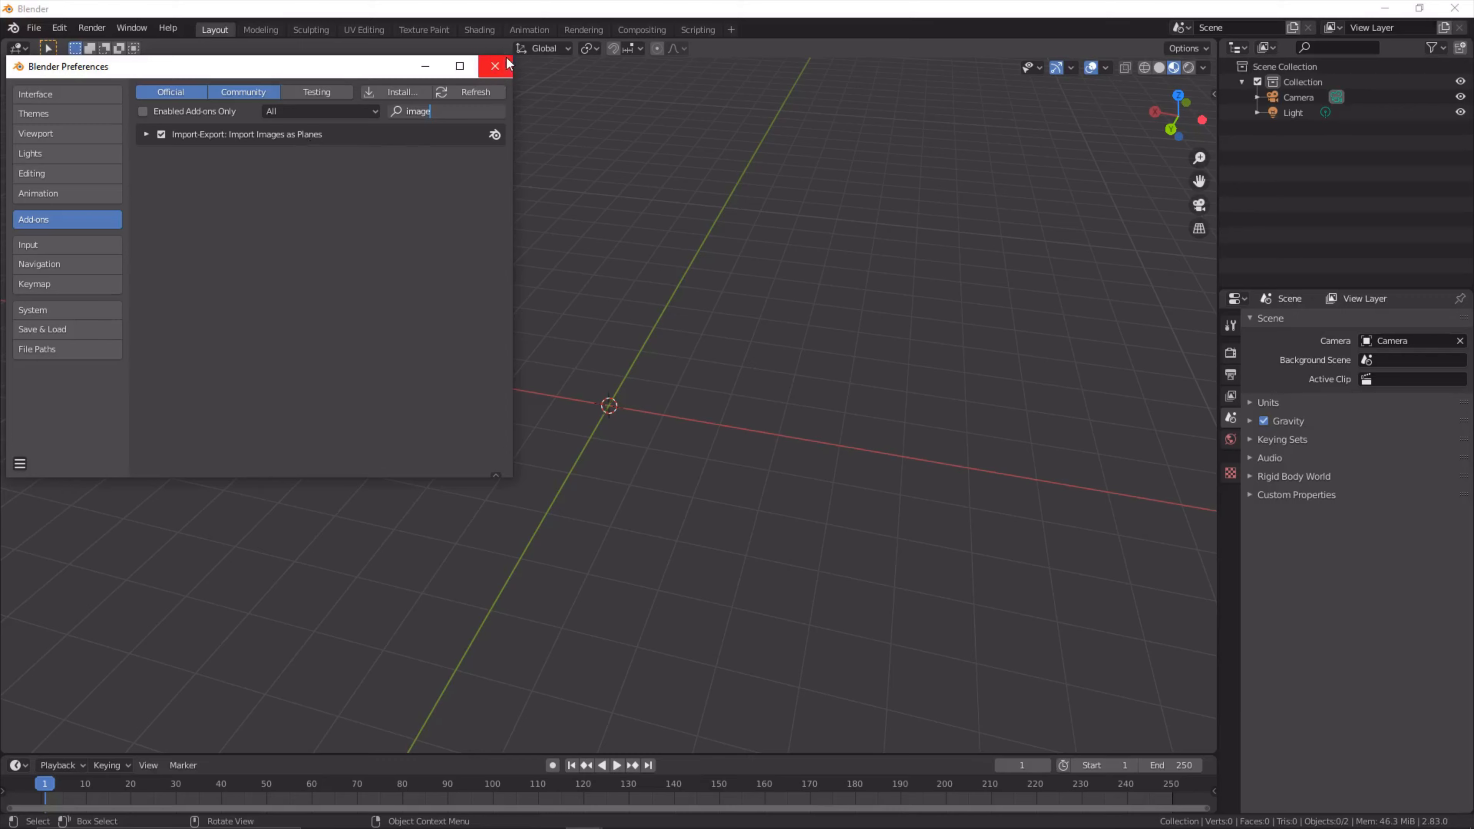
Step: Close the preferences and import earthmap1k.jpg from the blender folder as an image plane
click(510, 68)
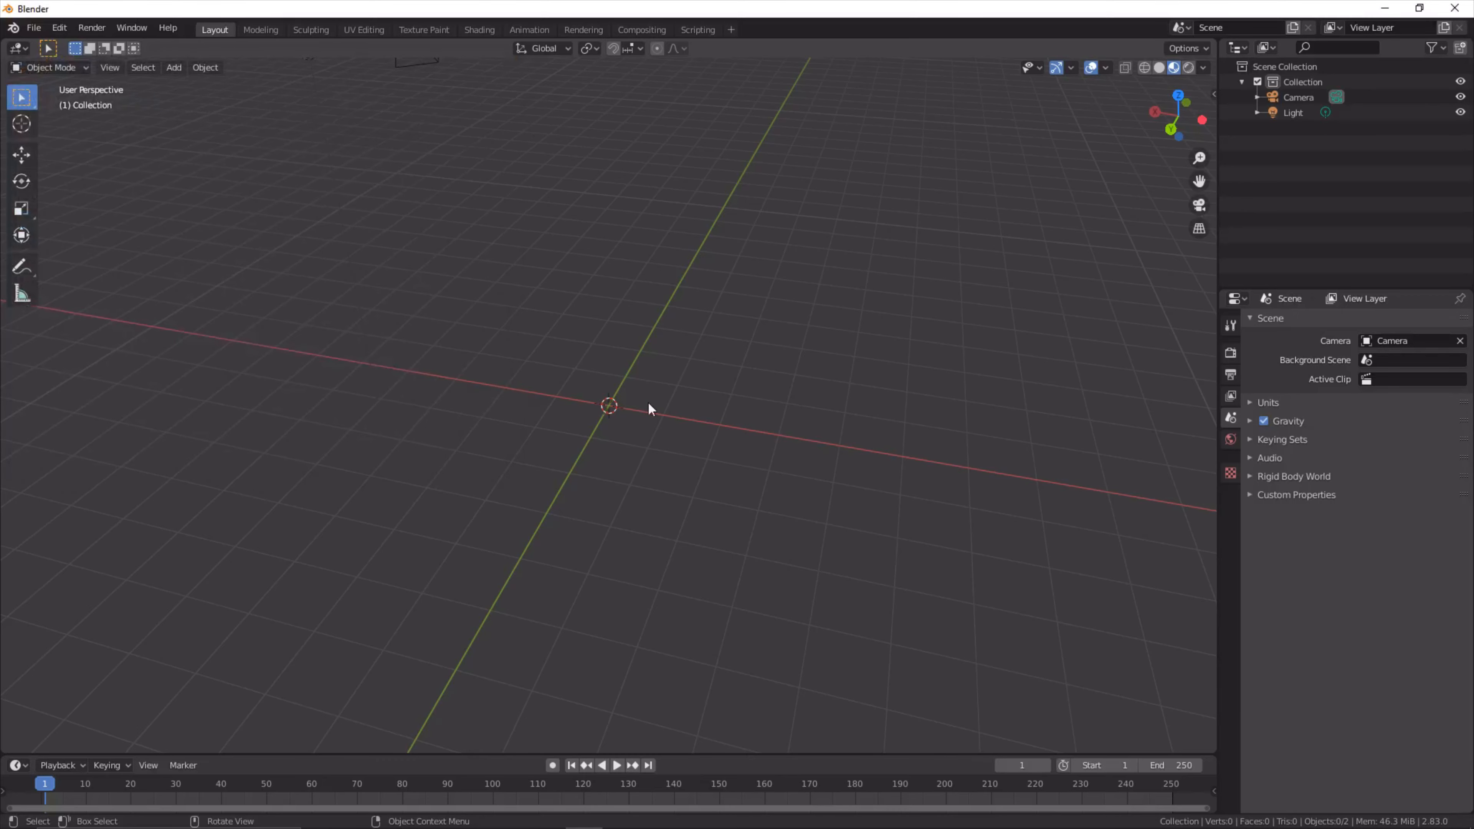
key(shift+a)
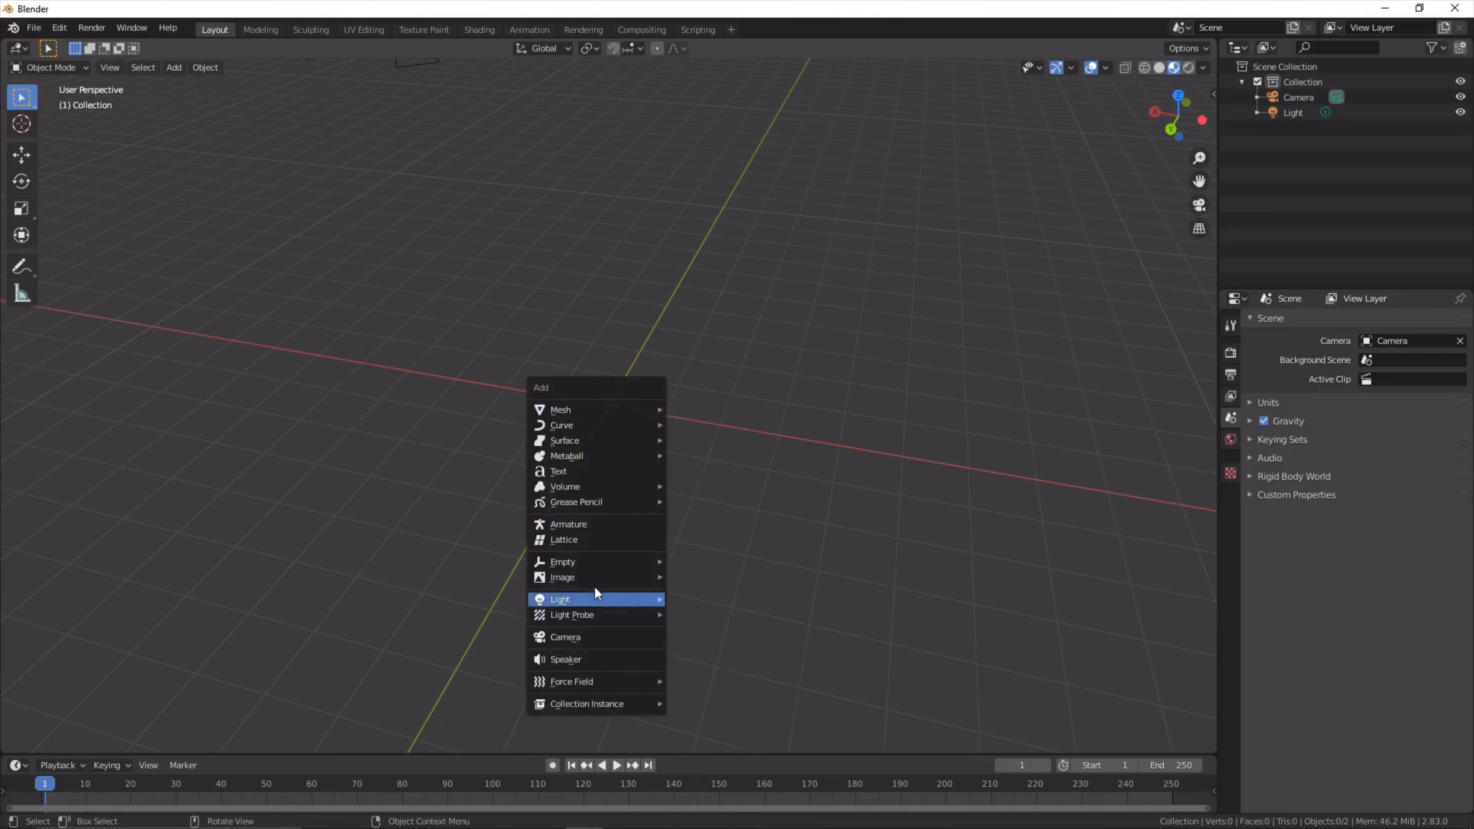
mouse_move(592, 575)
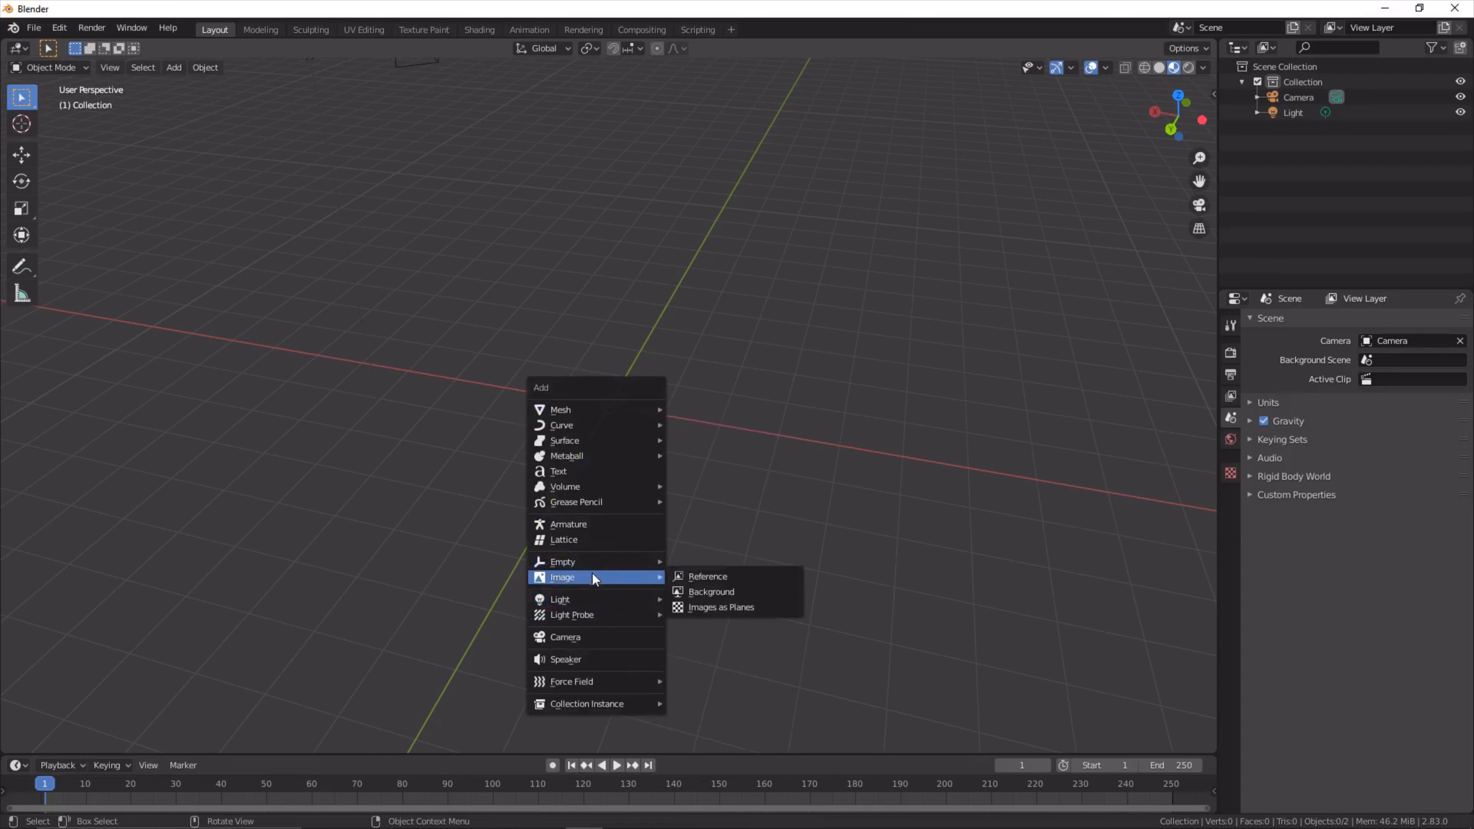
click(738, 608)
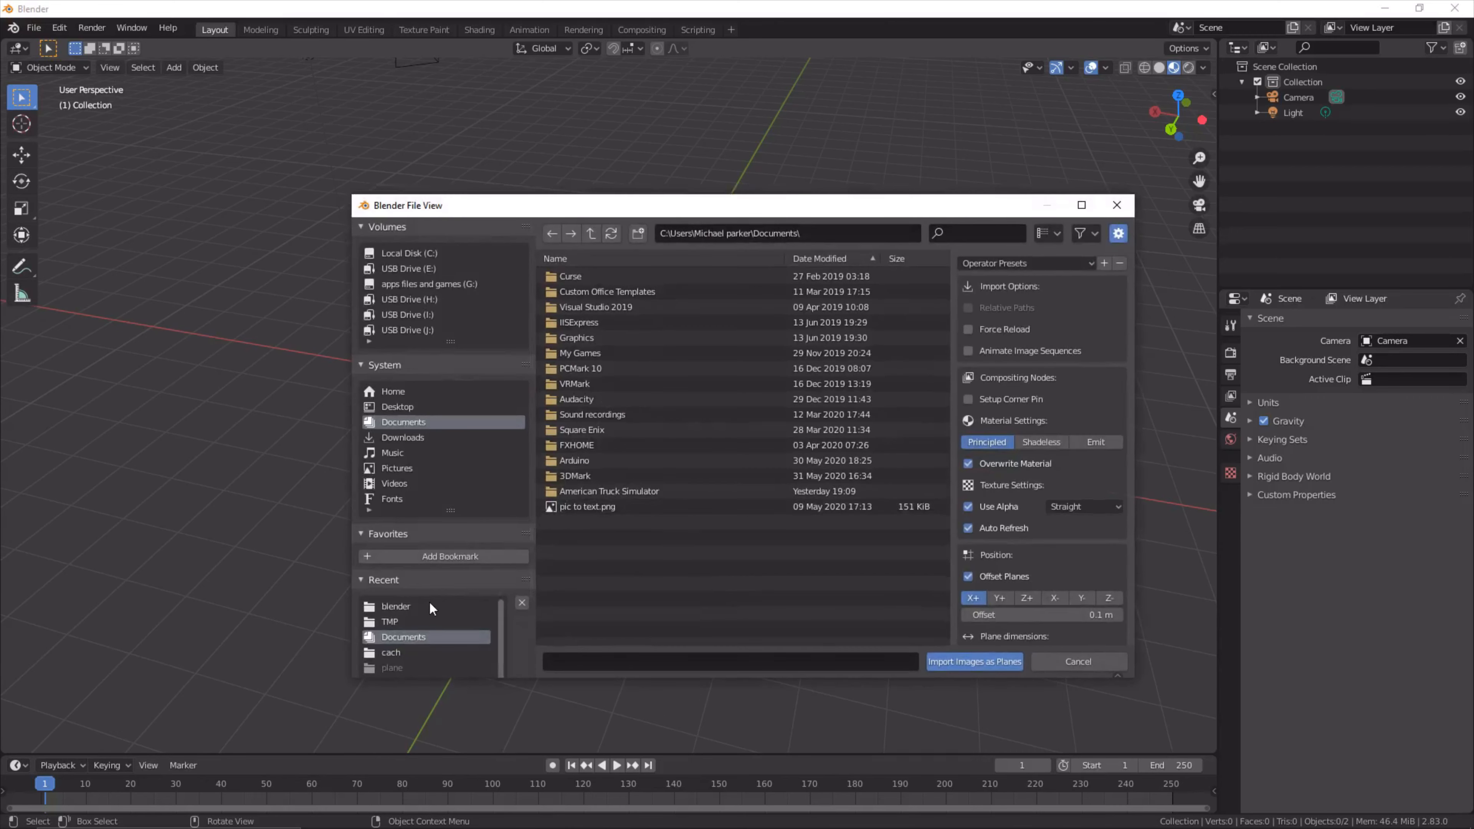
click(430, 608)
double_click(600, 324)
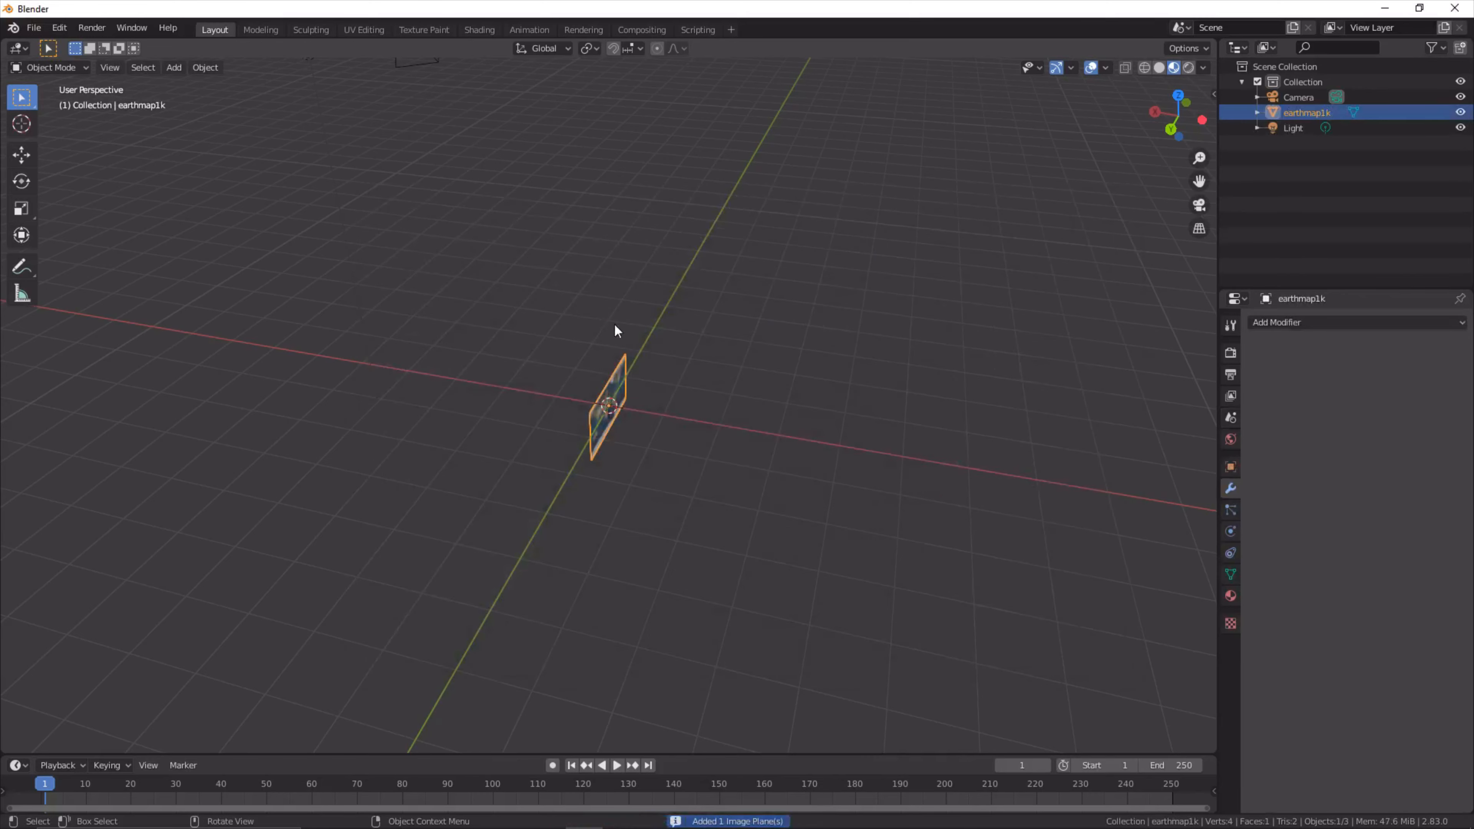
Step: In Edit Mode, rotate the map plane's geometry 90° about the global Y axis so it lies flat
middle_drag(750, 310, 619, 309)
key(Tab)
scroll(604, 316, up, 3)
key(r)
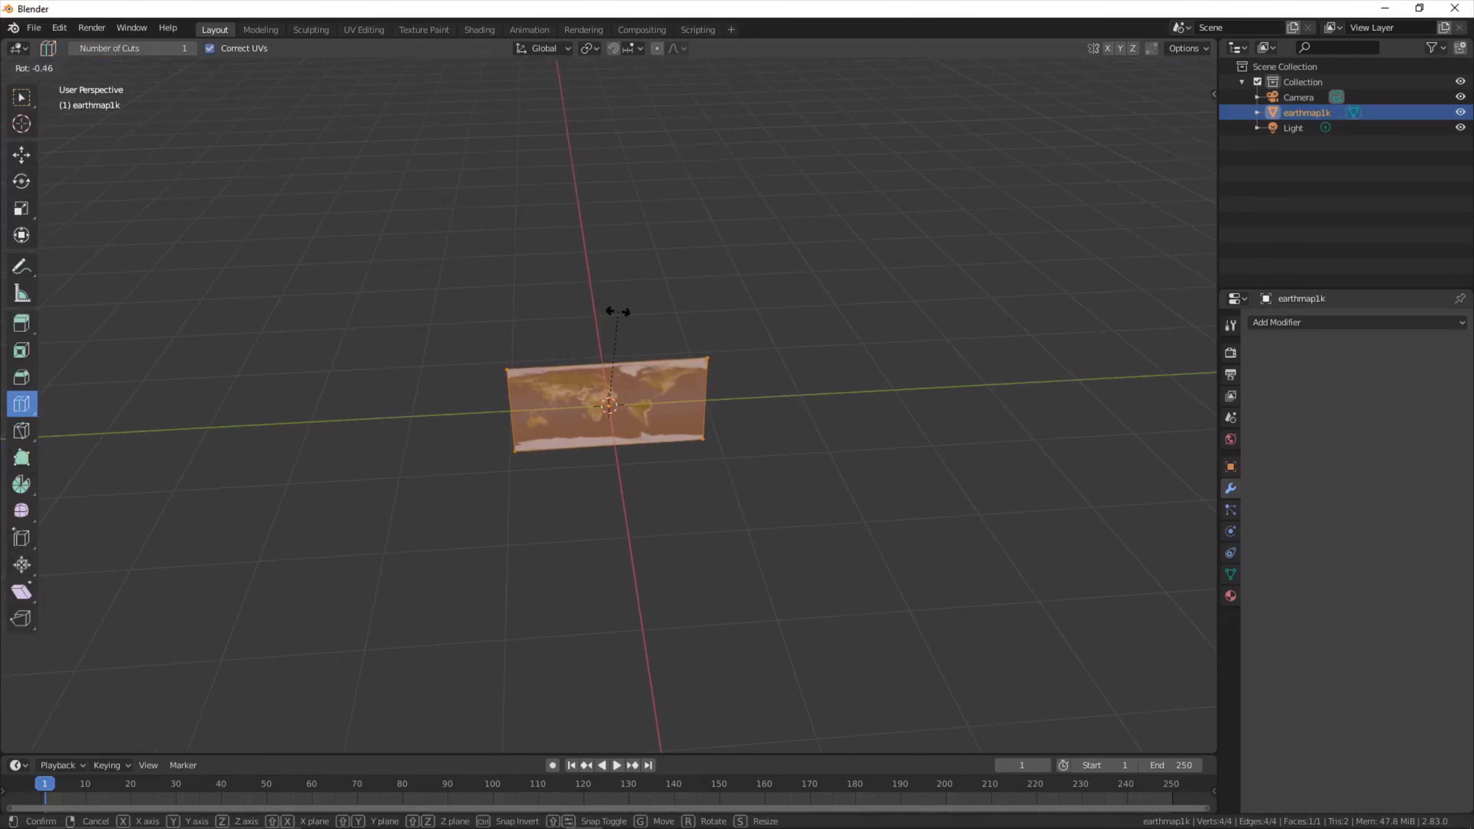
key(y)
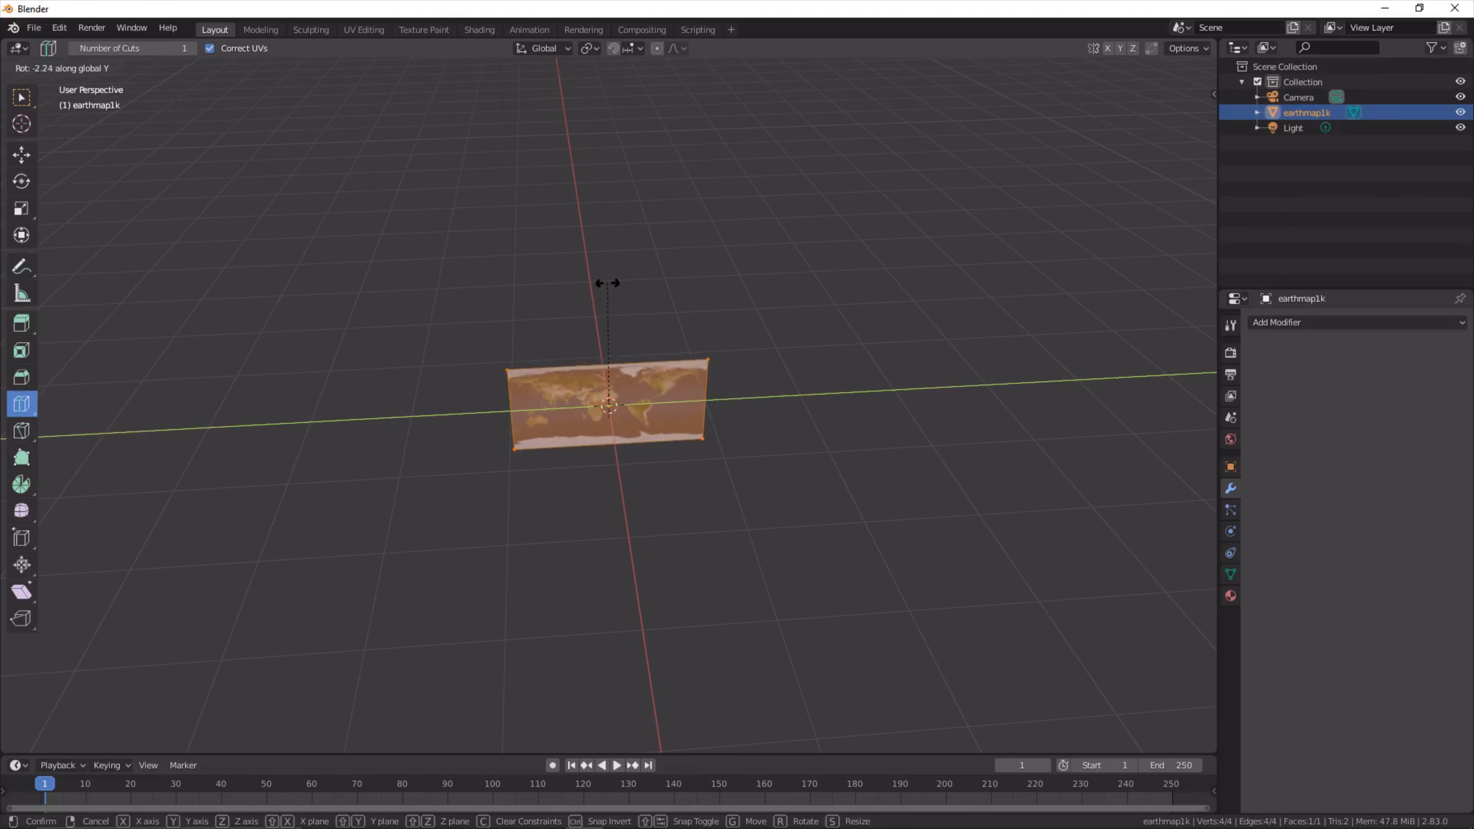
text(90)
key(Return)
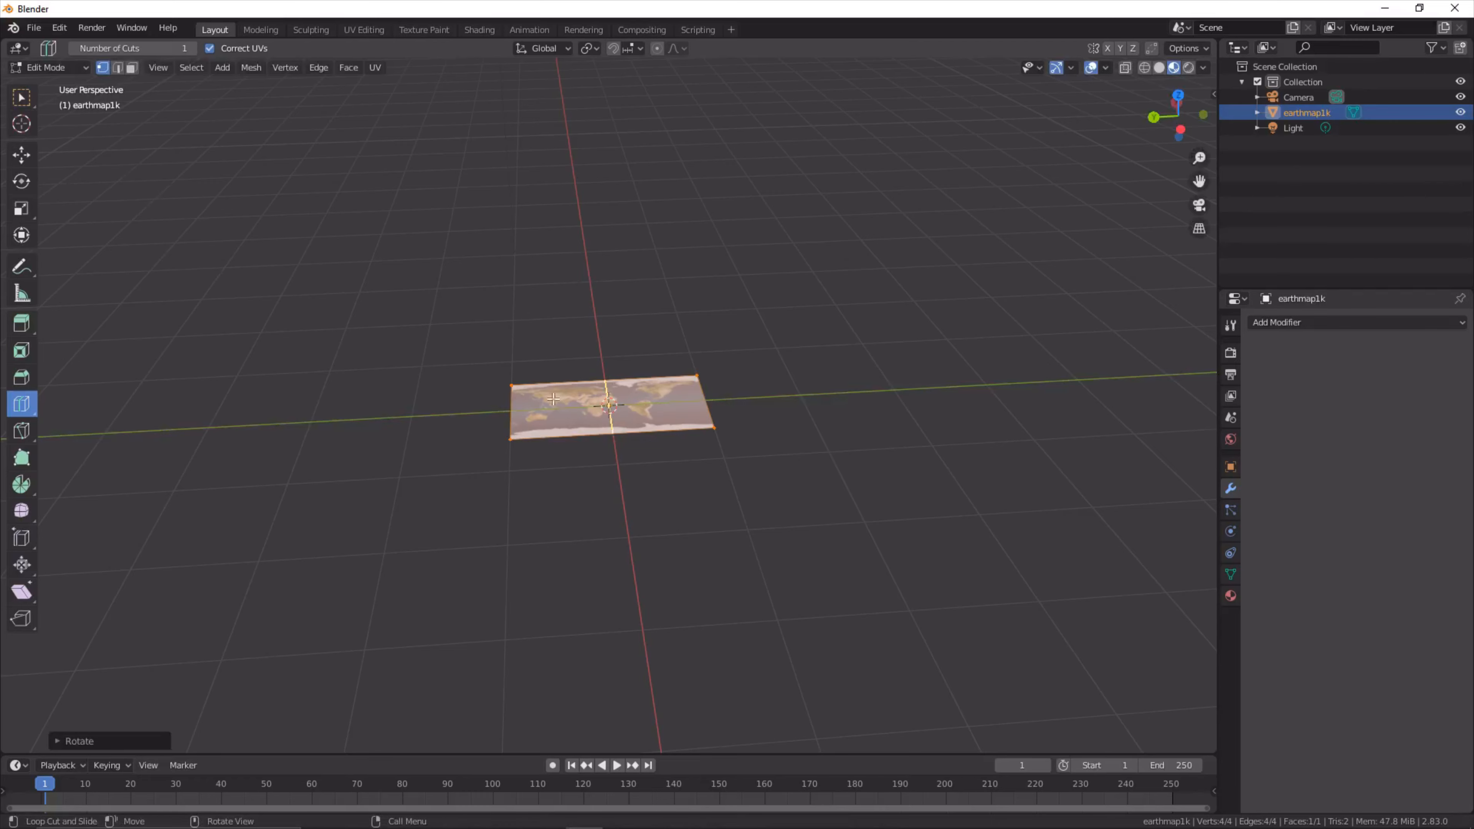
Step: Add a single loop cut through the middle of the map plane, dividing it into two halves, and return to Object Mode
mouse_move(668, 355)
middle_down()
mouse_move(668, 303)
mouse_move(648, 362)
middle_up()
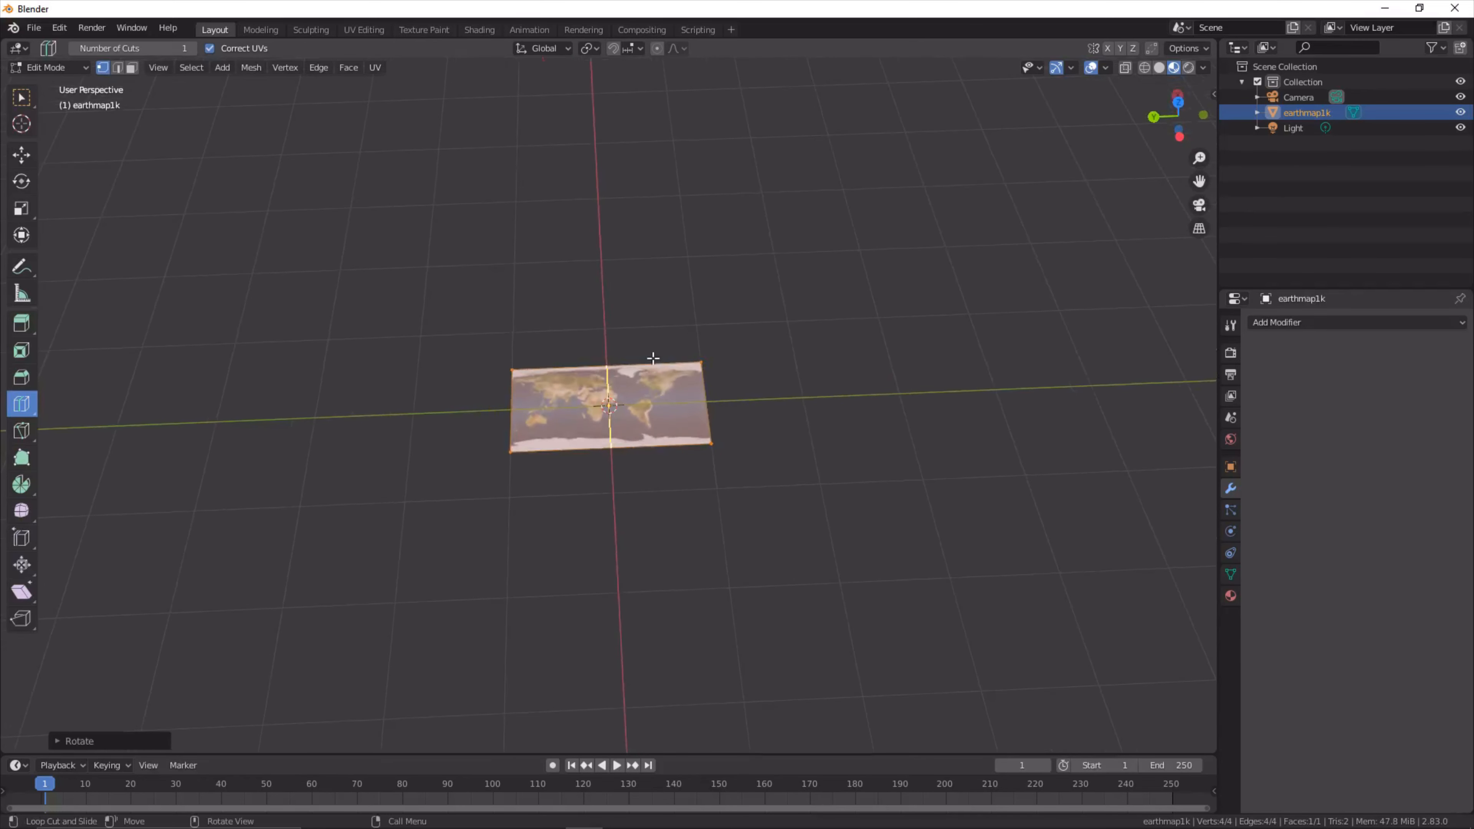
click(634, 388)
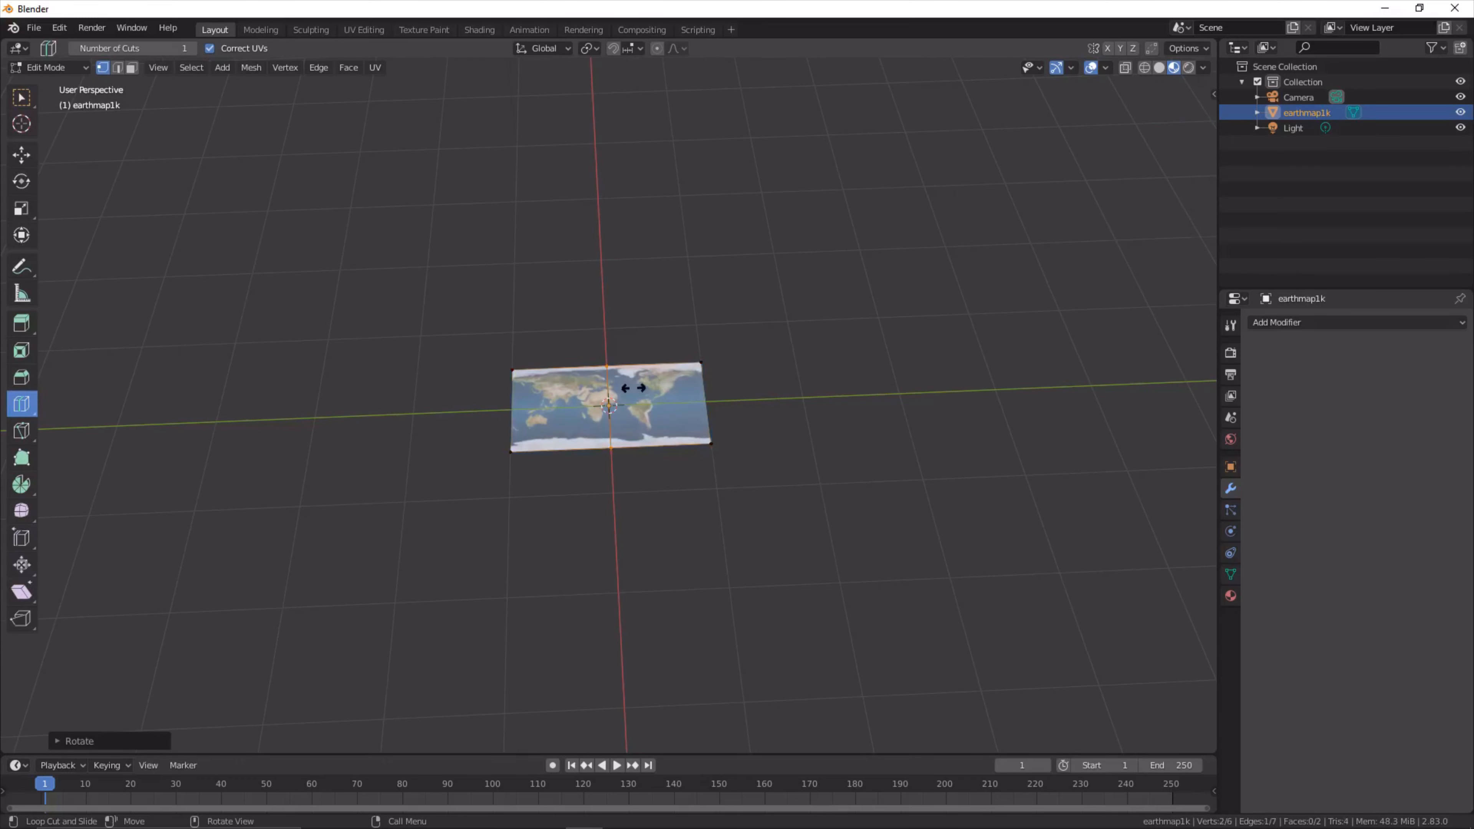
scroll(634, 383, up, 8)
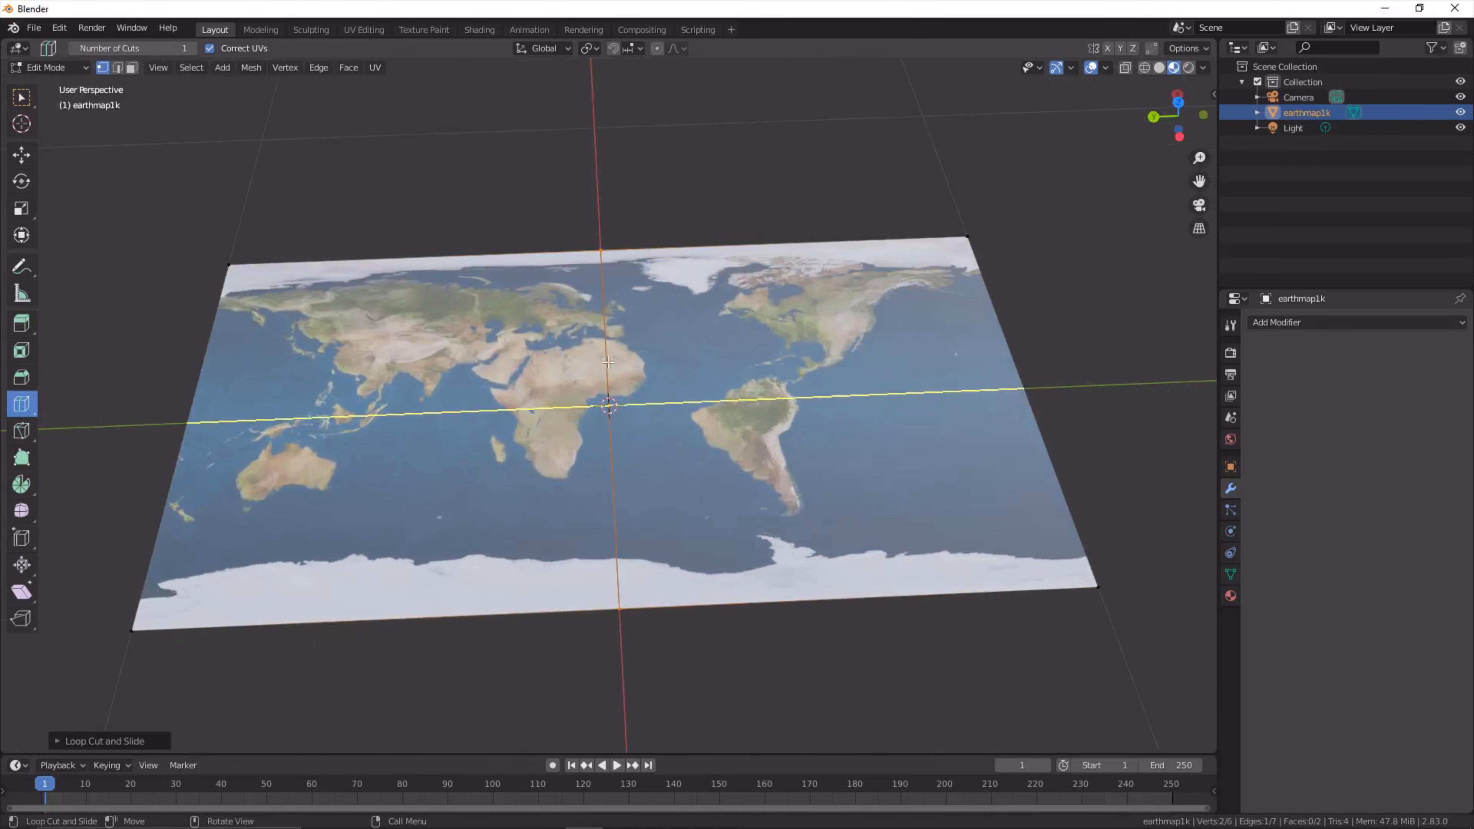
key(Tab)
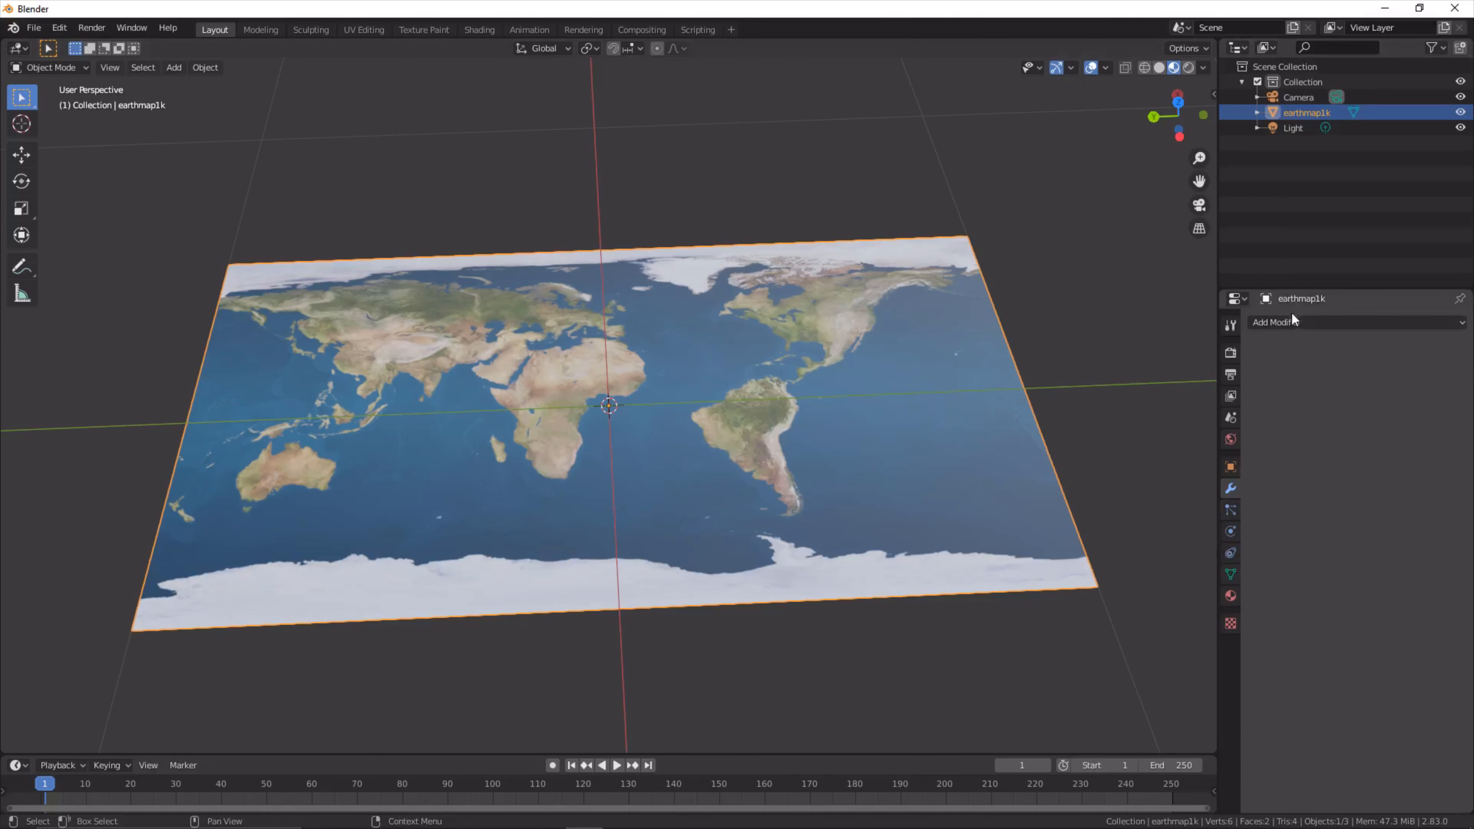
Step: Add a Subdivision Surface modifier to the map plane with Simple subdivision and 6 levels for both render and viewport
click(1294, 324)
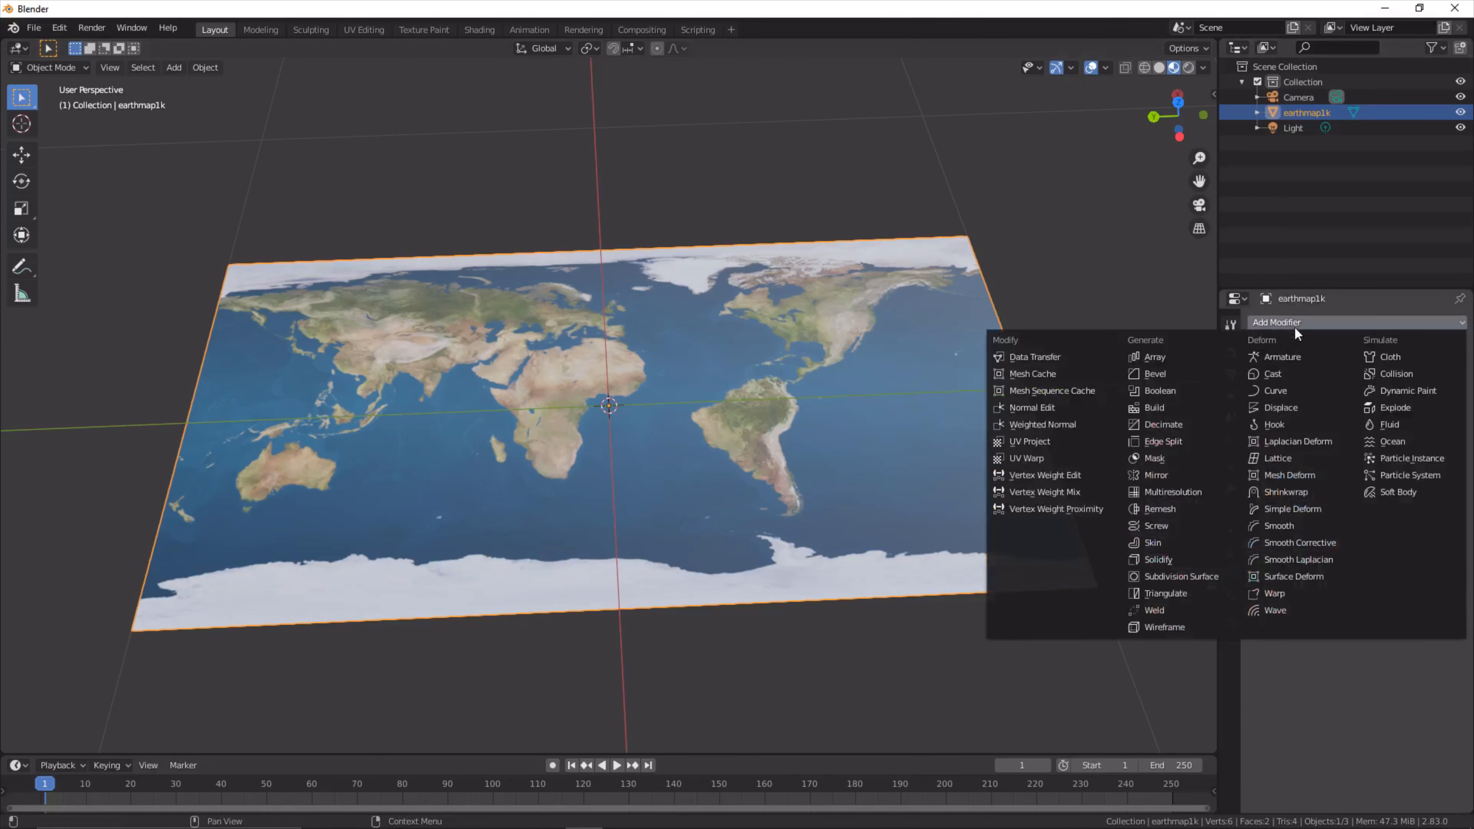
click(1203, 578)
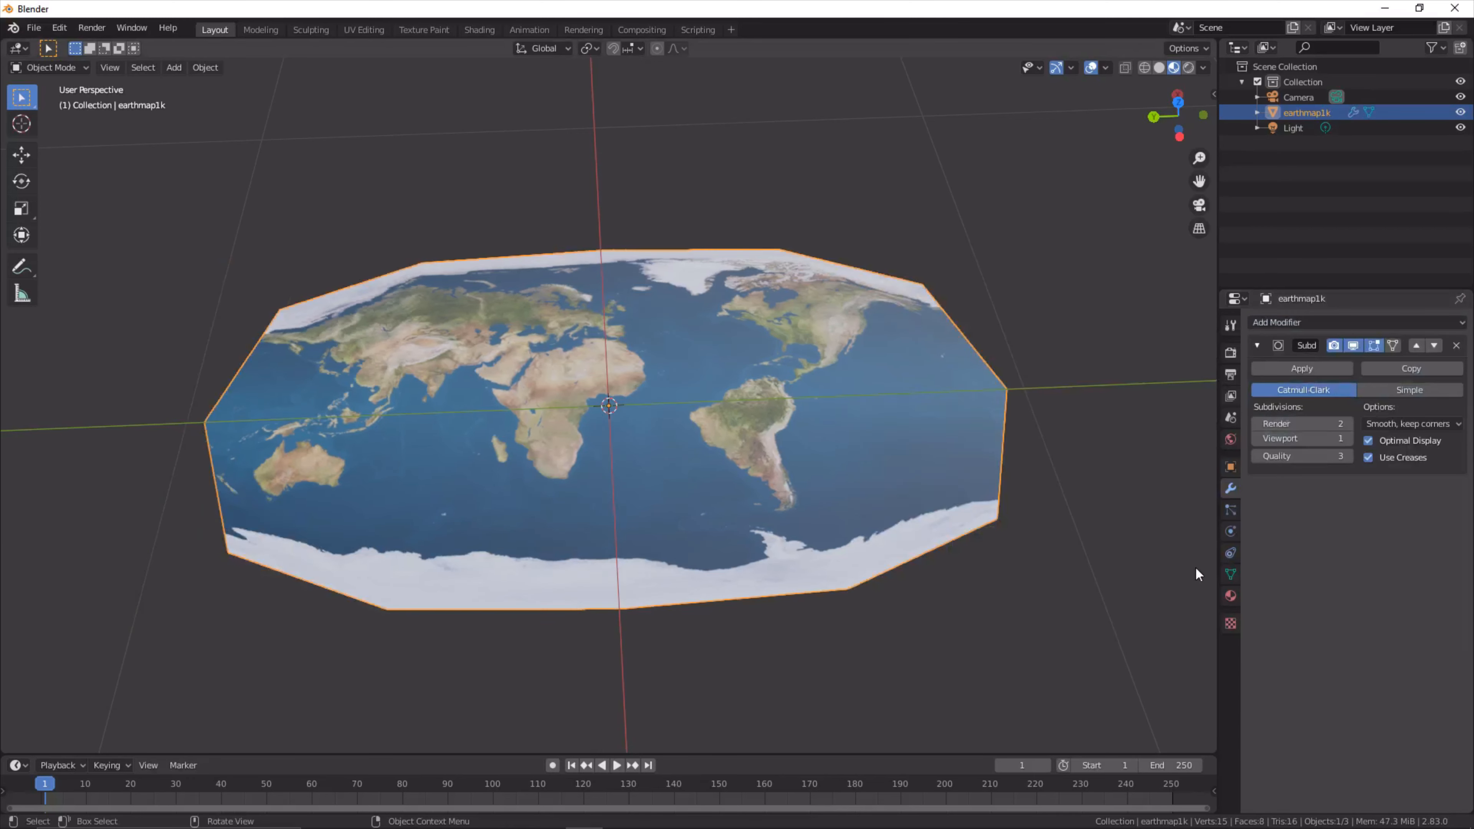
click(1308, 425)
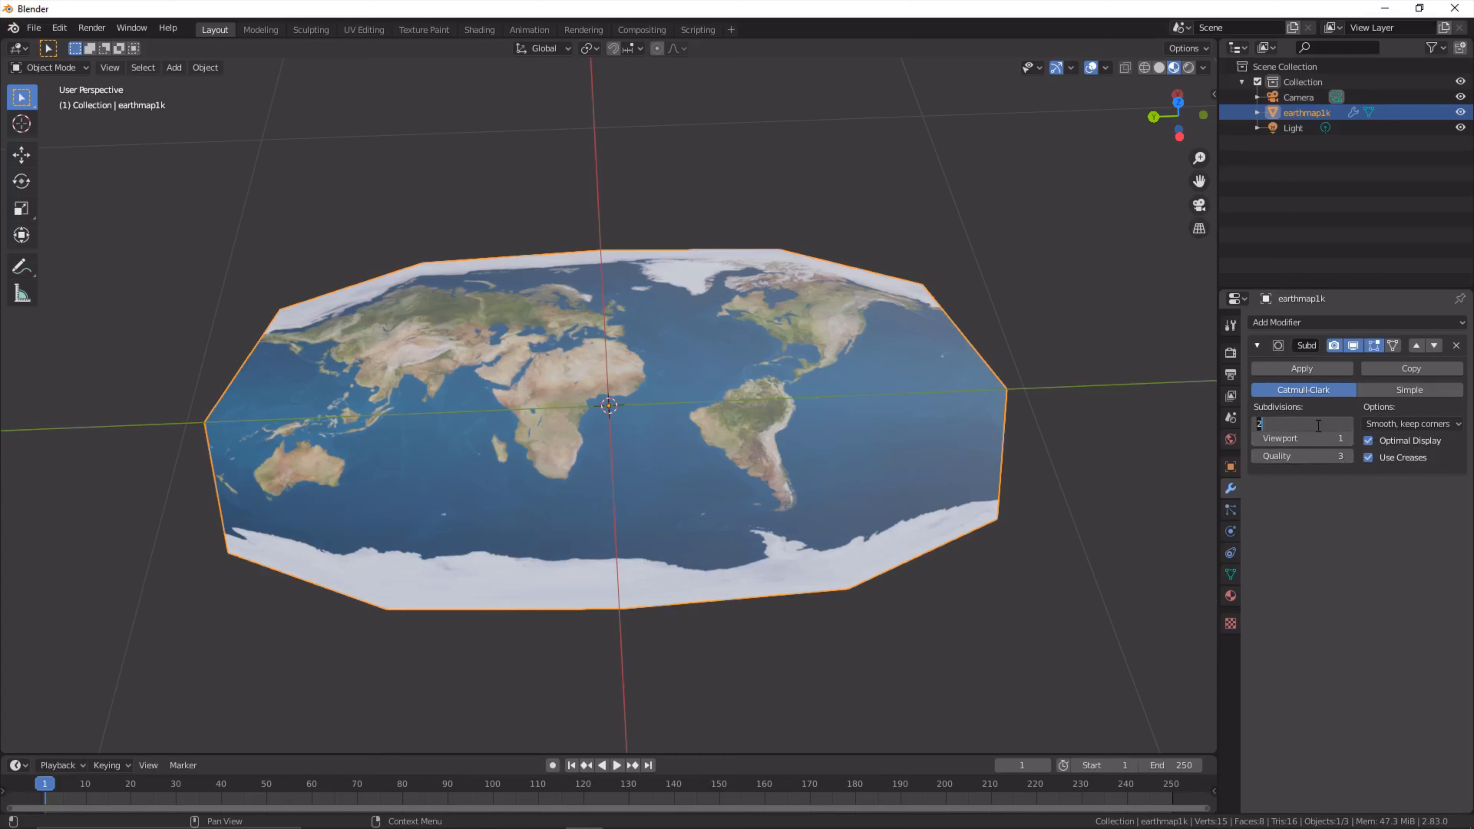
text(6)
key(Tab)
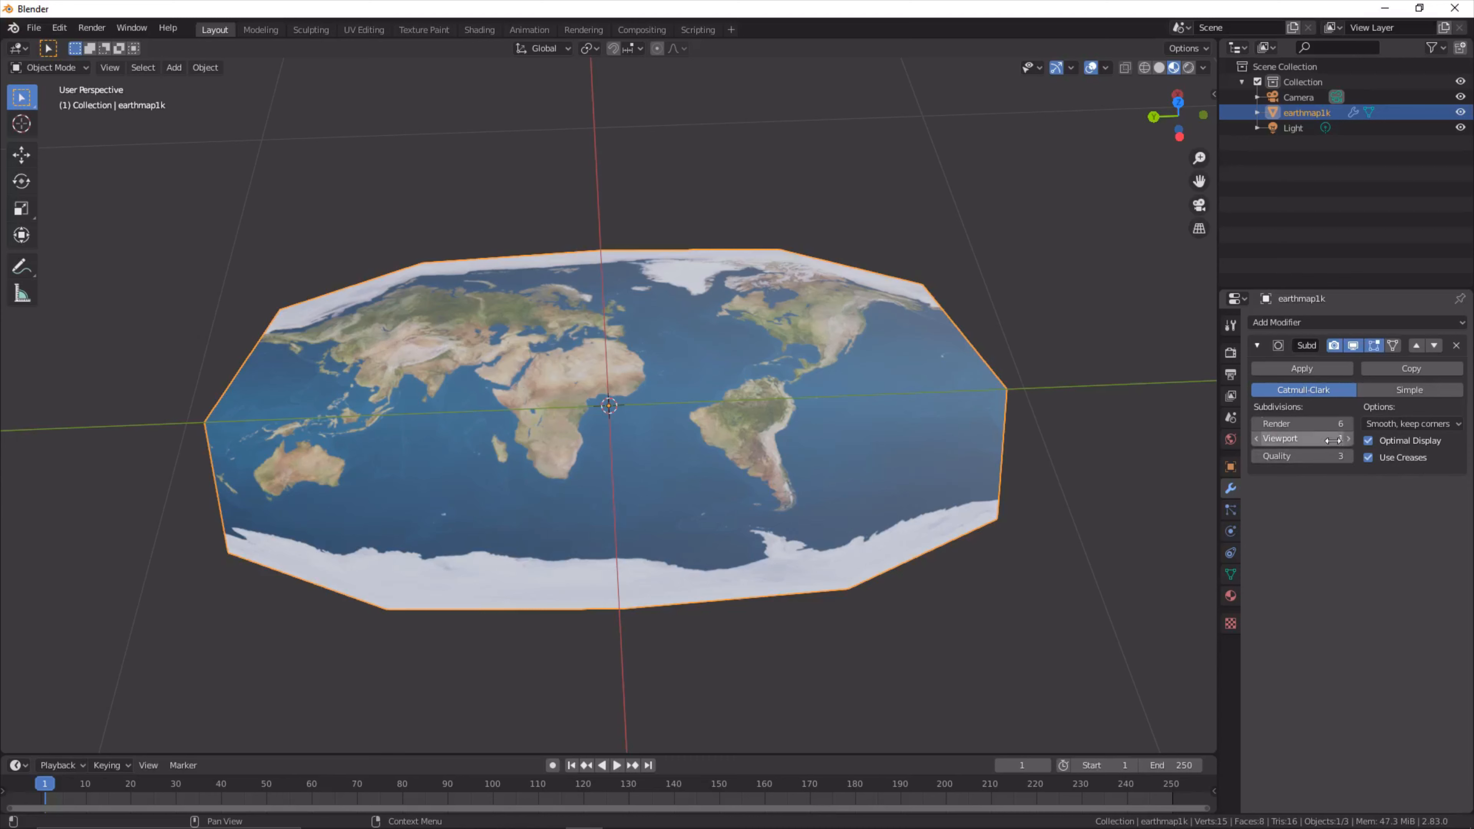
text(6)
key(Return)
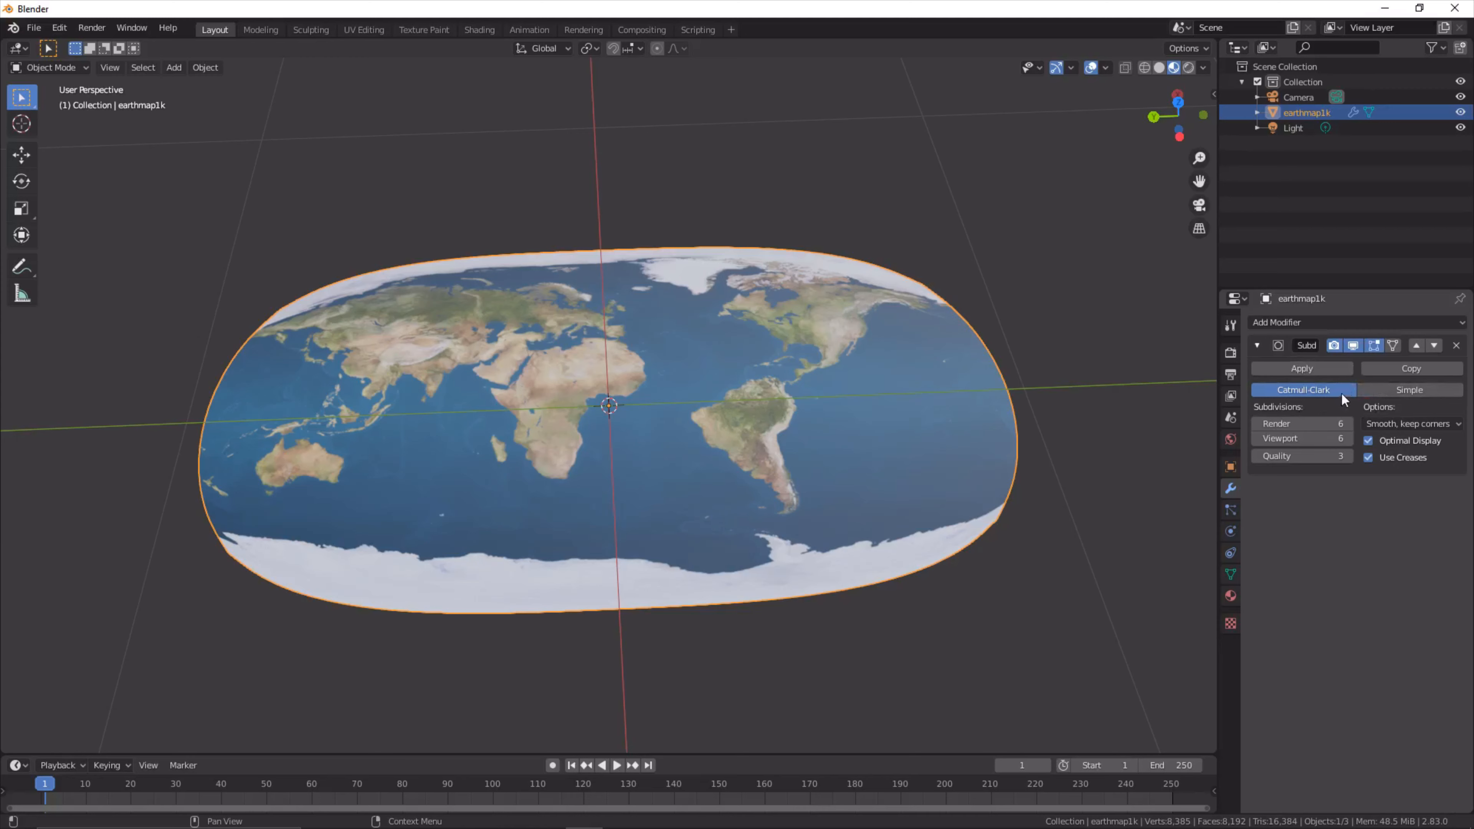
click(1423, 390)
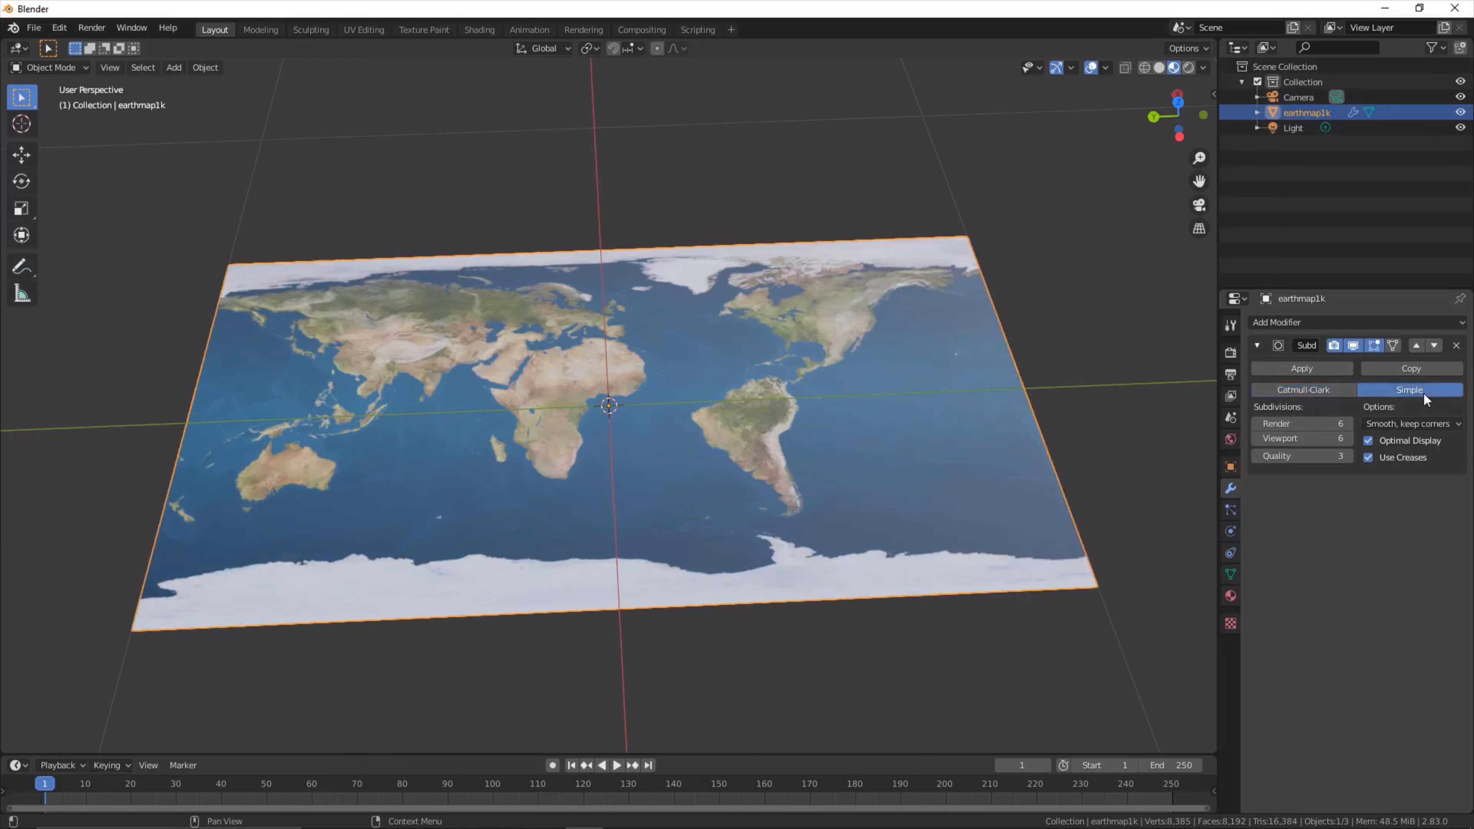
Step: Add a Simple Deform modifier set to Bend around the X axis with an angle of 180°
click(1282, 323)
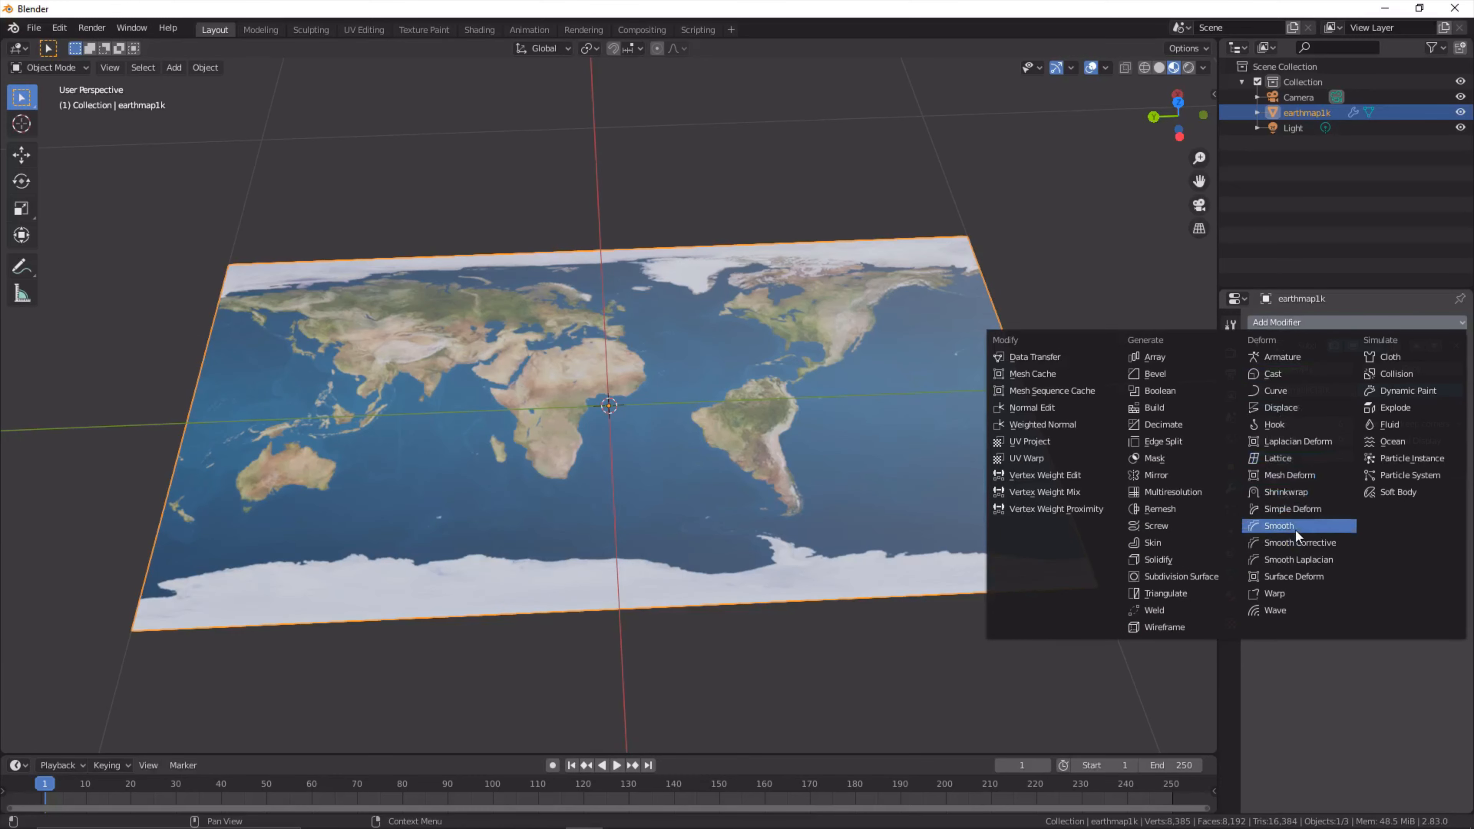
click(1298, 510)
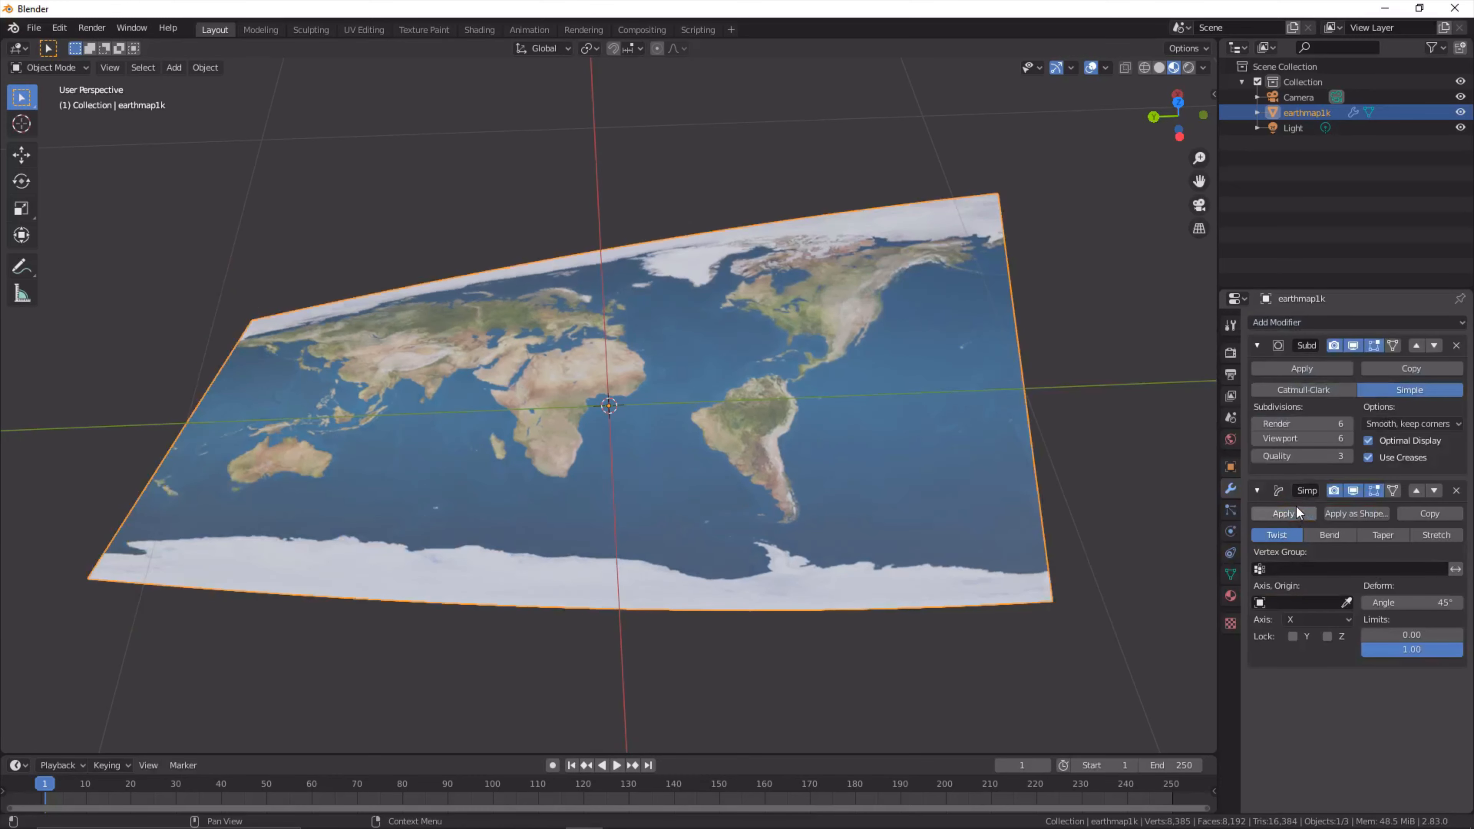
click(1329, 535)
click(1403, 604)
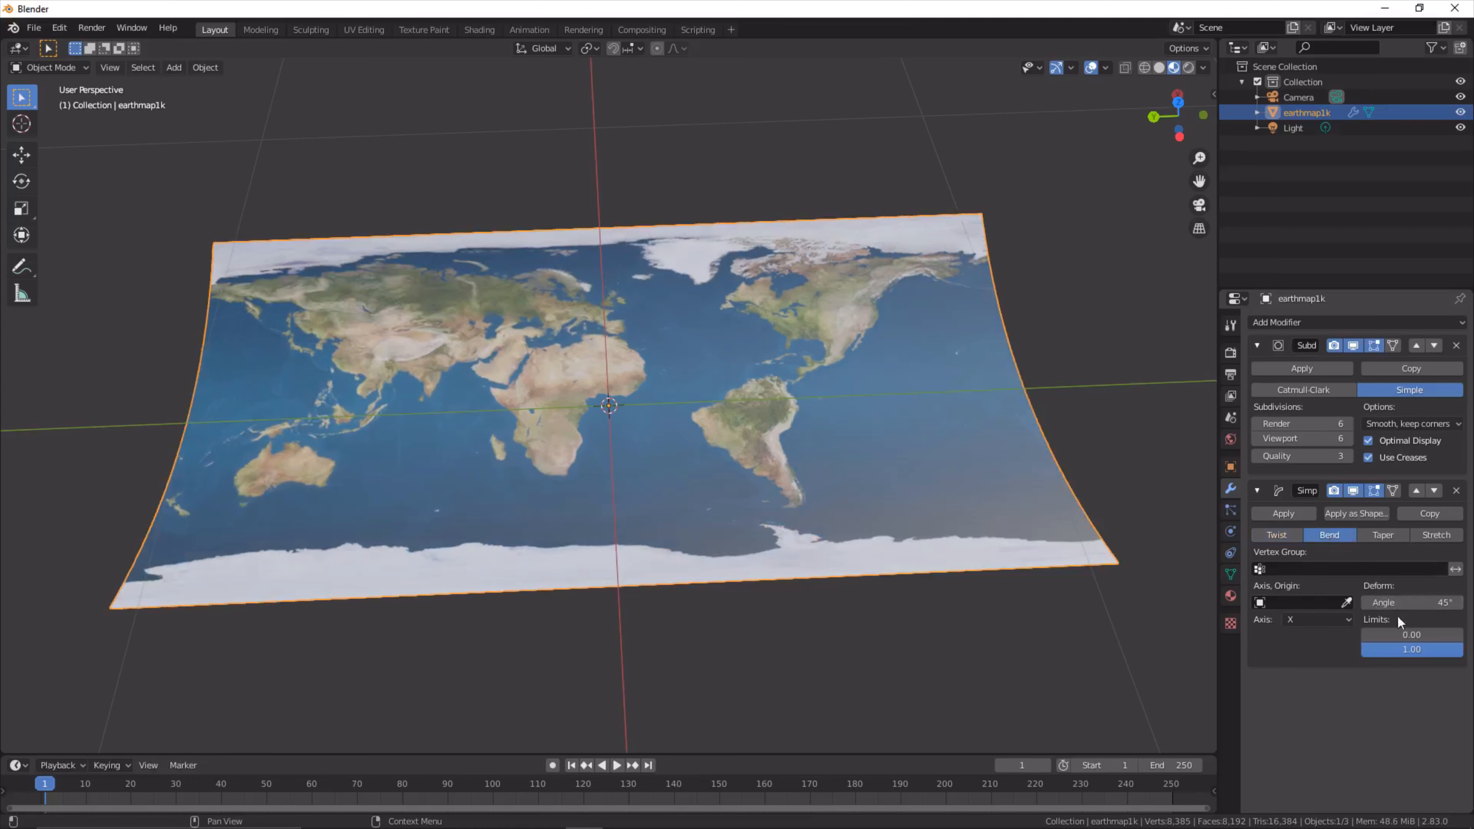
text(45d)
text(18)
text(0)
key(Return)
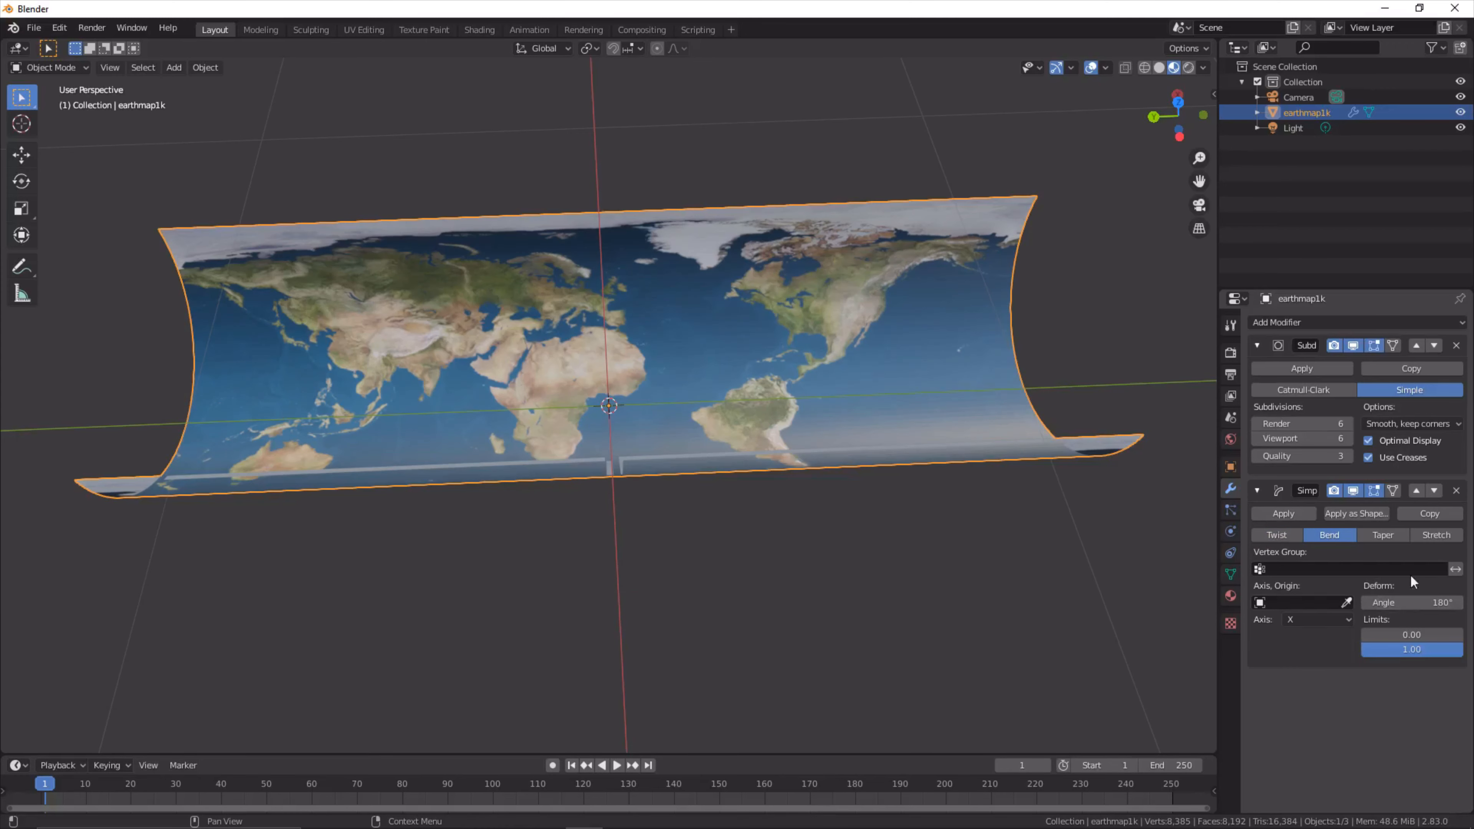
Step: Add a second Simple Deform modifier set to Bend around the Z axis with an angle of 360°
click(1340, 329)
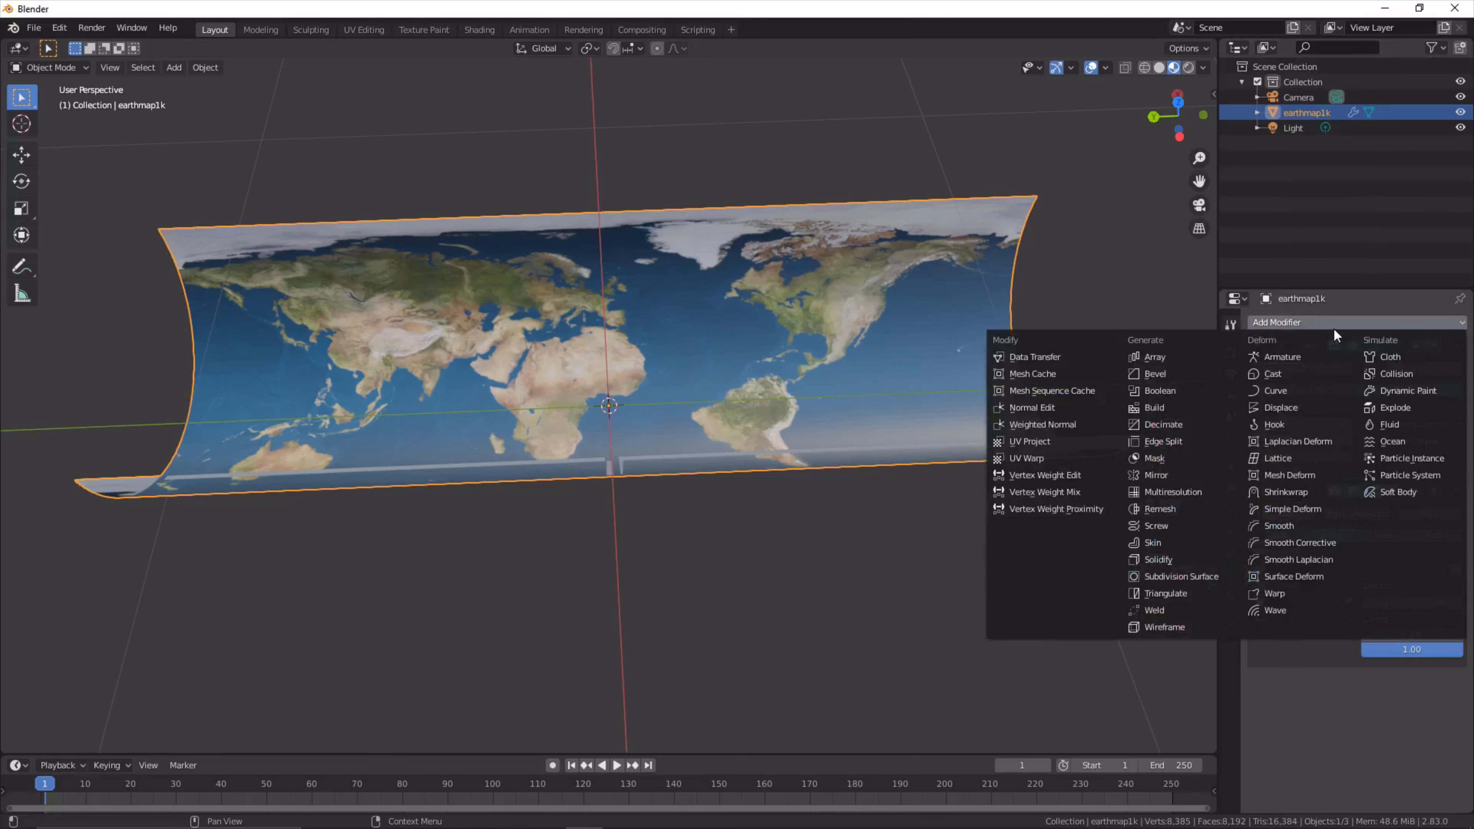
click(1289, 511)
scroll(1282, 611, down, 2)
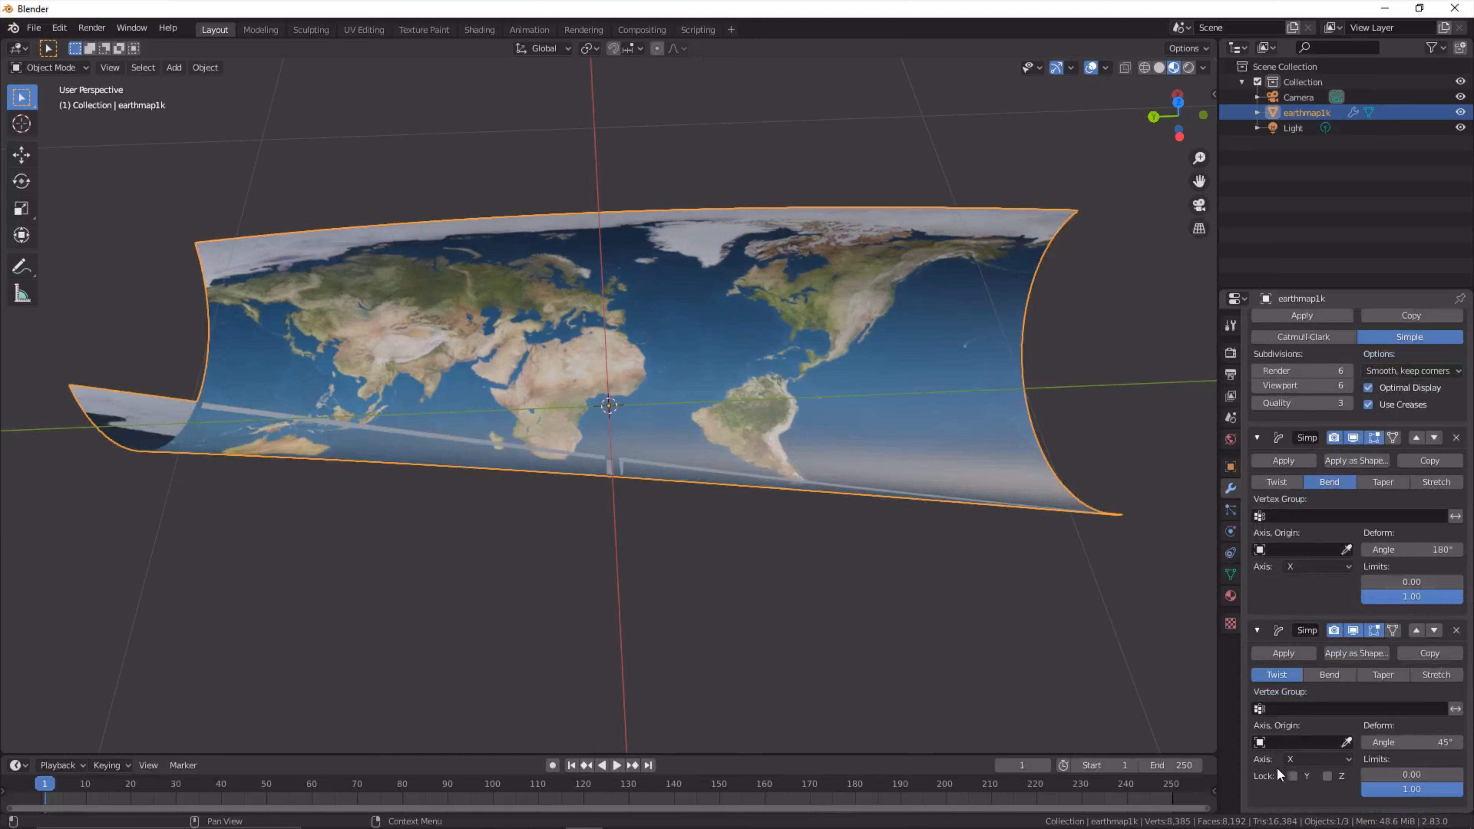
click(1285, 761)
click(1303, 711)
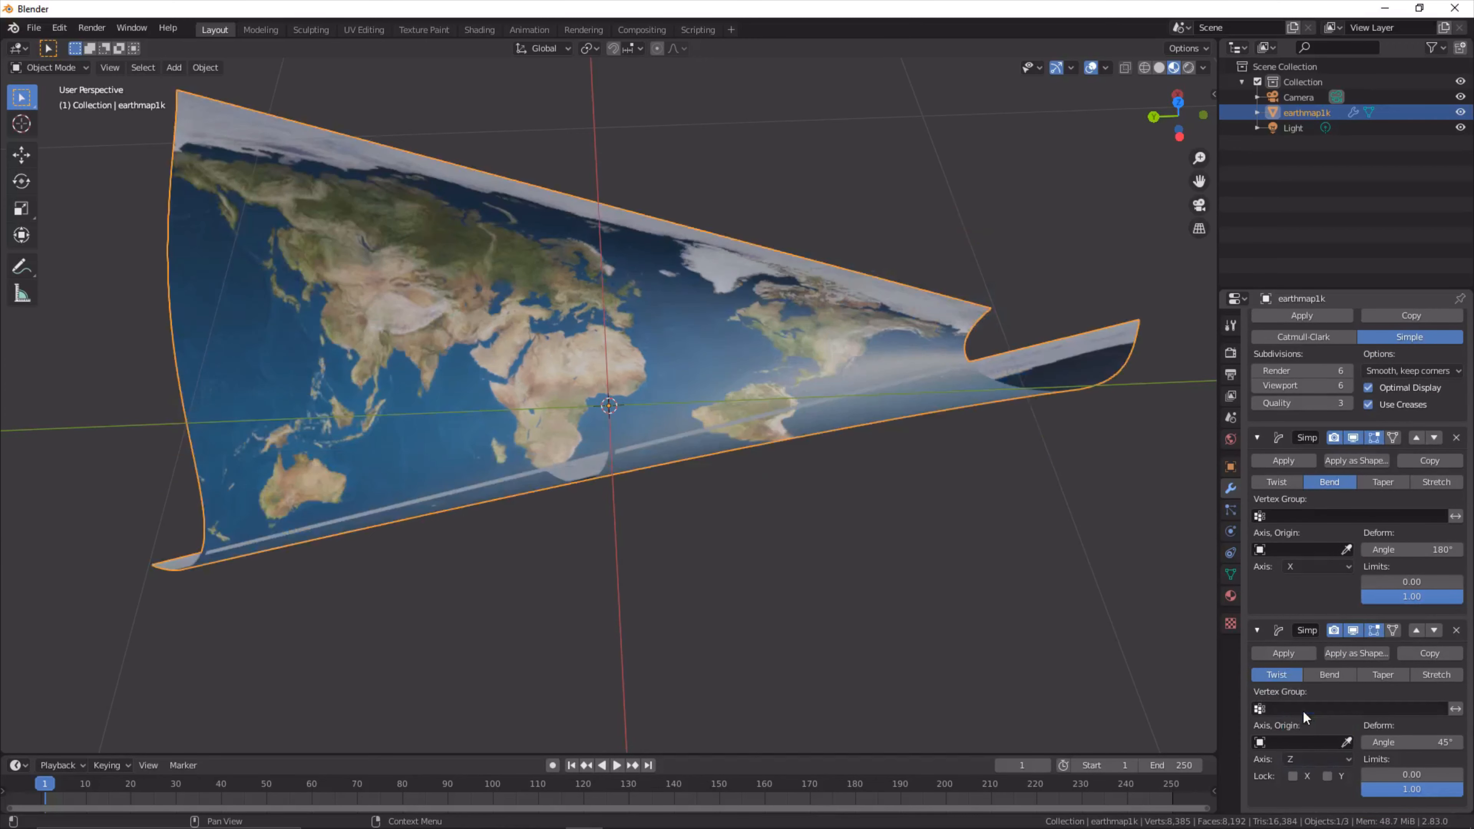
click(1332, 676)
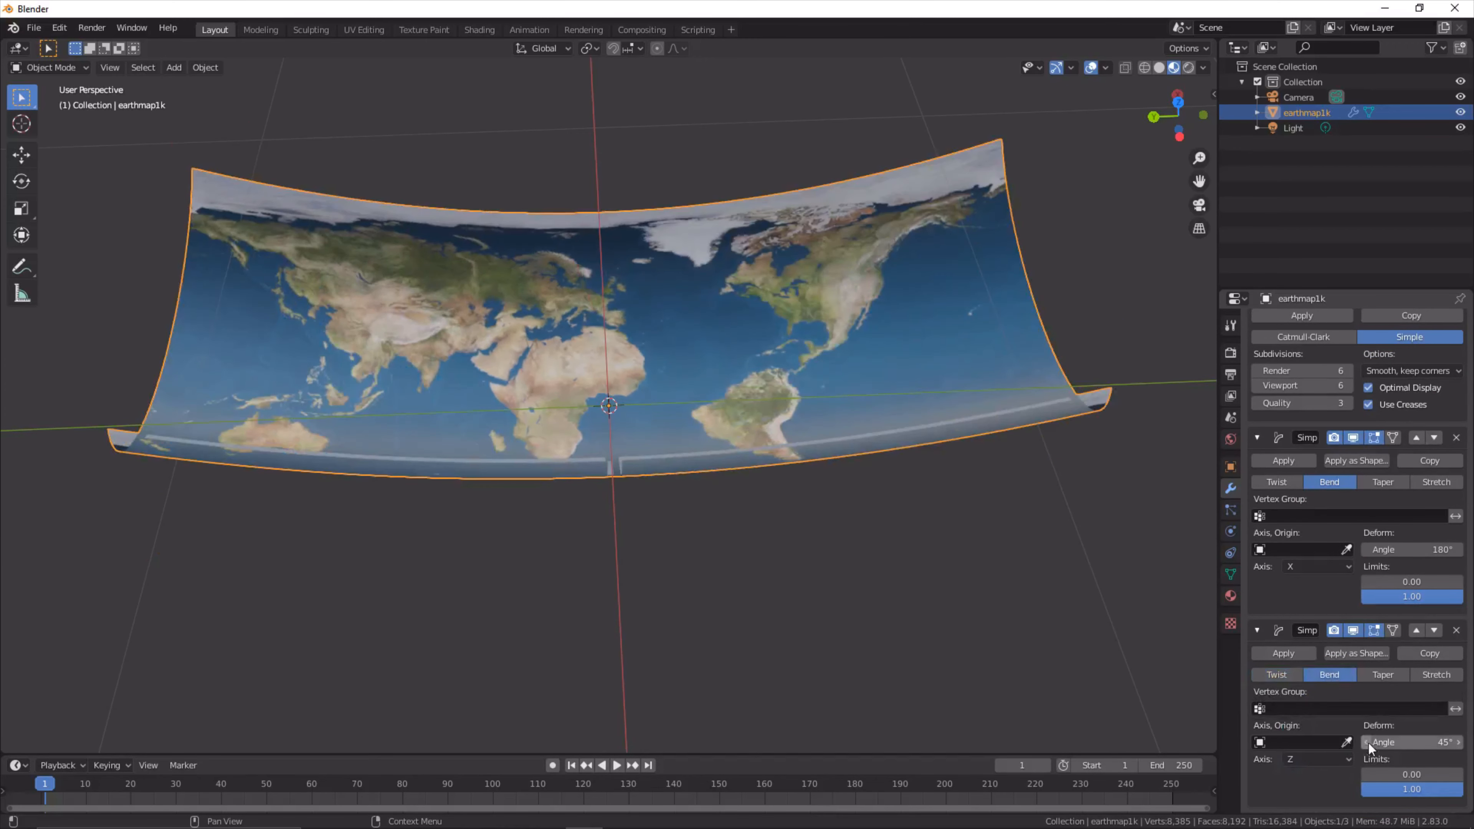
click(1393, 735)
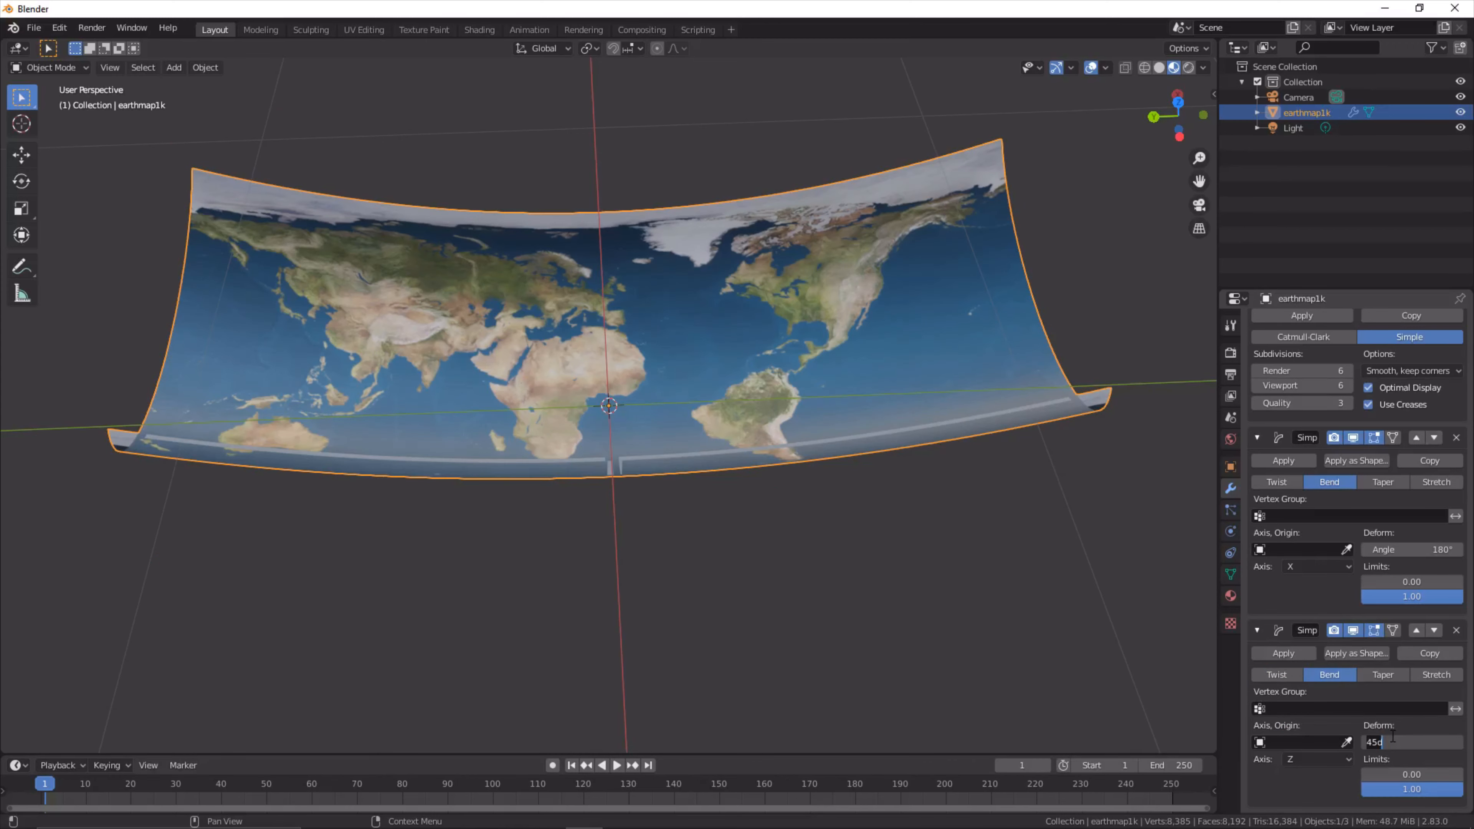
text(360)
key(Return)
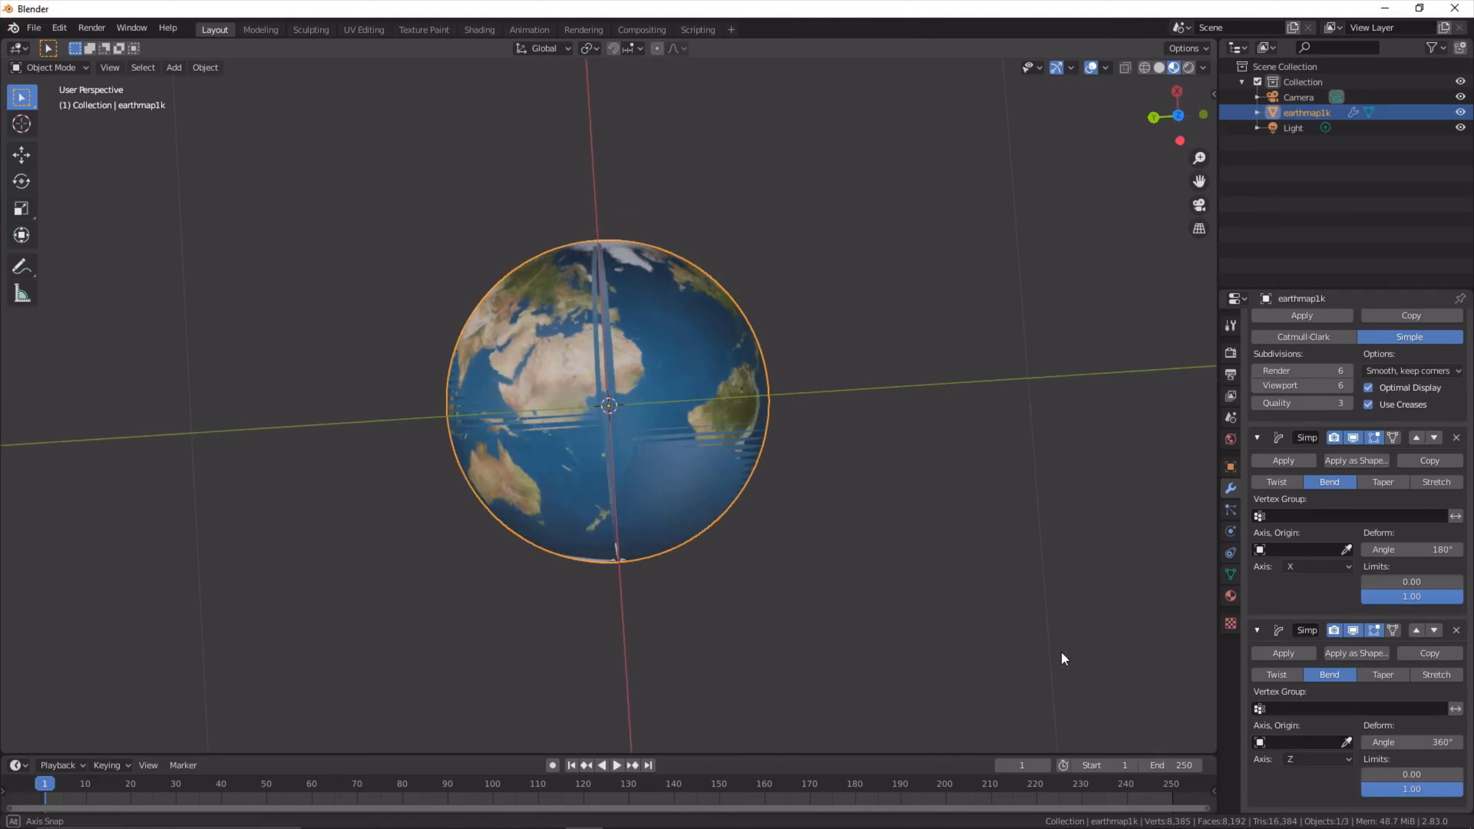
Step: Turn off Show Backface in the settings of the earthmap1k material
middle_drag(1060, 655, 1091, 458)
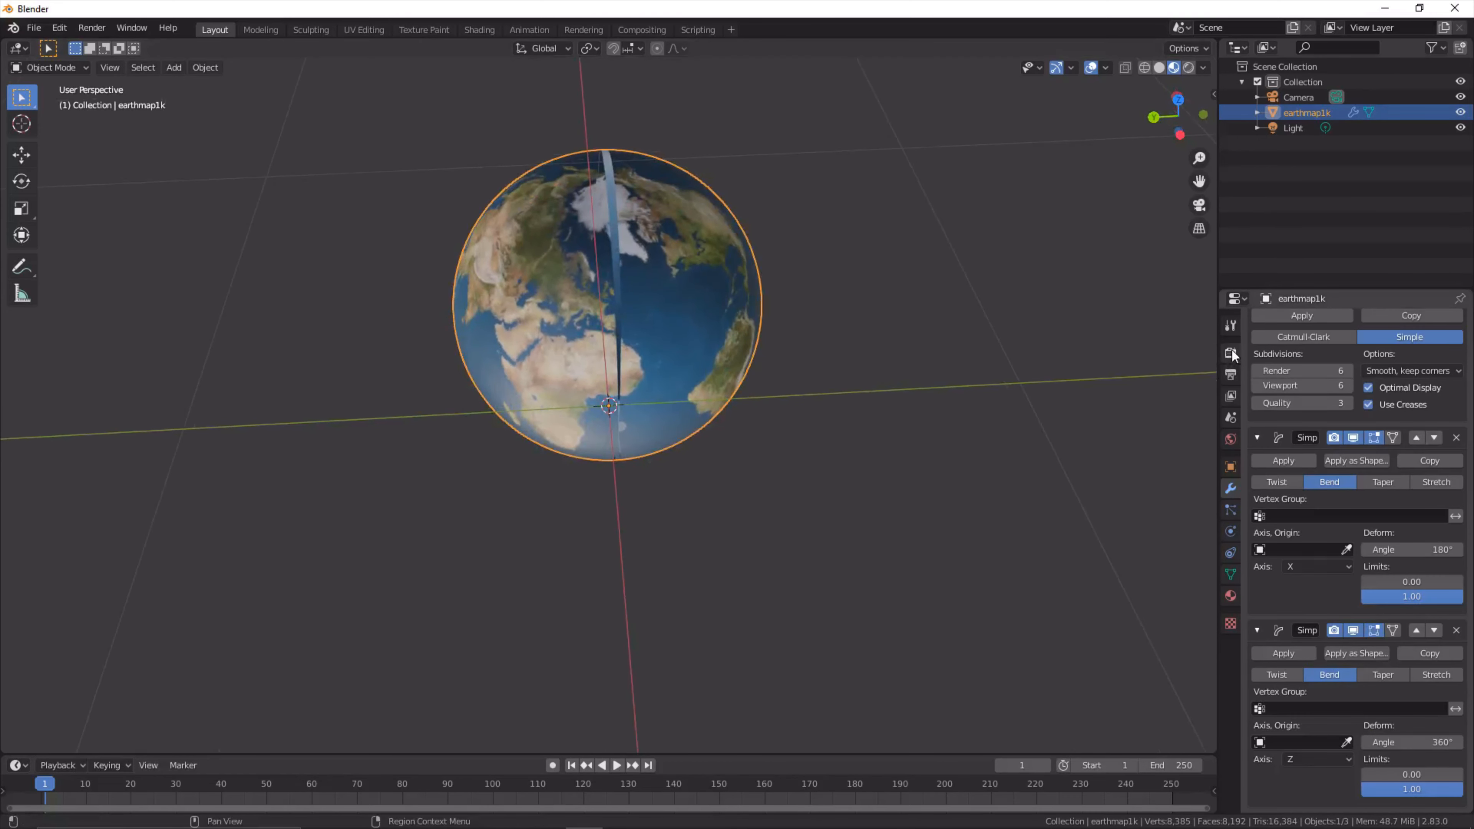
click(1232, 353)
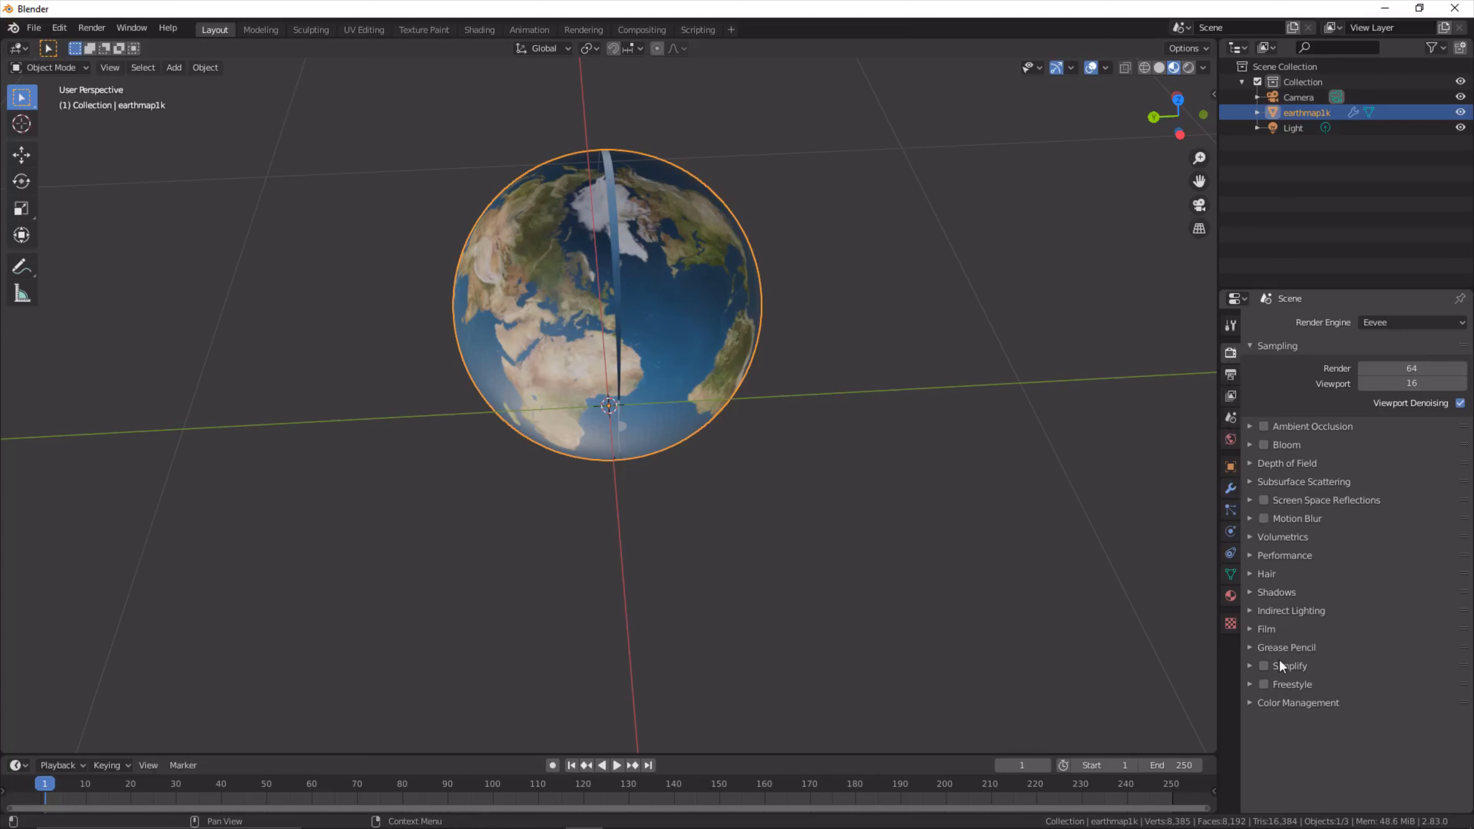
click(1230, 596)
scroll(1330, 552, down, 5)
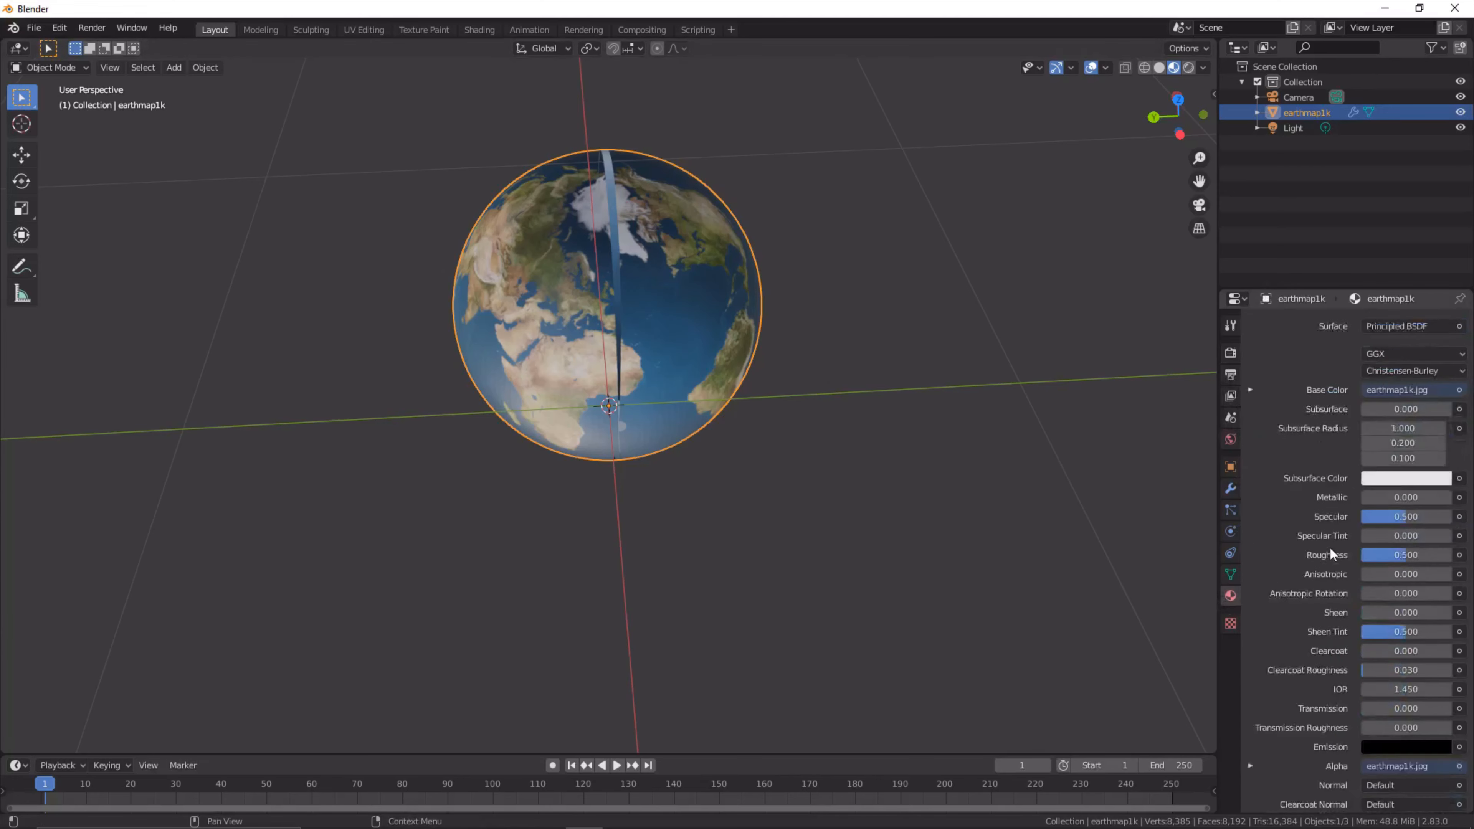
scroll(1331, 546, down, 6)
scroll(1330, 546, down, 2)
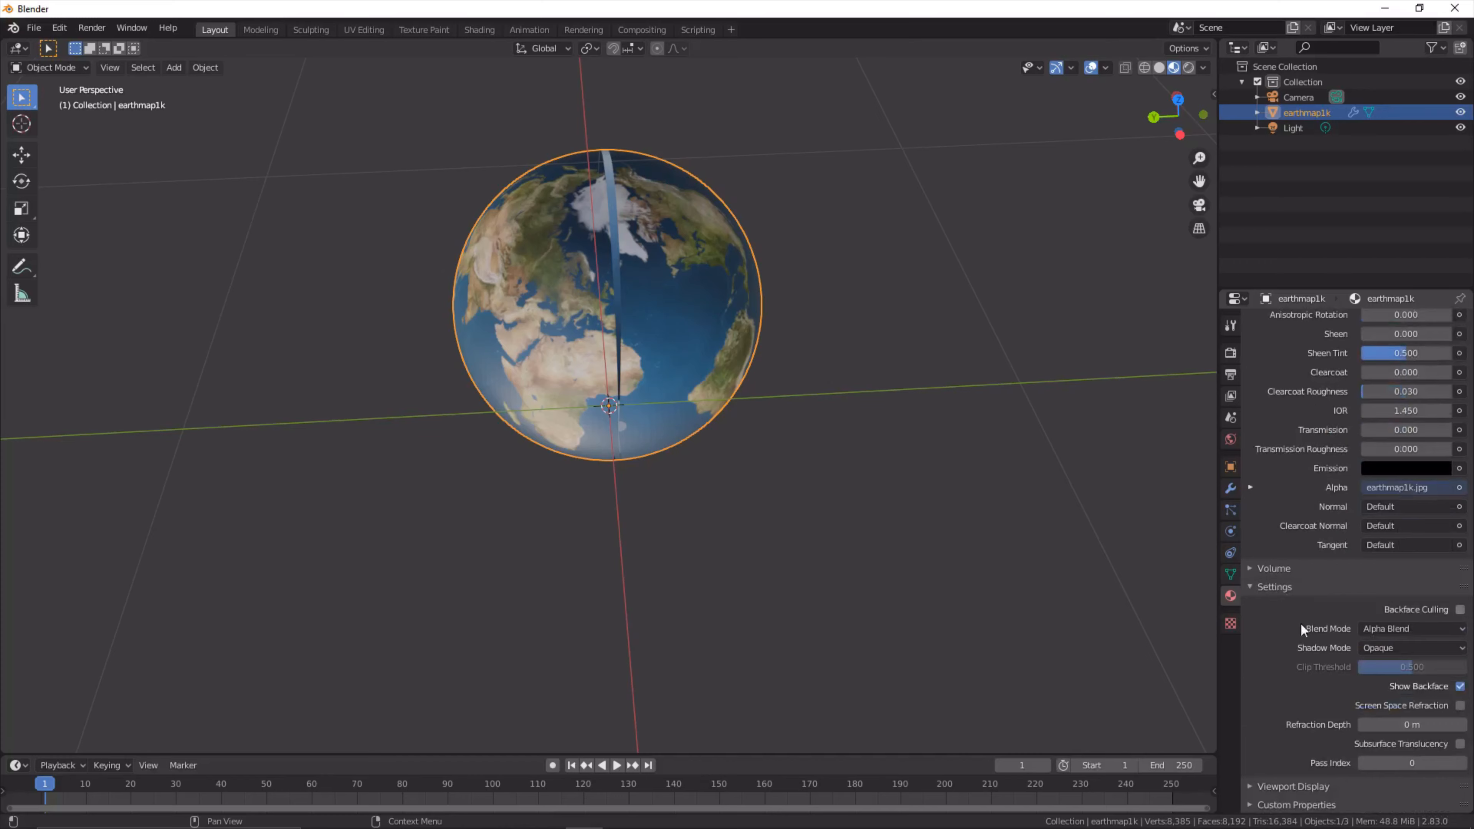
click(1434, 692)
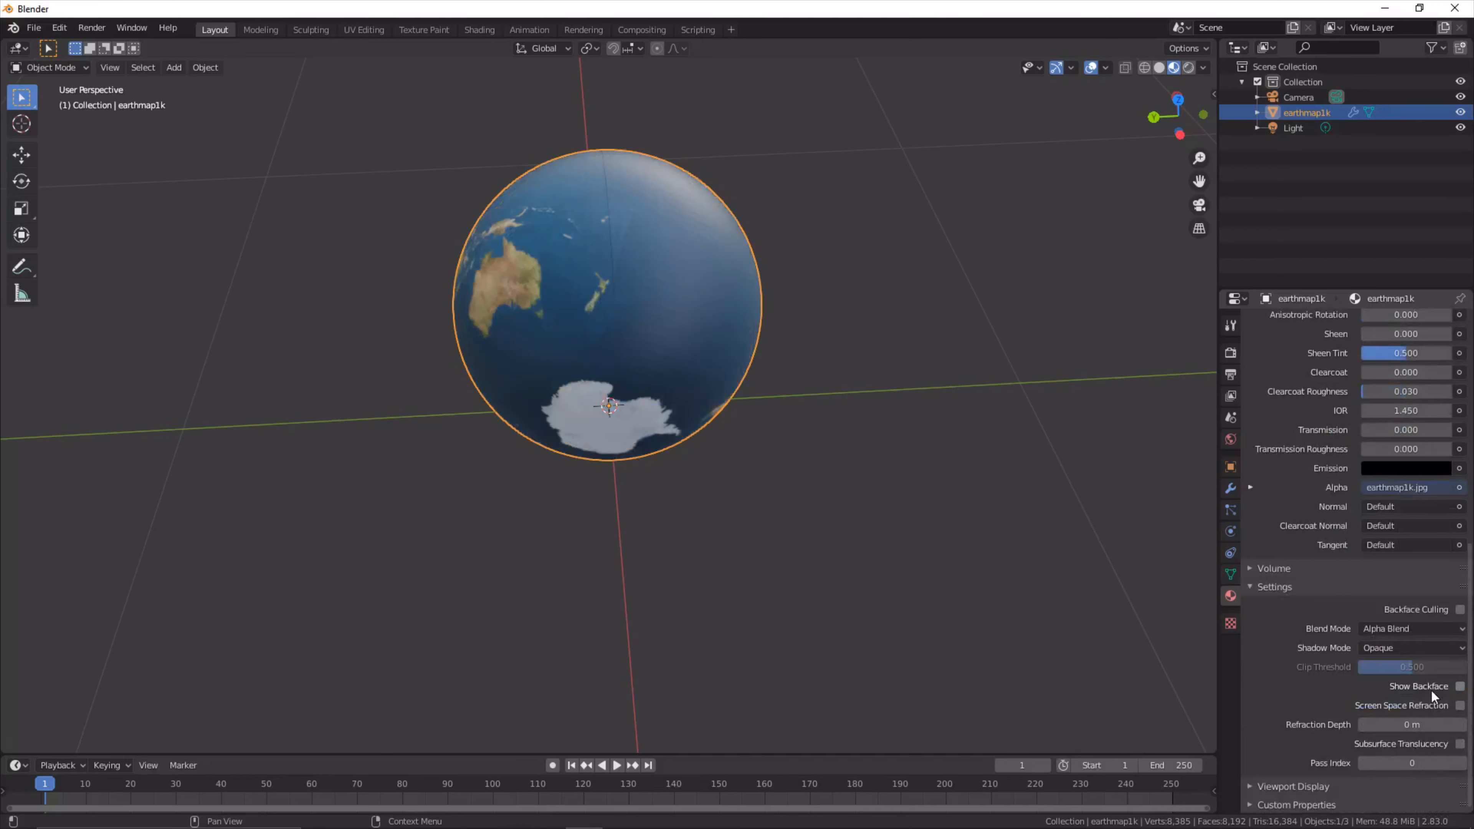
Step: Apply smooth shading to the earthmap1k globe
middle_drag(1149, 576, 907, 433)
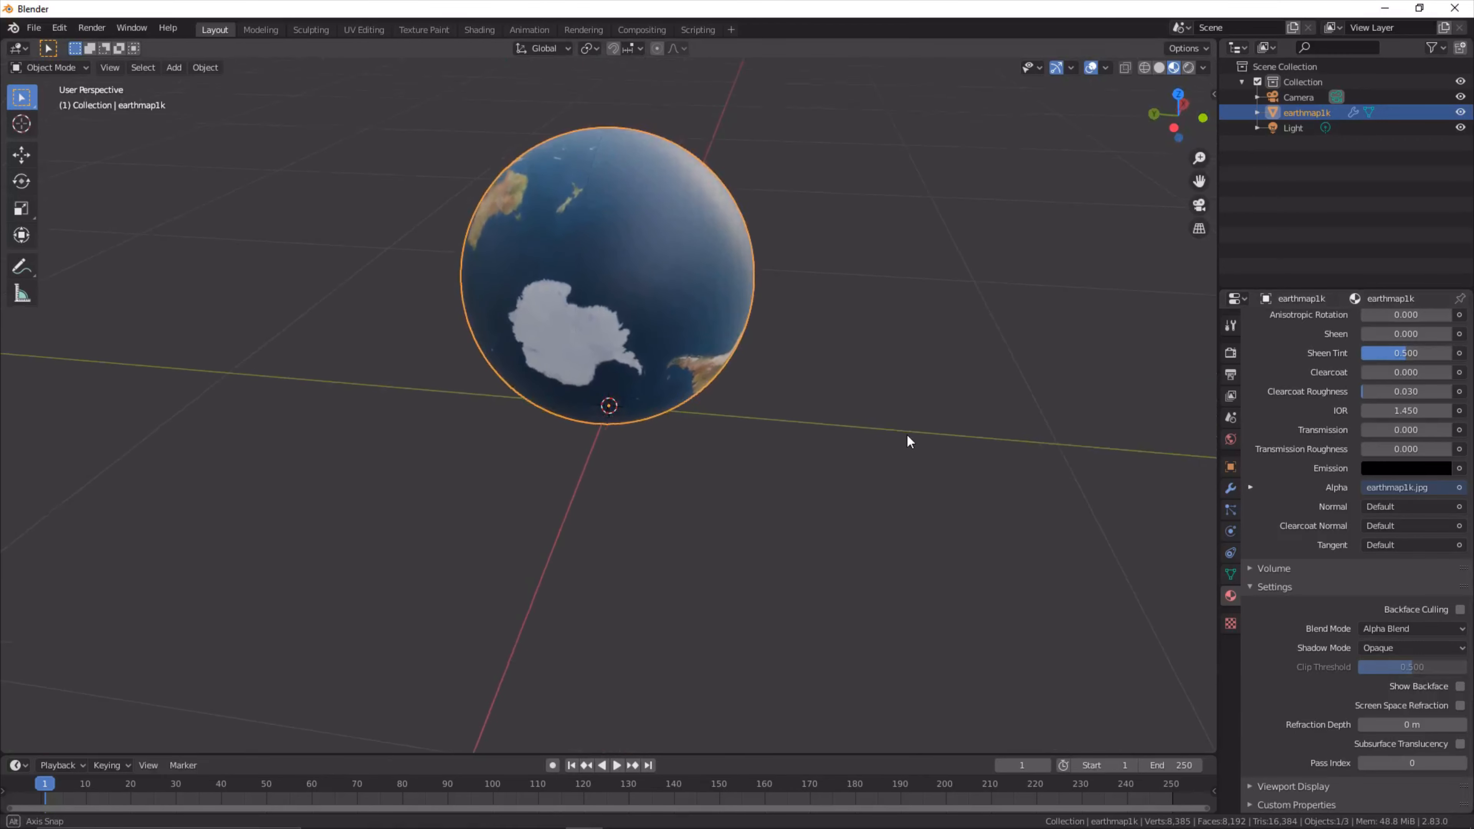
right_click(701, 299)
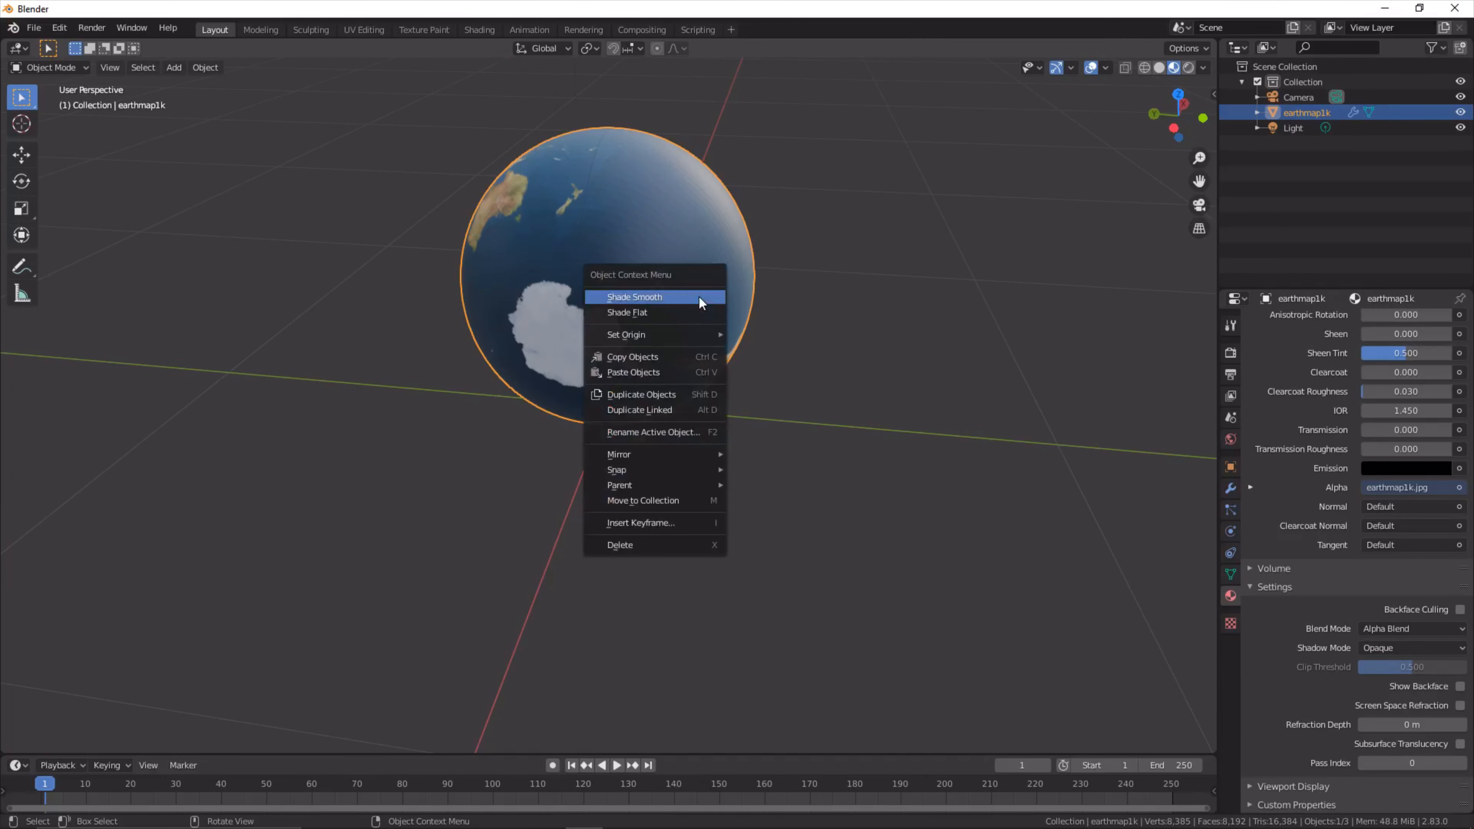
click(700, 296)
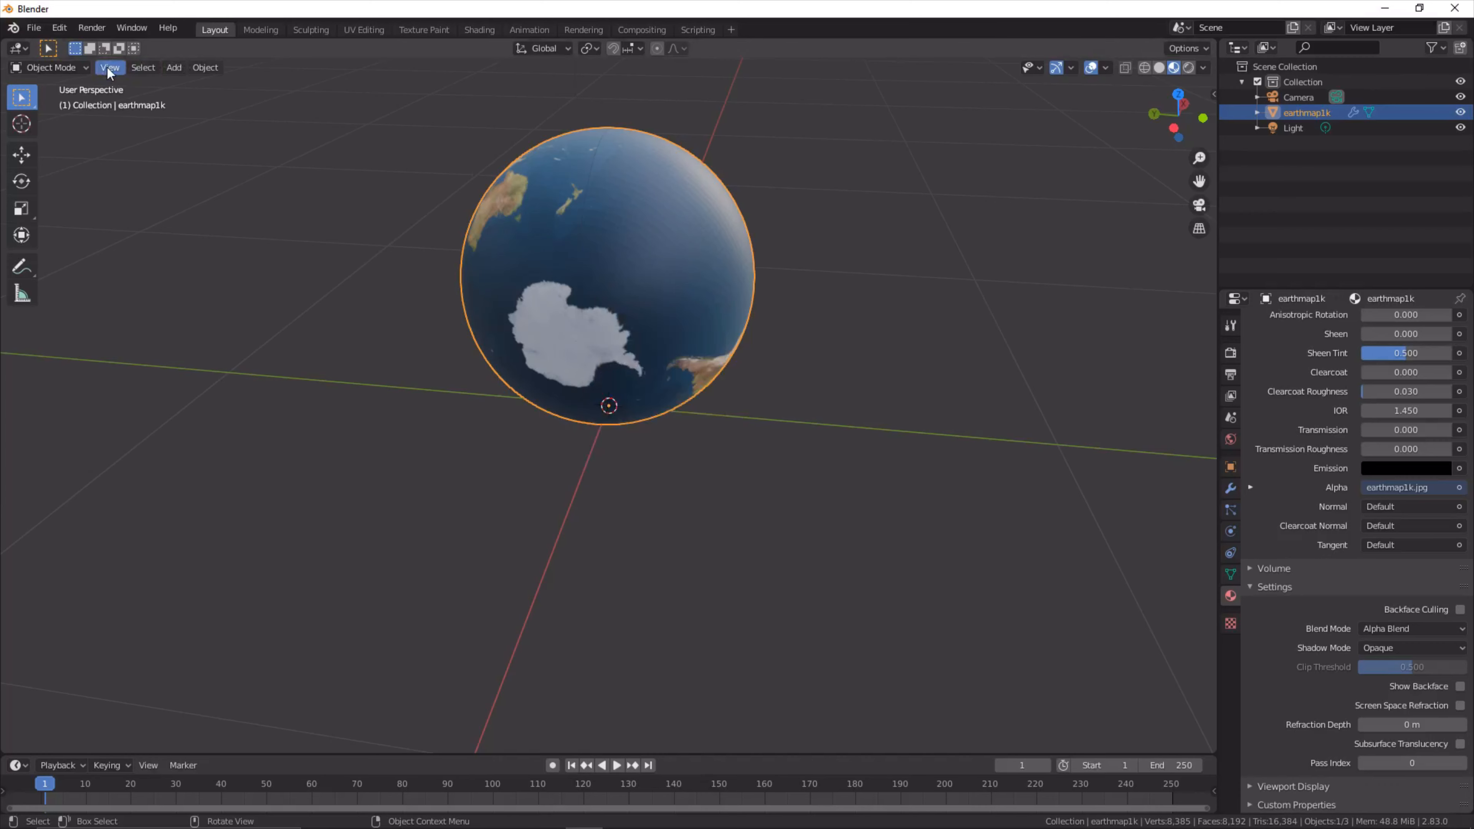
Step: Run Merge by Distance on the selected vertices of the map mesh in Edit Mode and return to Object Mode
key(Tab)
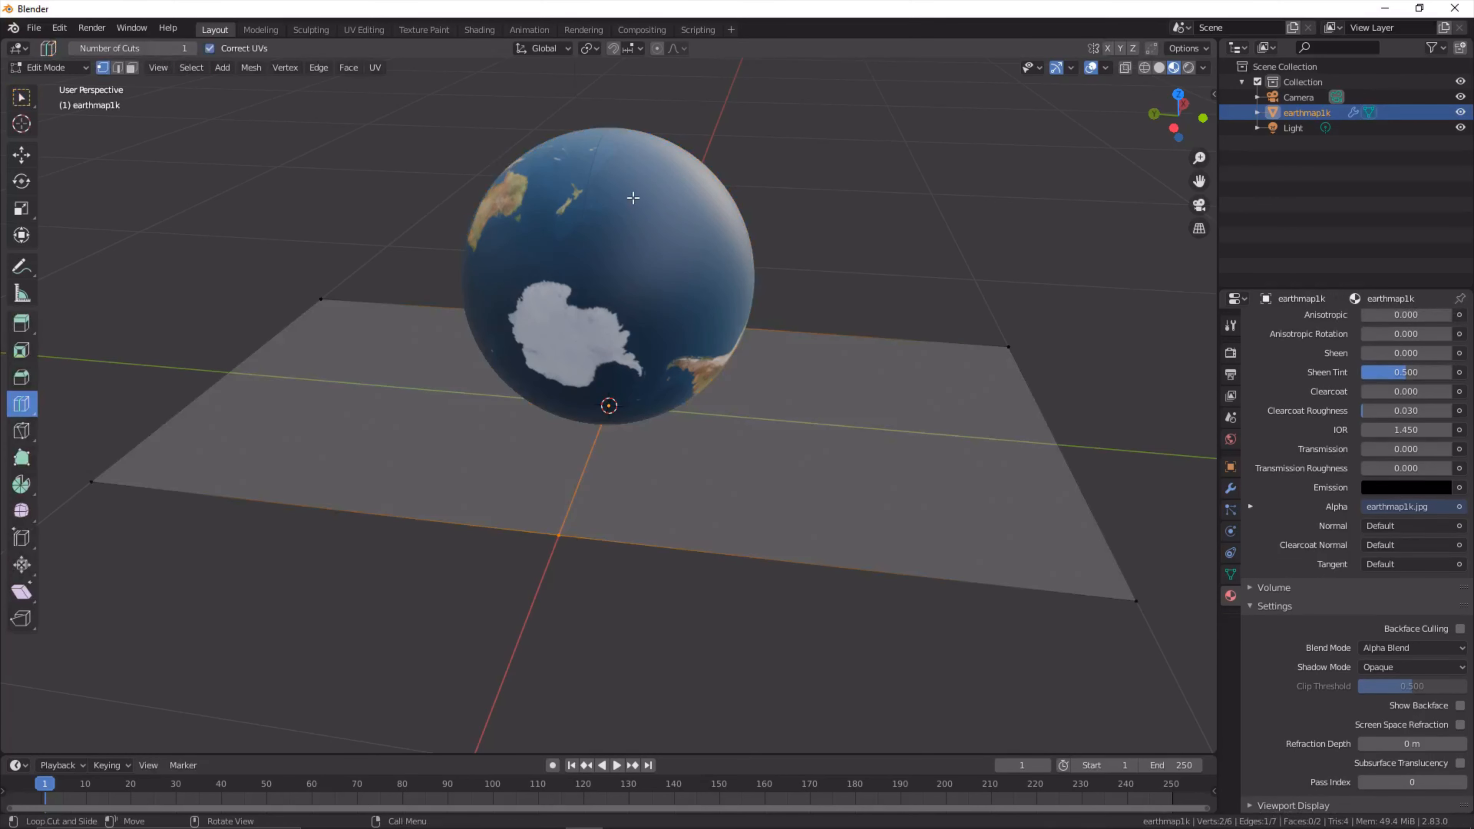
click(253, 68)
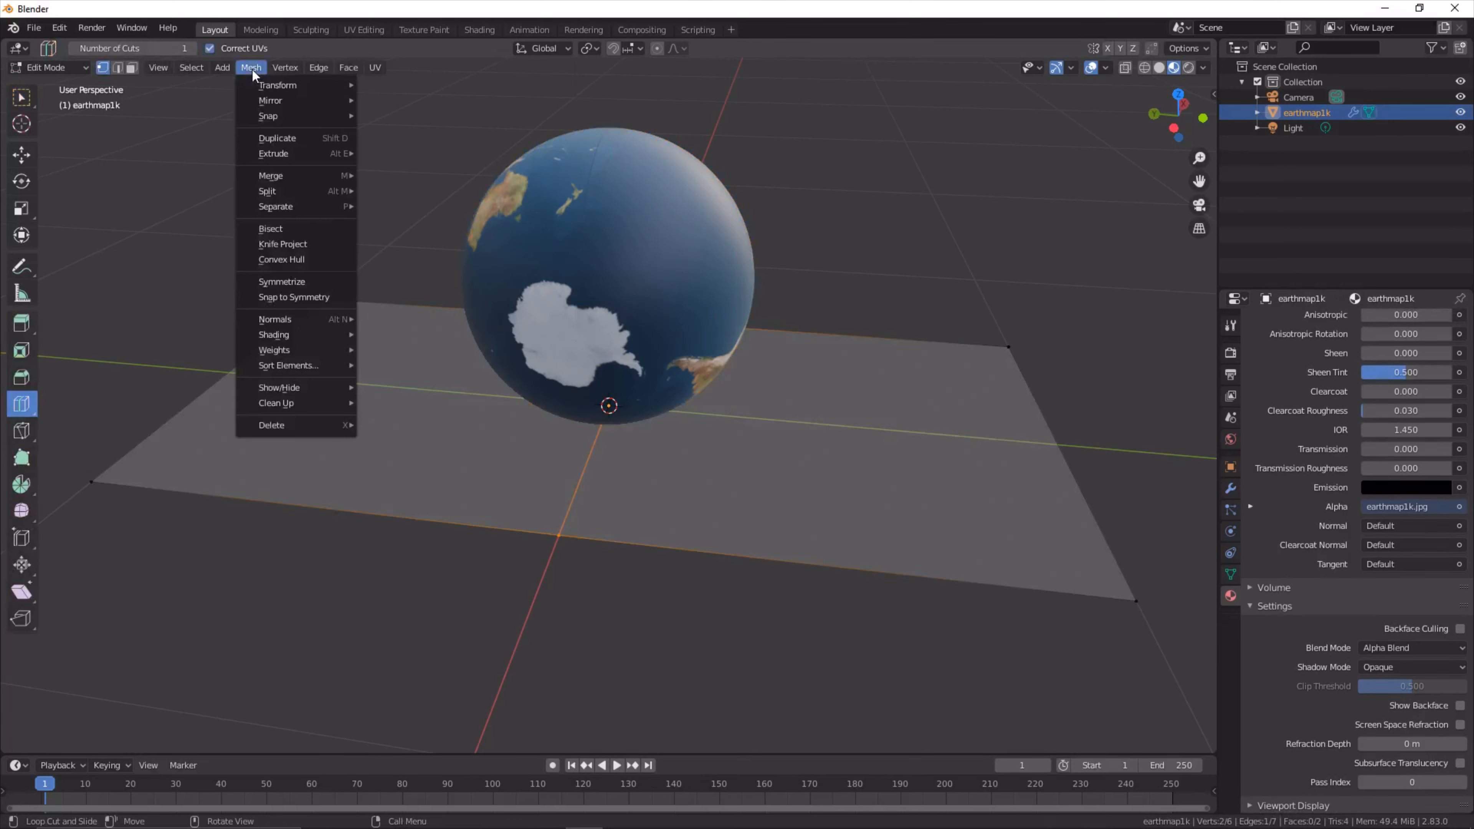
mouse_move(291, 403)
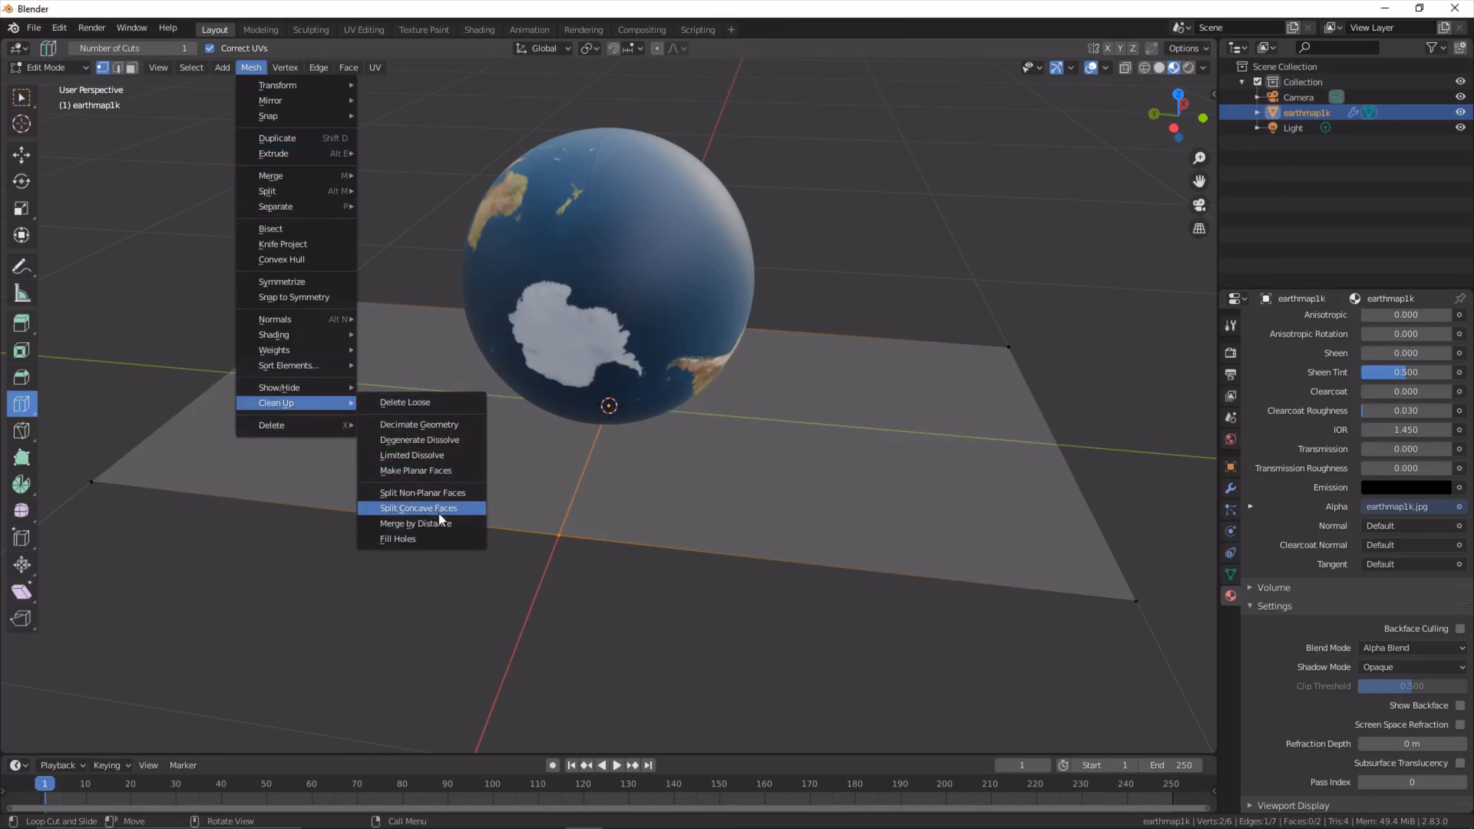
click(453, 524)
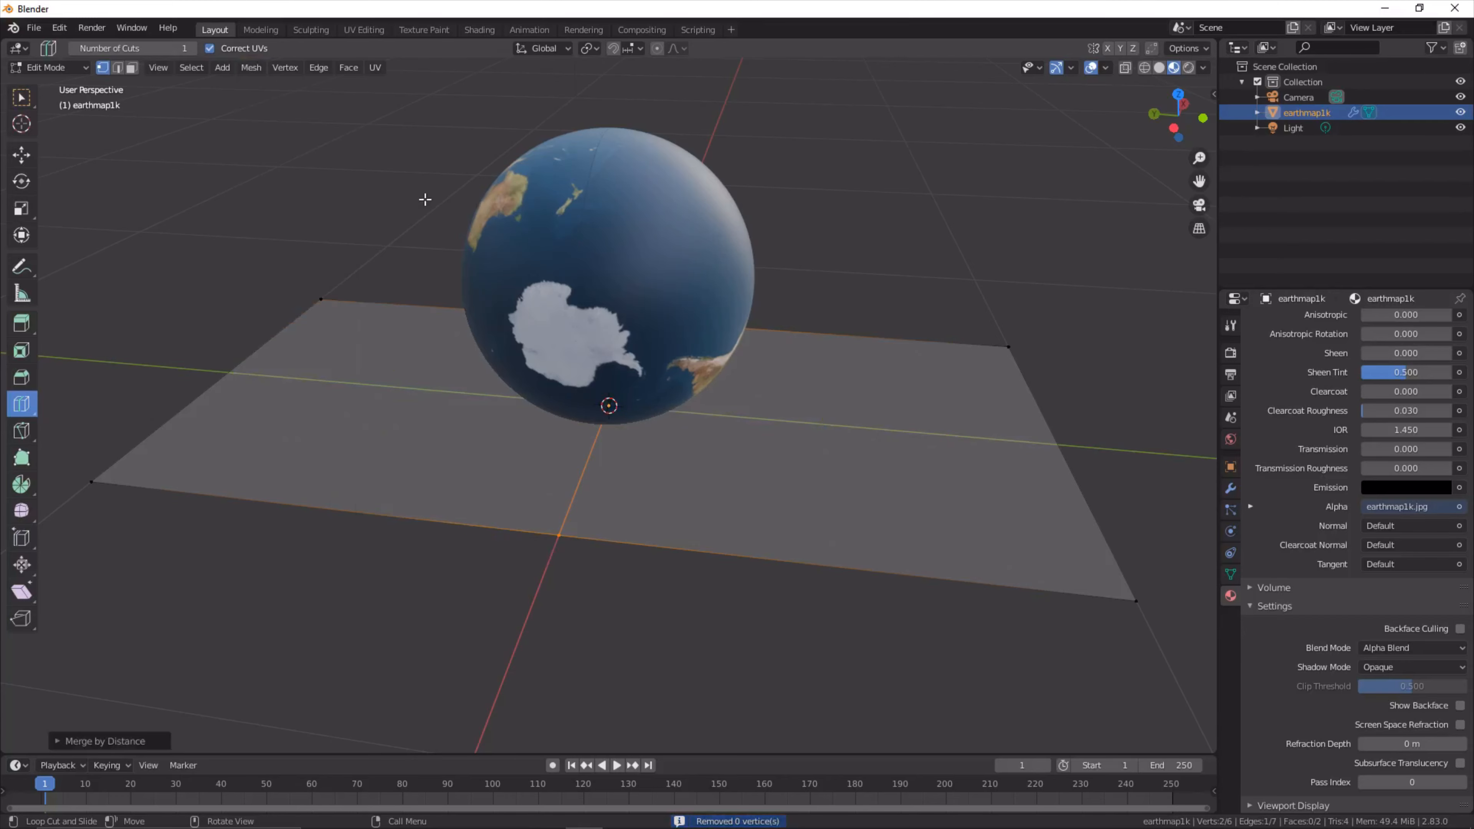
key(Tab)
mouse_move(620, 235)
middle_down()
mouse_move(496, 357)
mouse_move(635, 240)
mouse_move(625, 220)
mouse_move(619, 244)
middle_up()
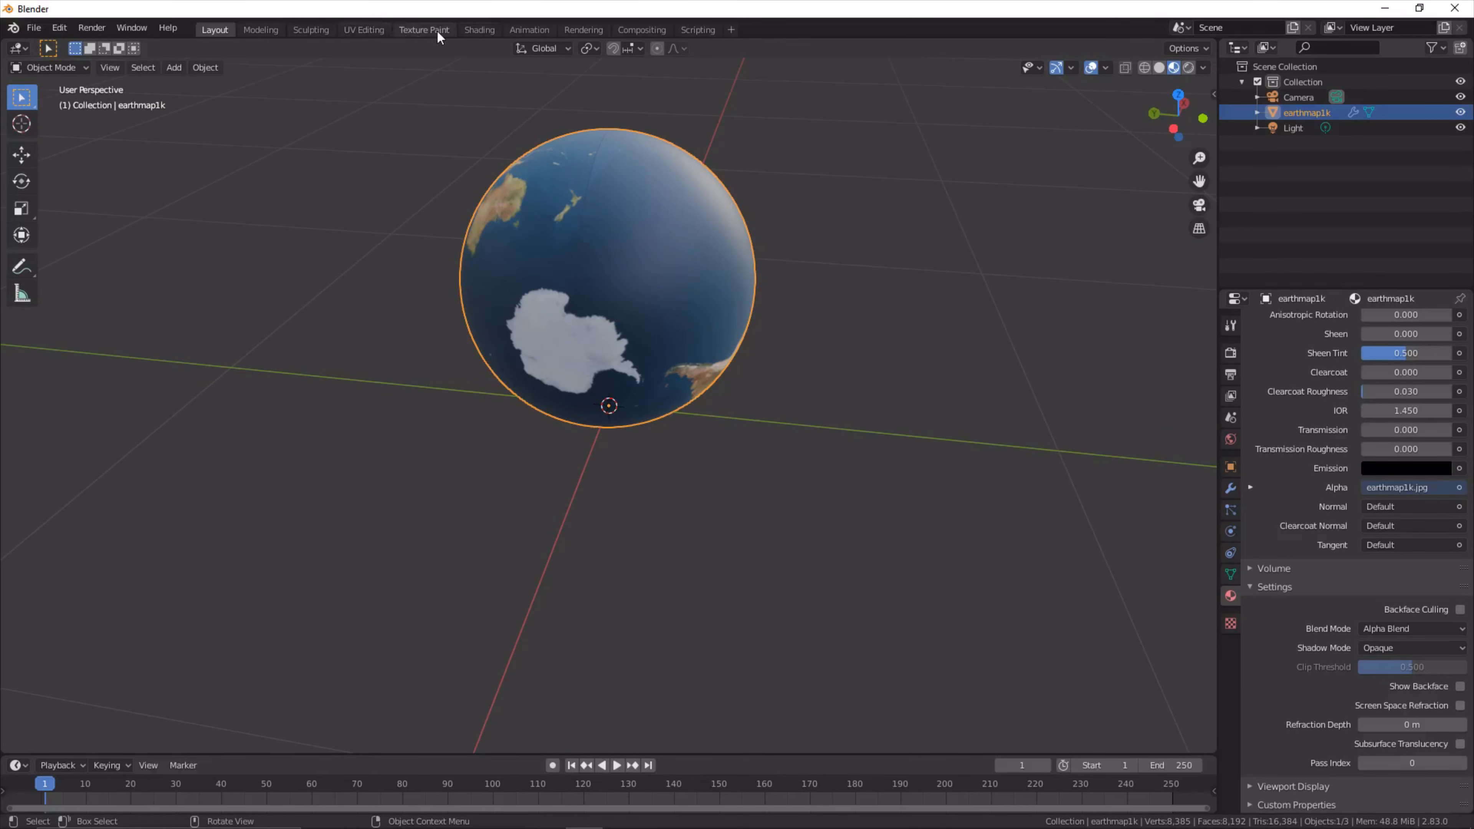
Step: Switch to the Shading workspace and move the earthmap1k.jpg texture node clear of the Principled BSDF node
click(466, 28)
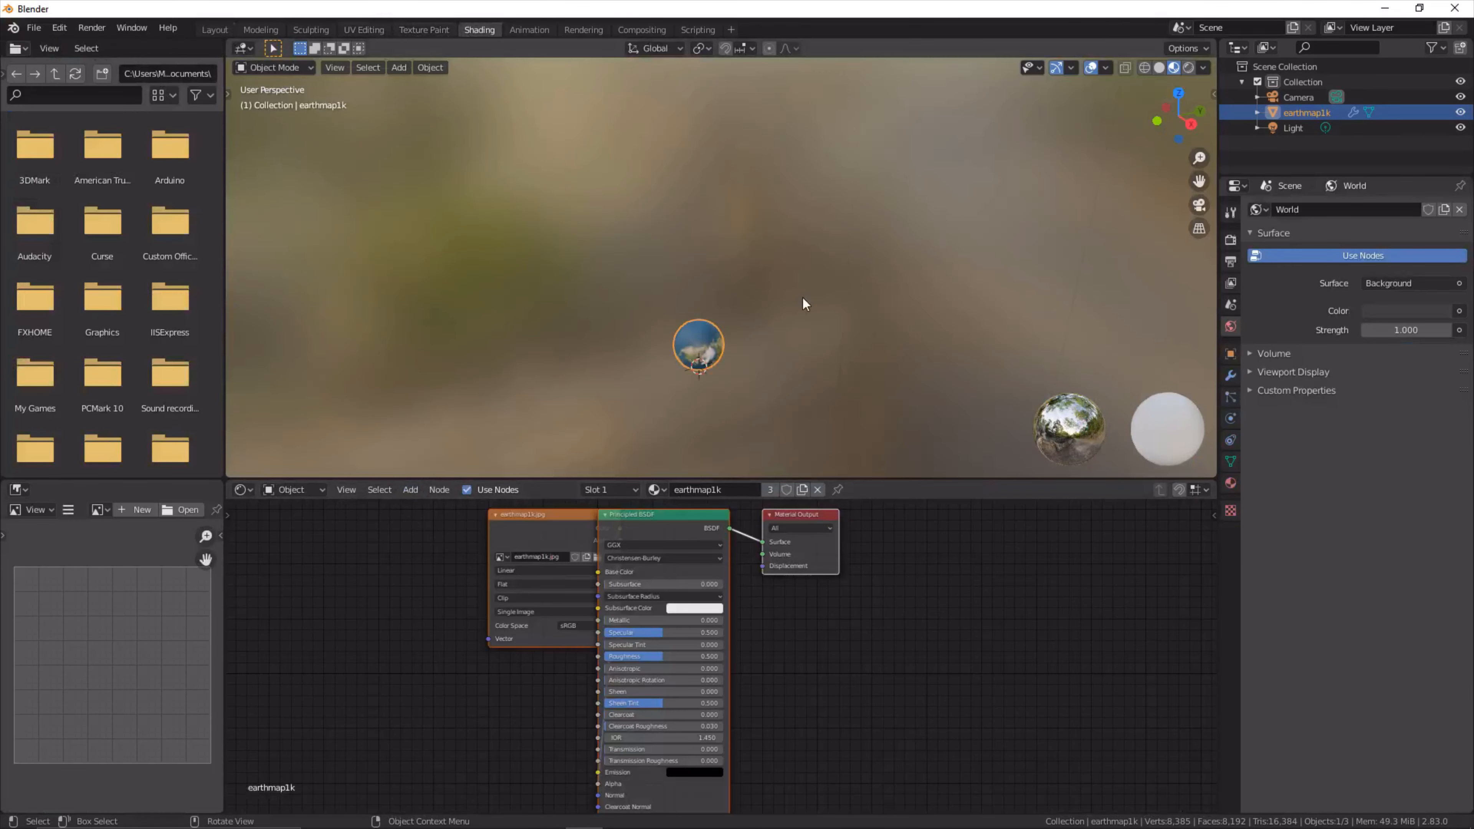
scroll(803, 299, up, 7)
mouse_move(792, 348)
middle_down()
mouse_move(793, 398)
mouse_move(795, 364)
middle_up()
key(grave)
click(810, 466)
mouse_move(828, 619)
middle_down()
mouse_move(825, 587)
mouse_move(838, 617)
middle_up()
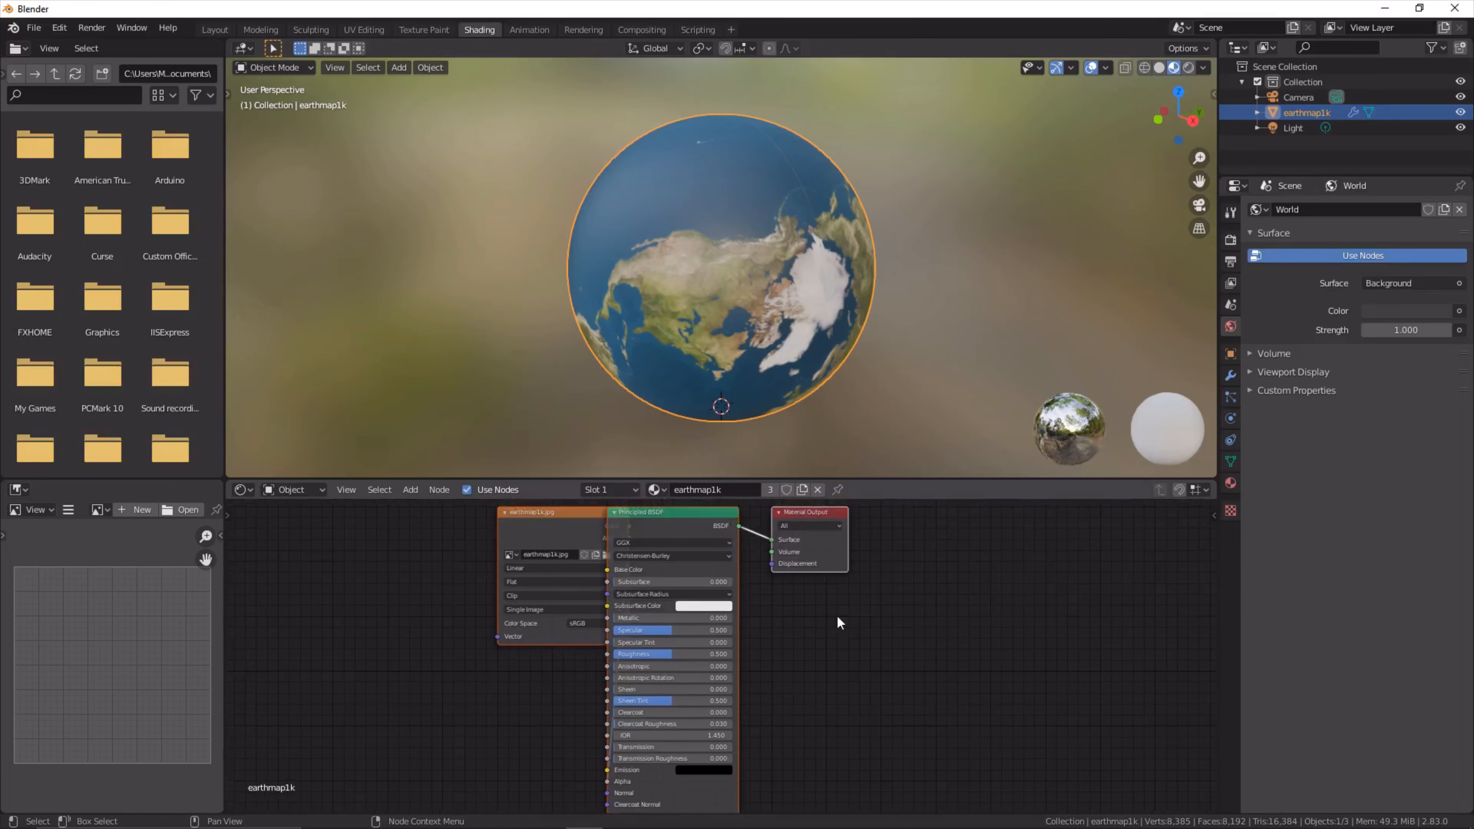
drag(552, 513, 432, 524)
click(855, 628)
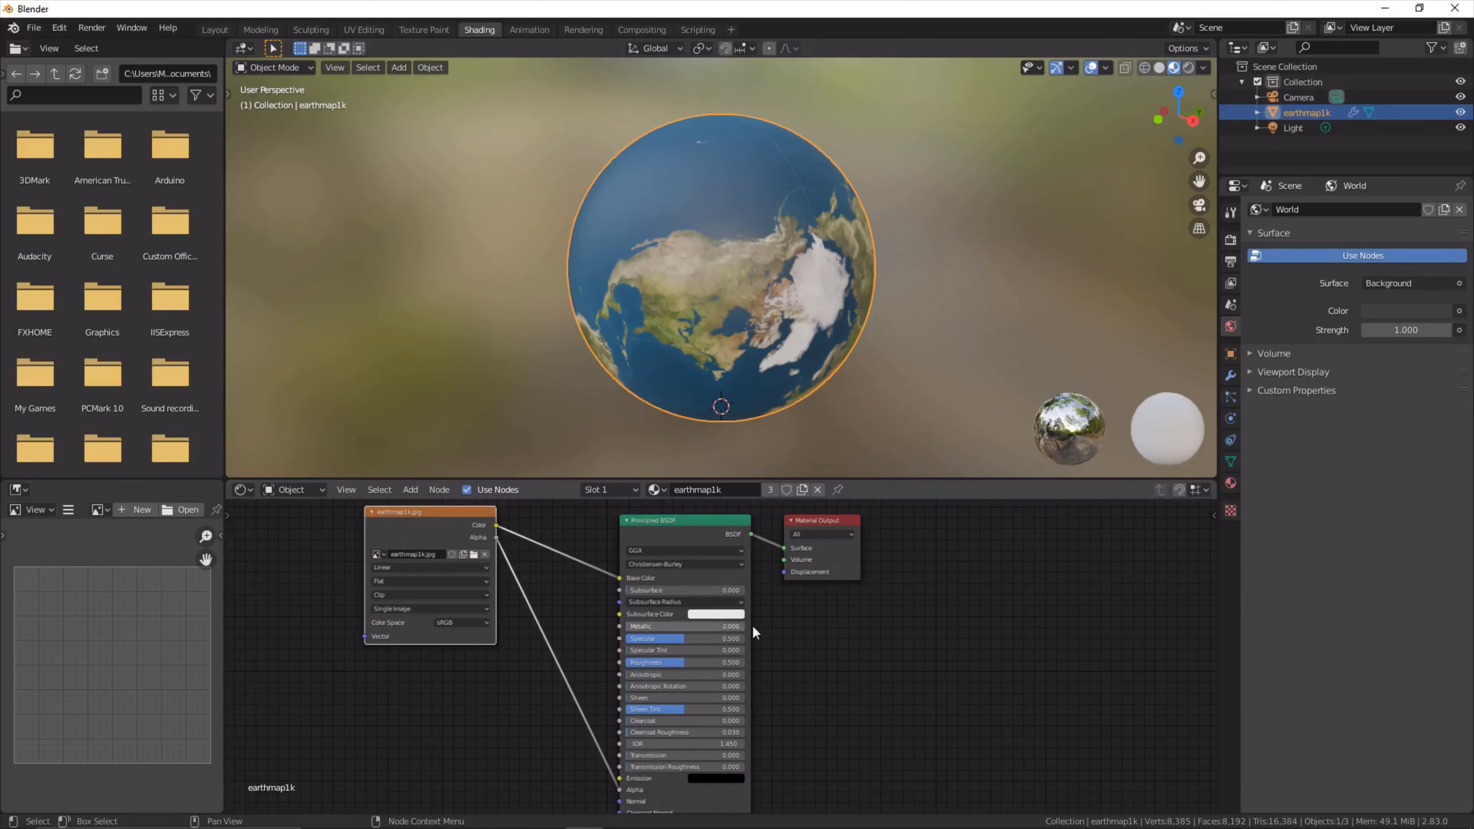
middle_drag(874, 646, 905, 652)
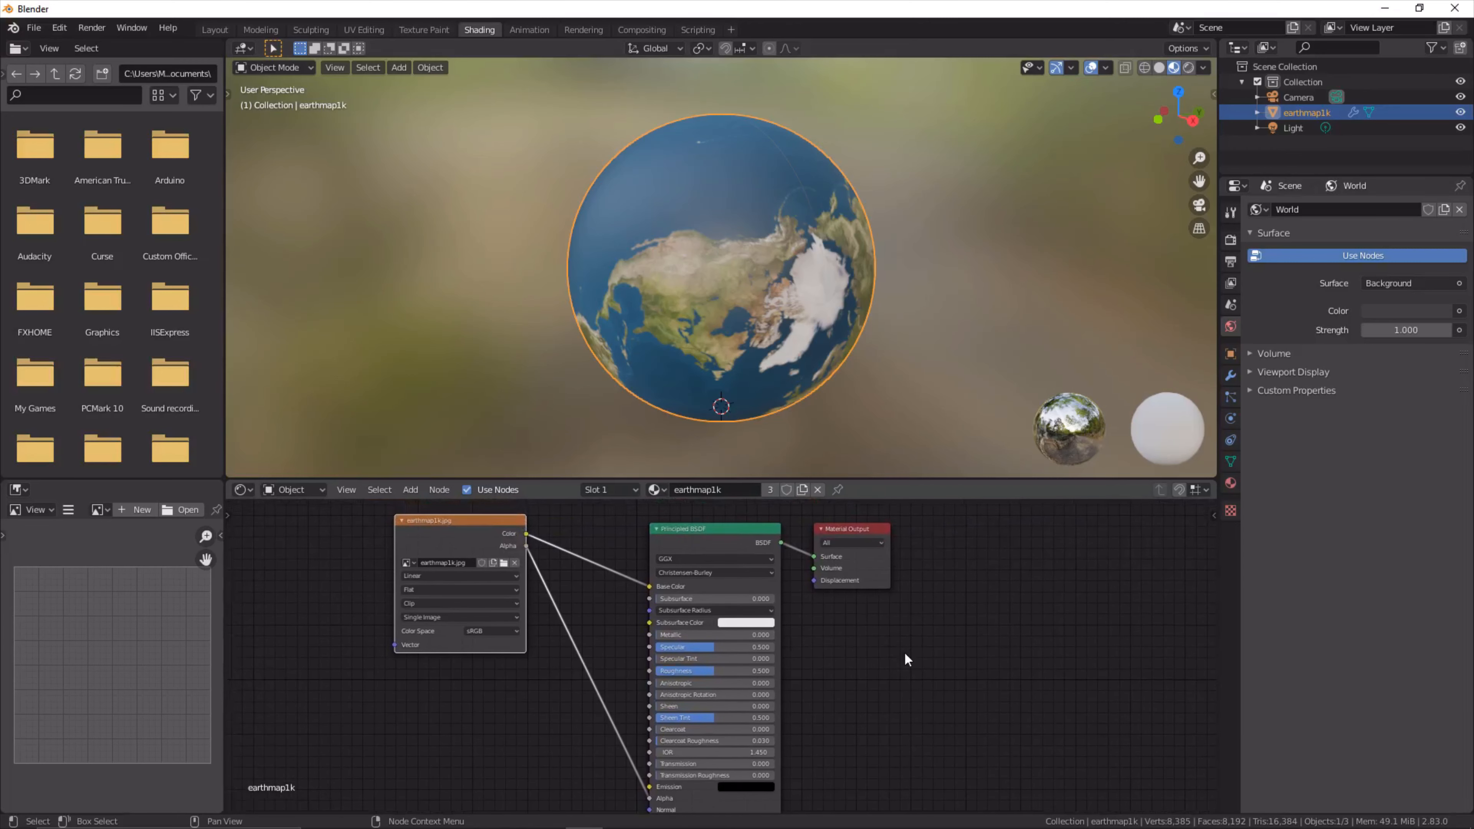
Step: Add an Image Texture node below the earthmap1k.jpg node in the globe's material
click(412, 765)
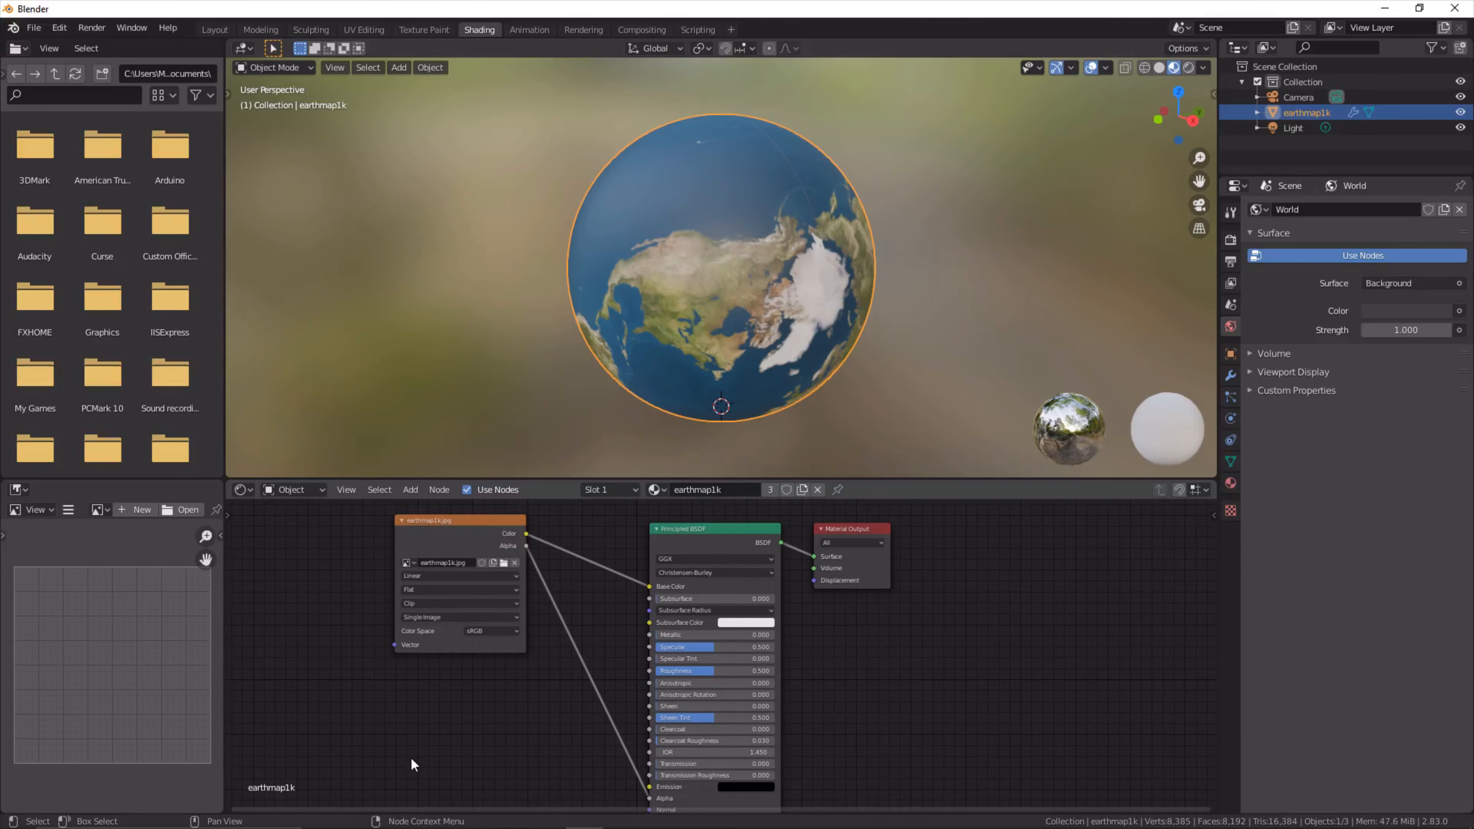
key(shift+a)
mouse_move(404, 748)
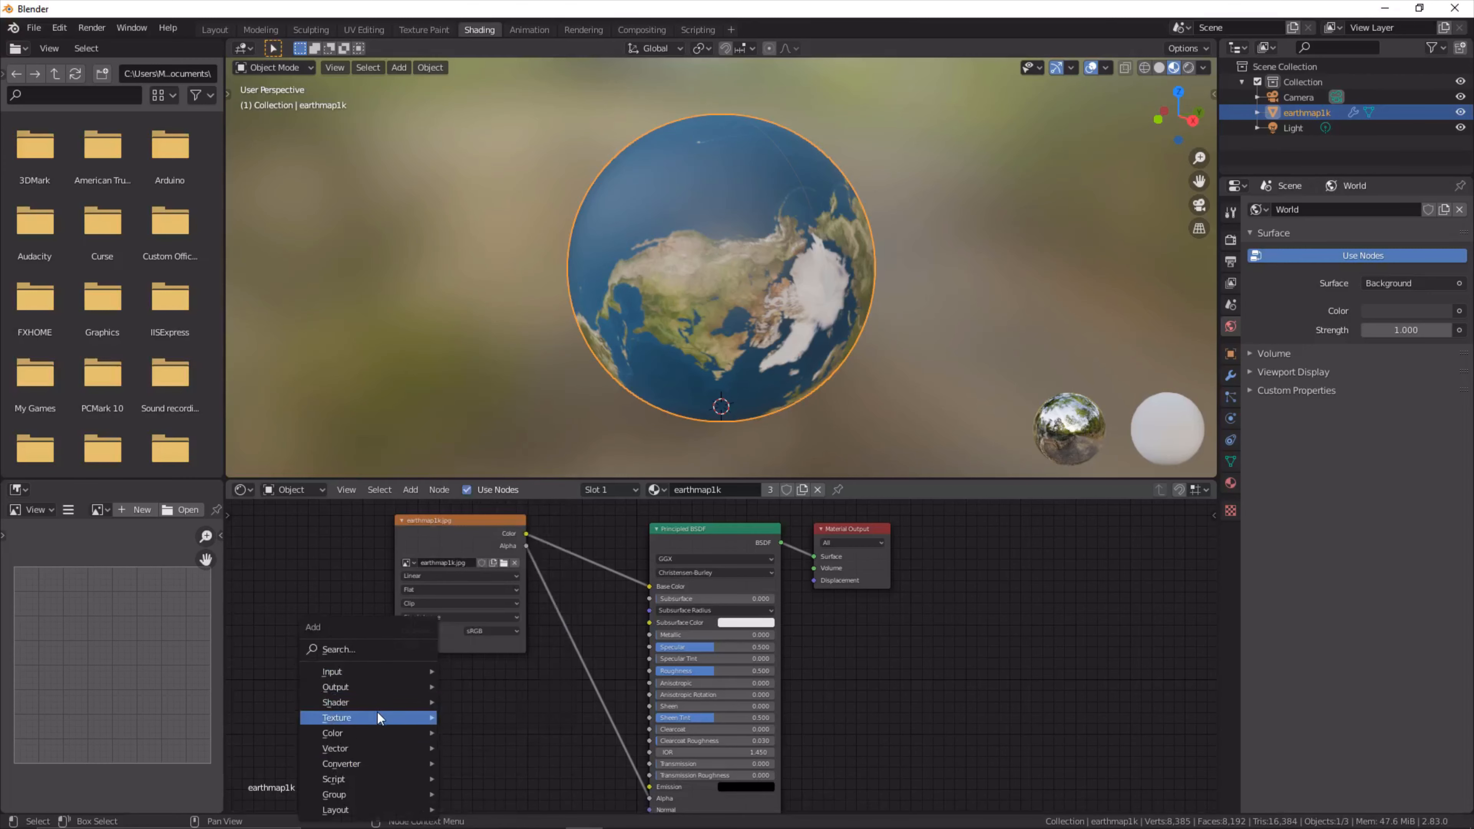
mouse_move(378, 715)
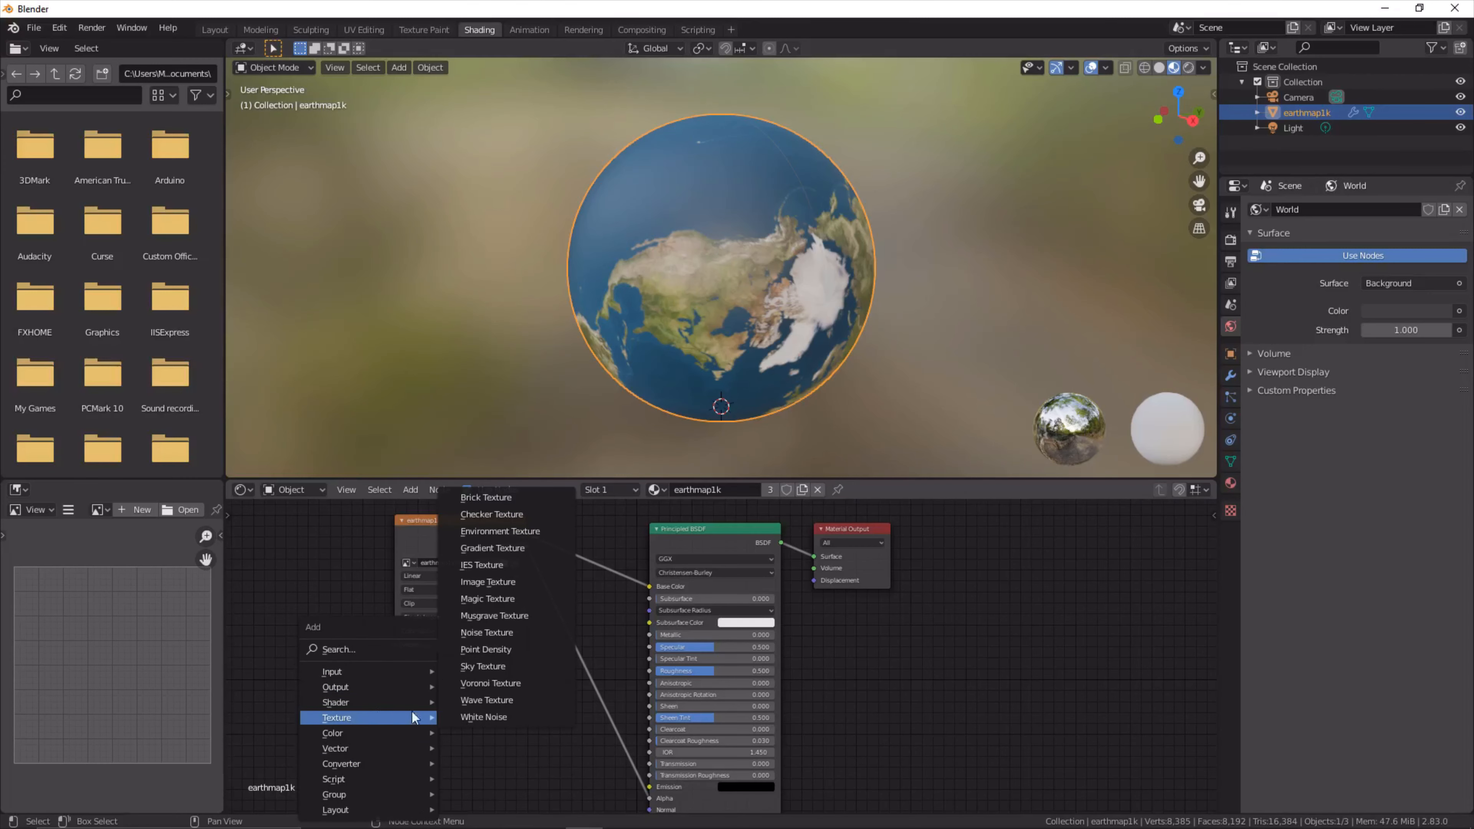
click(518, 586)
click(381, 662)
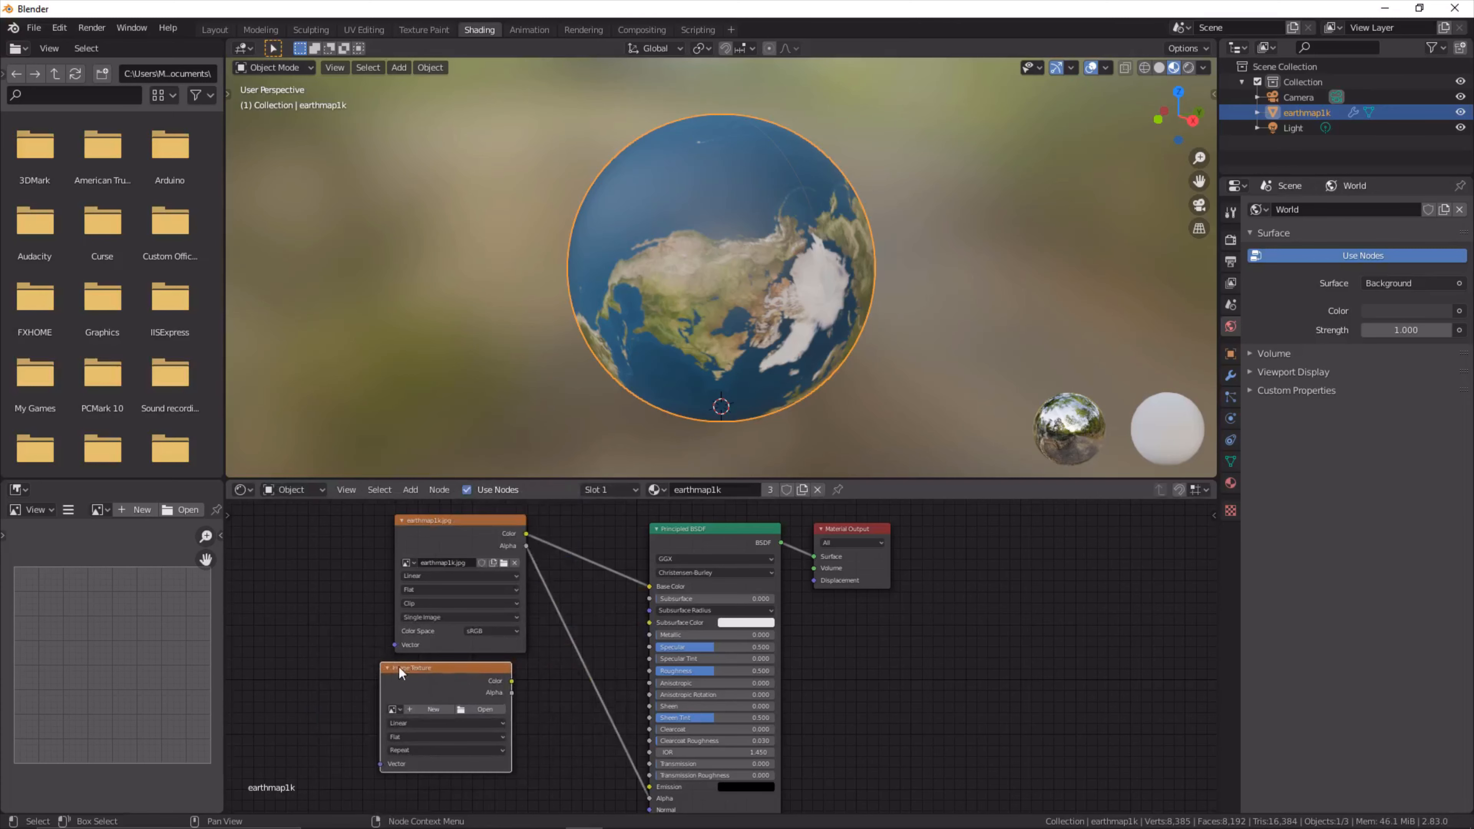
Step: Load earthbump1k.jpg from the blender folder into the new Image Texture node
middle_drag(584, 703, 602, 643)
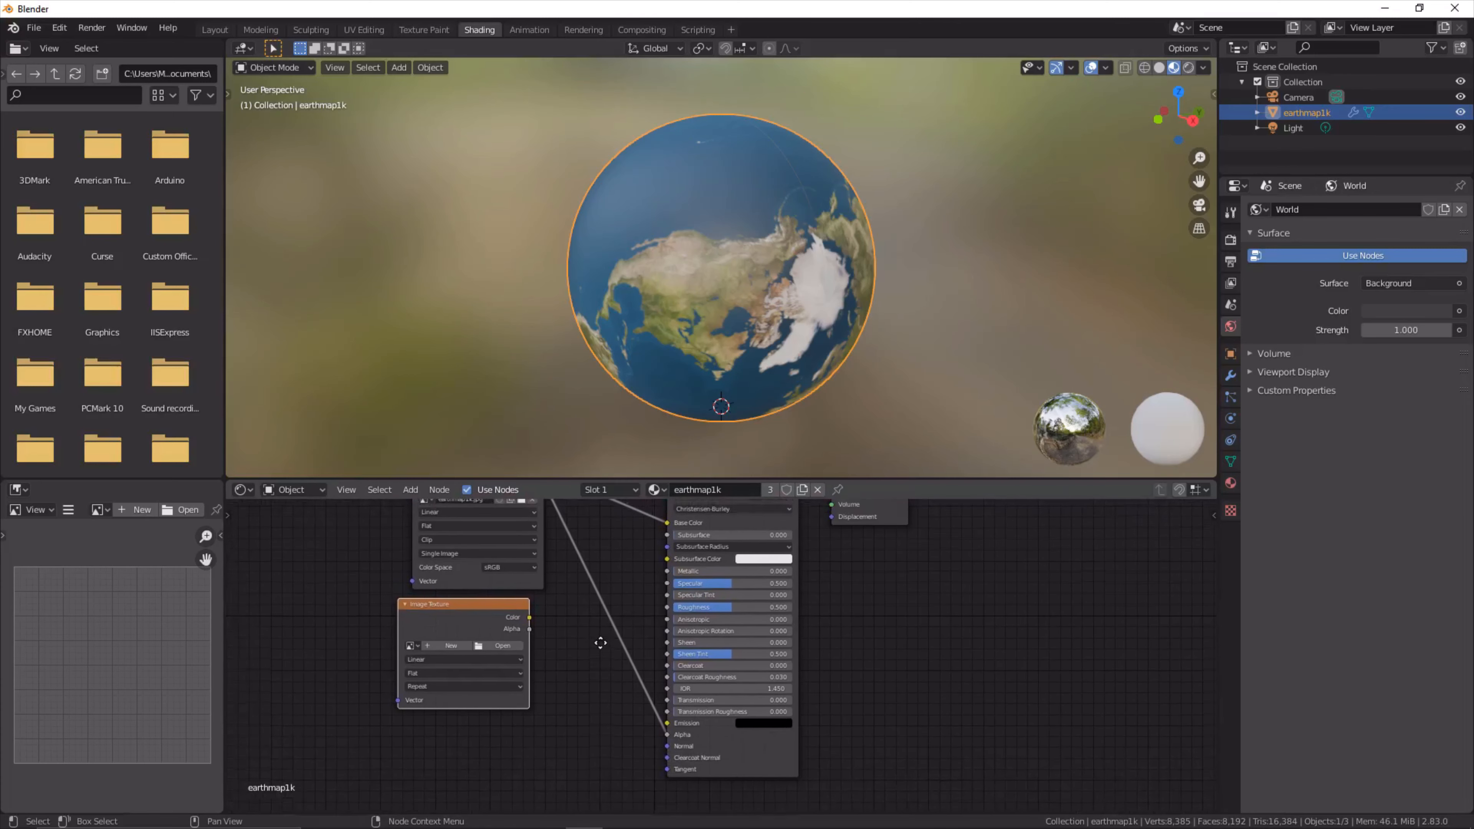
click(483, 649)
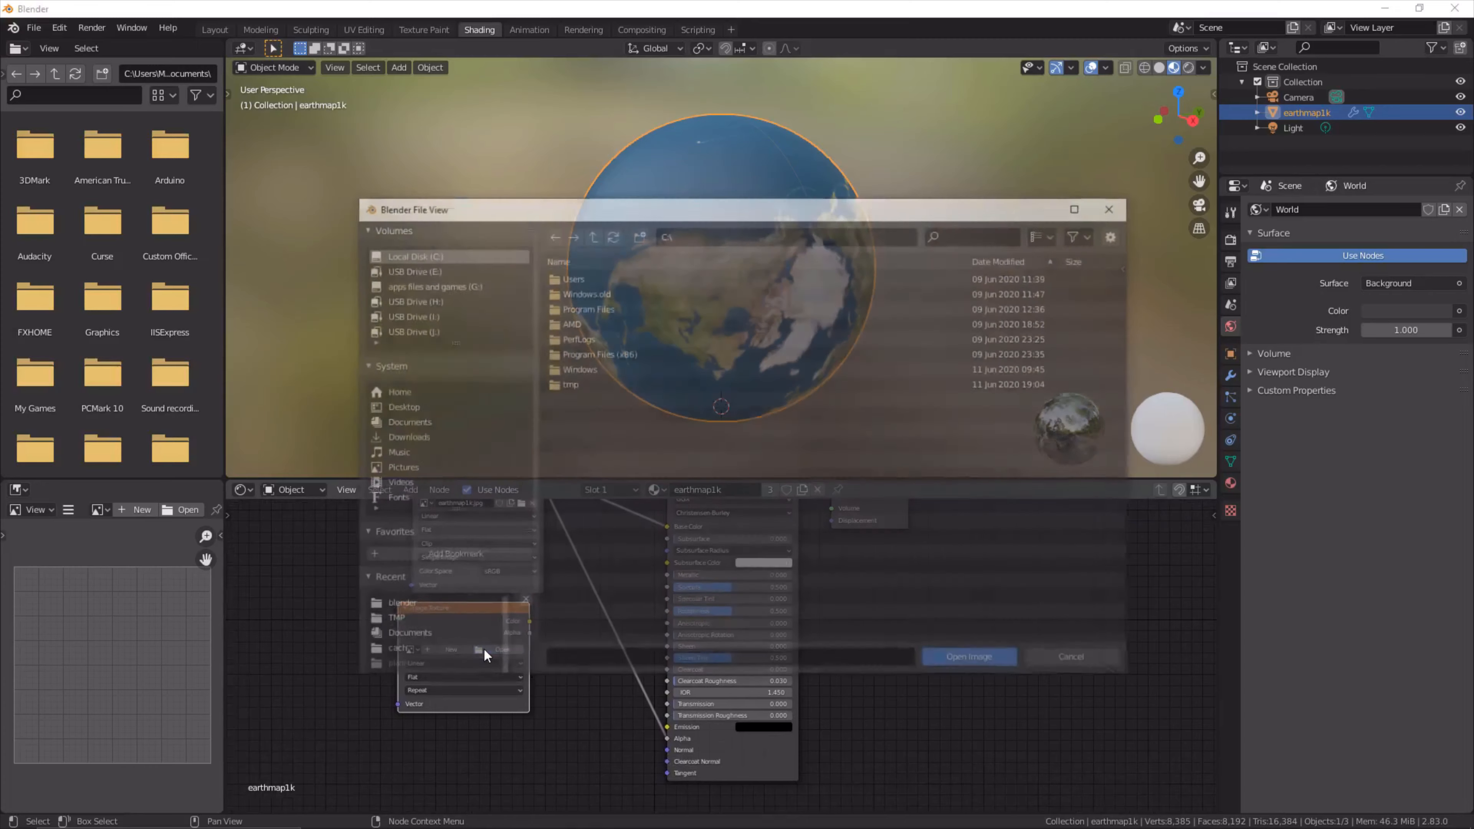
click(447, 606)
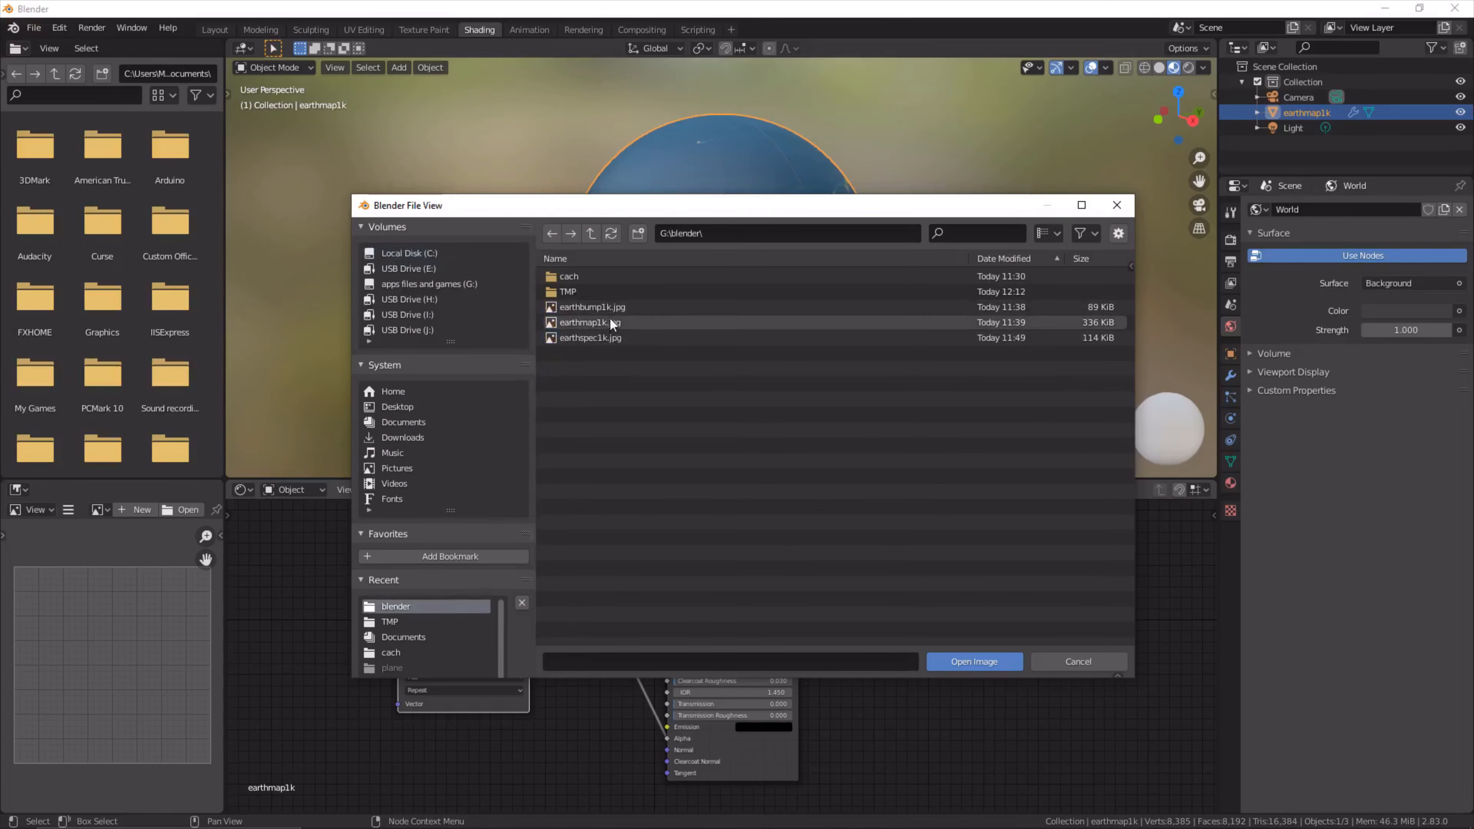
double_click(602, 307)
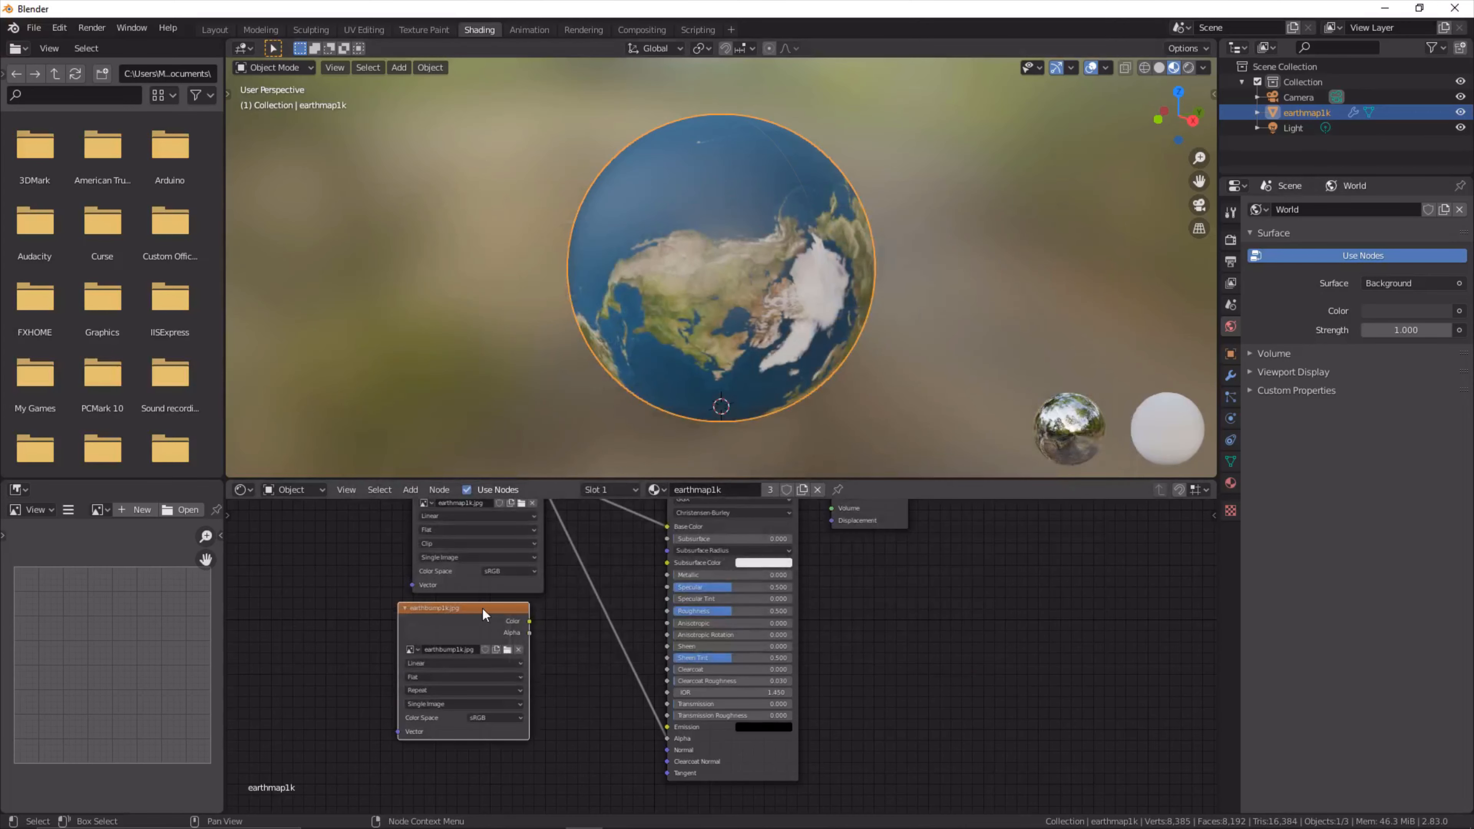
Step: Load earthspec1k.jpg into the new Image Texture node and connect its Color output to the Principled BSDF's Roughness
drag(482, 608, 445, 621)
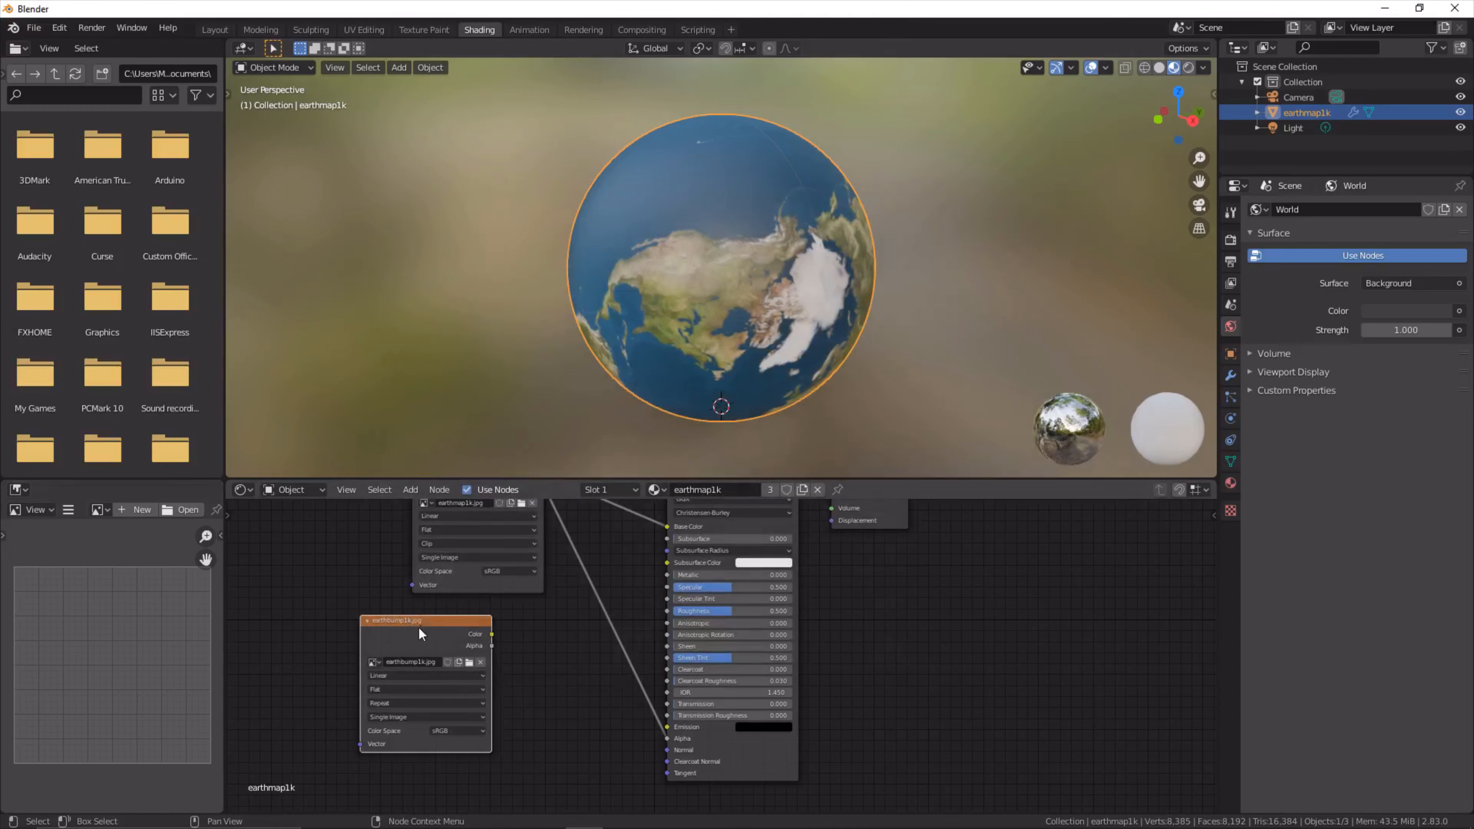
click(468, 663)
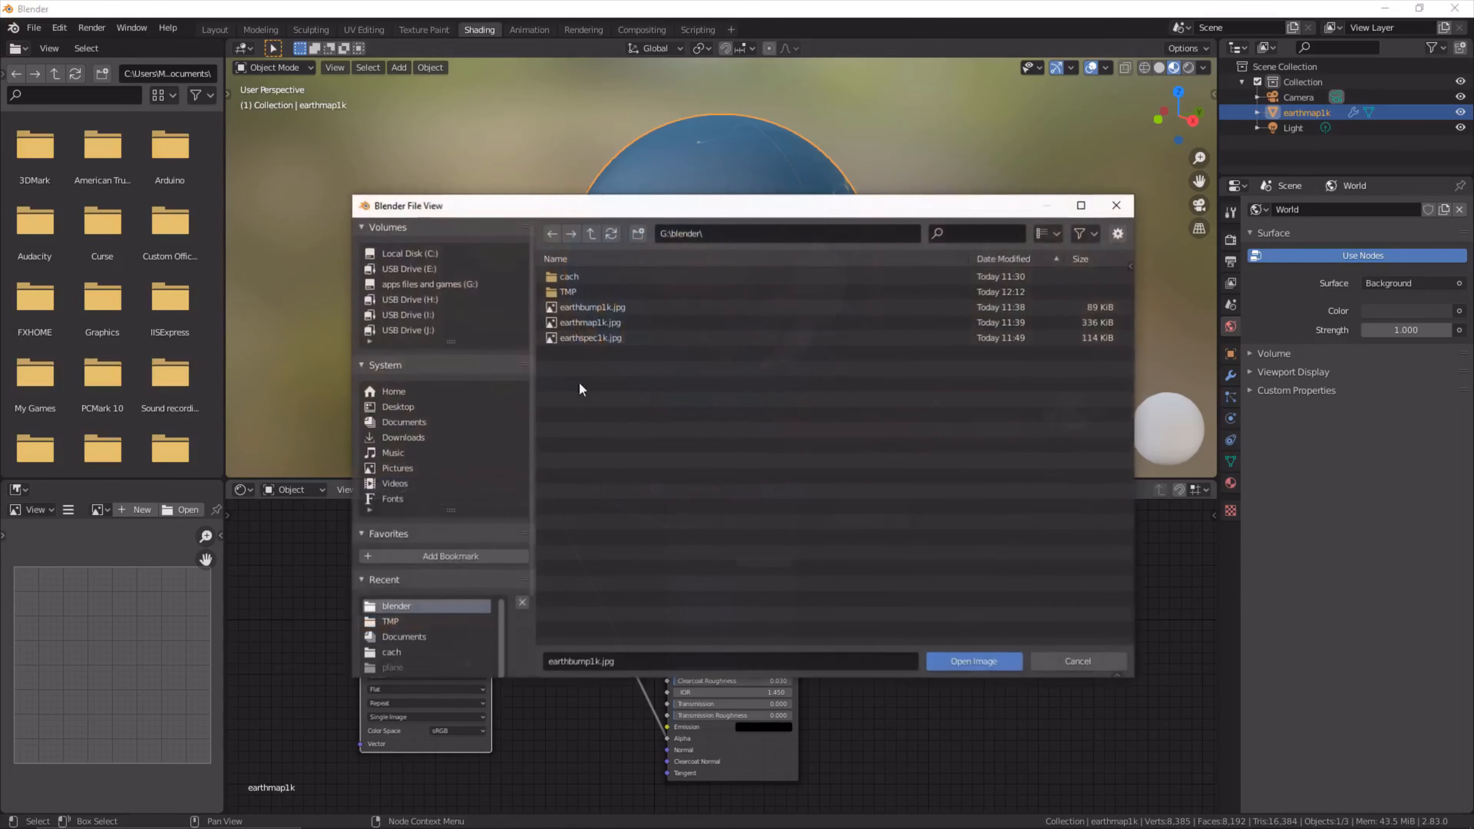
double_click(584, 339)
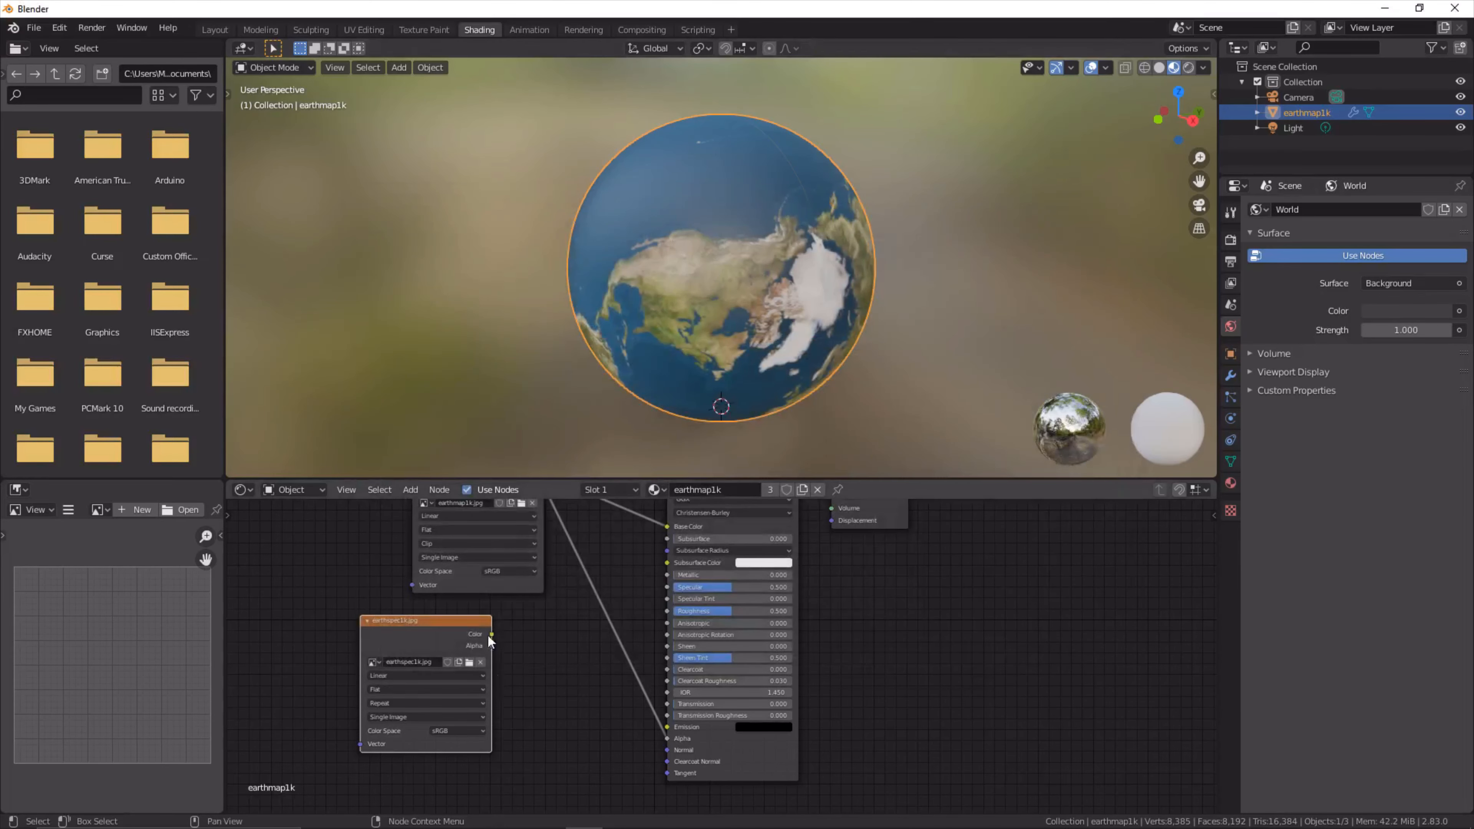
drag(473, 627, 662, 609)
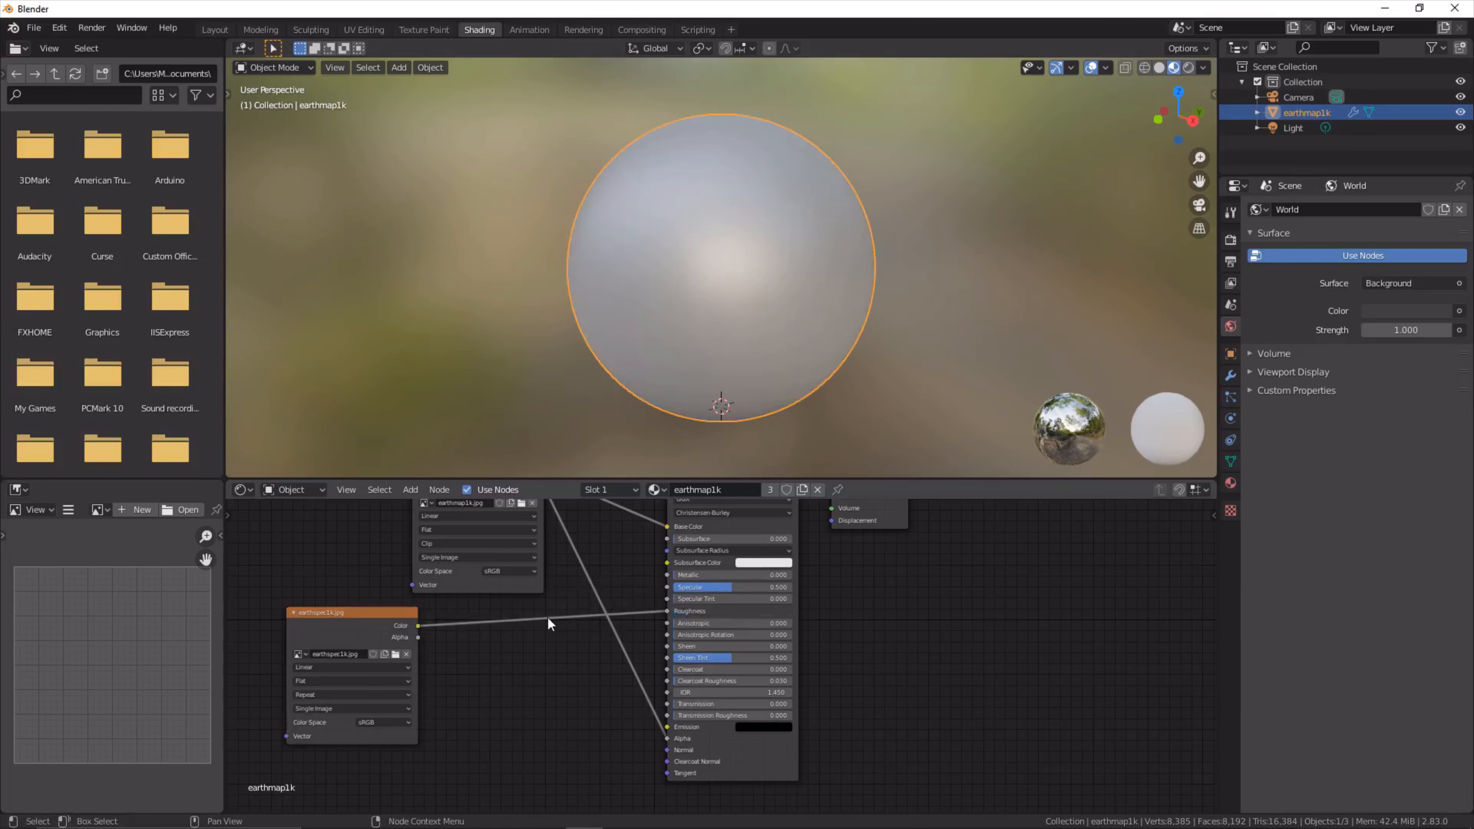
Step: Insert a ColorRamp node between the earthspec1k.jpg Color output and Roughness, and set its white stop to about 0.314
key(shift+a)
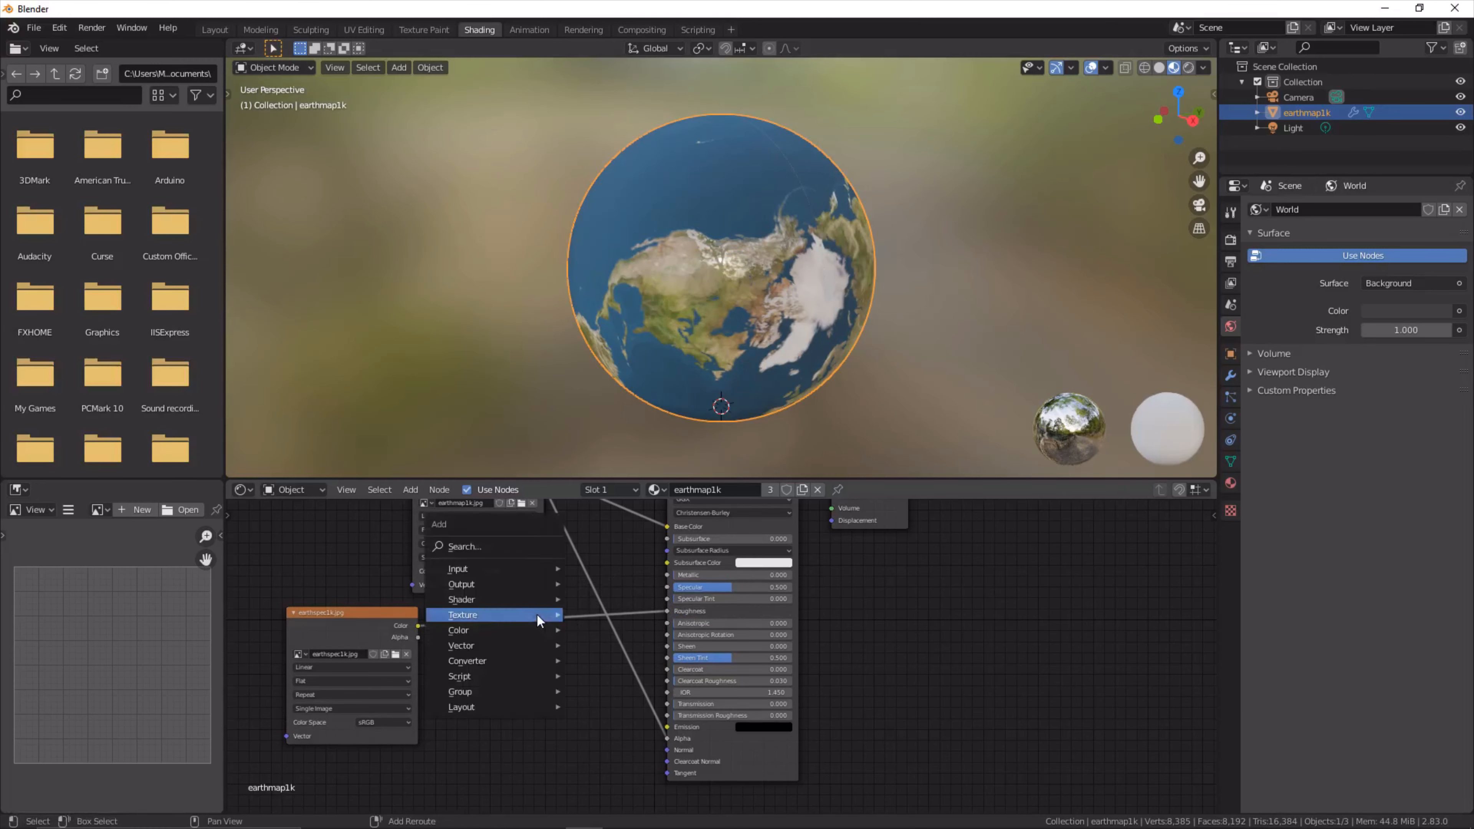
mouse_move(523, 658)
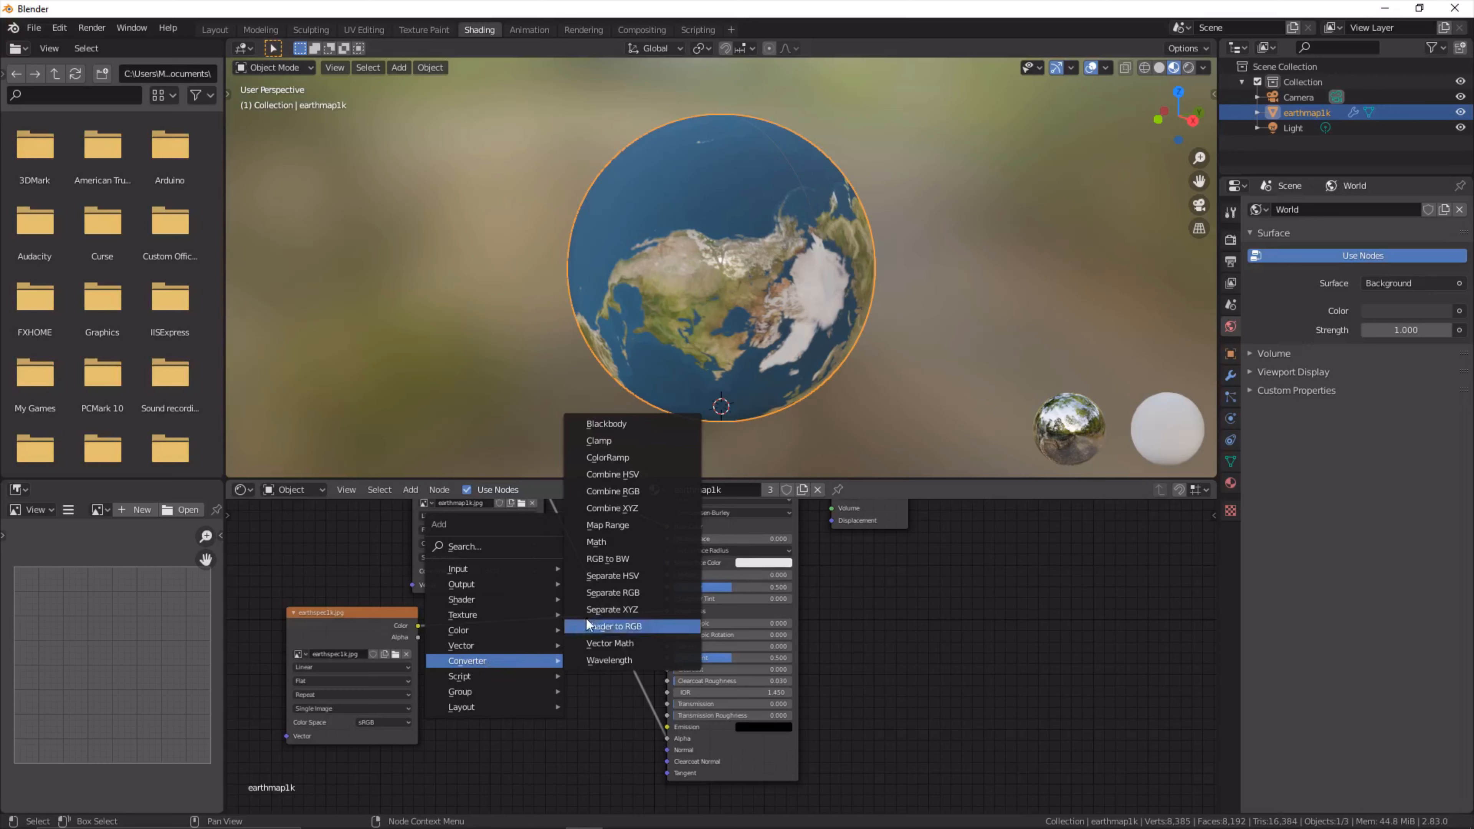
click(608, 458)
click(499, 618)
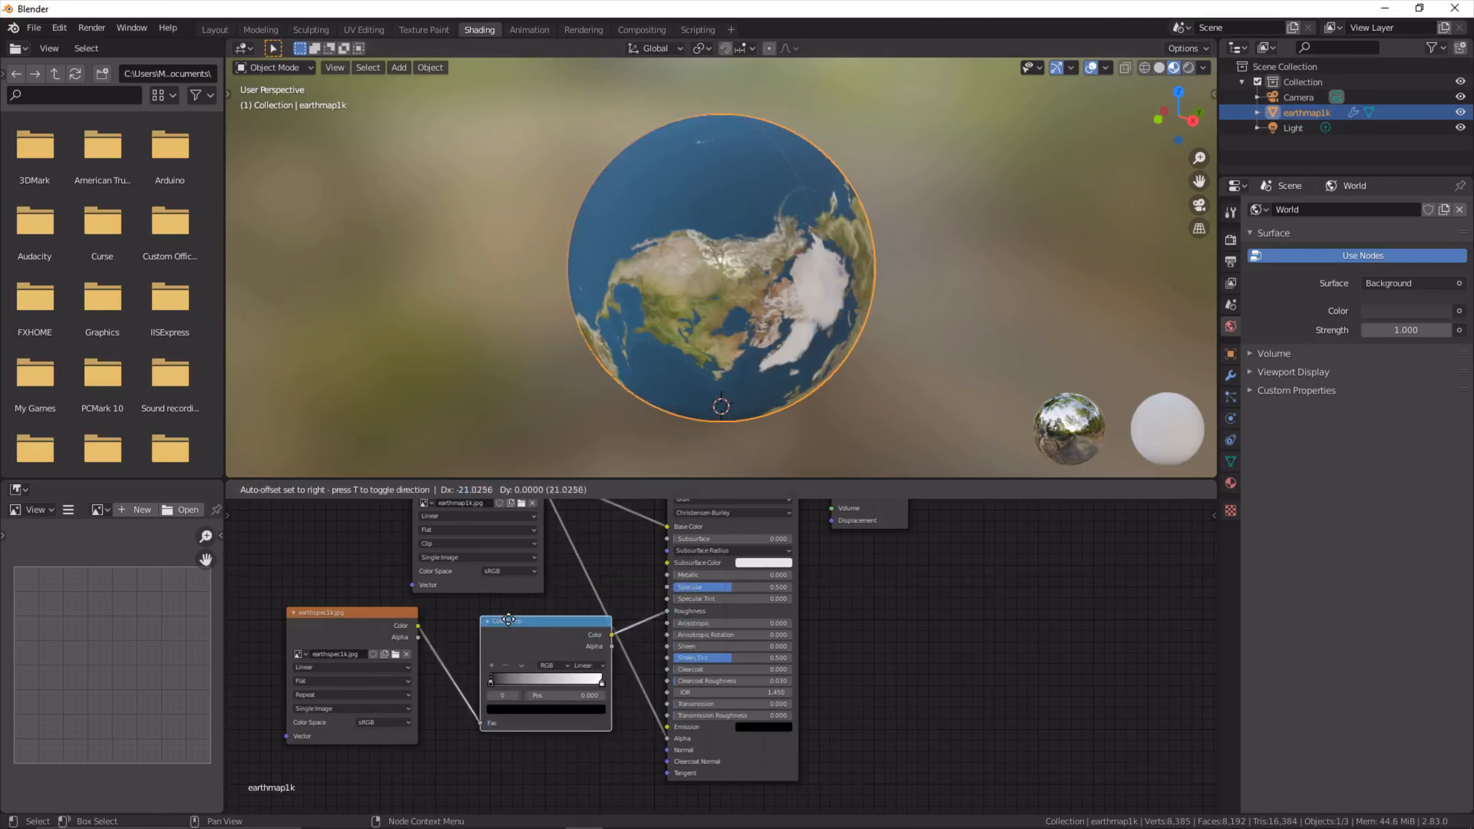
drag(596, 680, 529, 684)
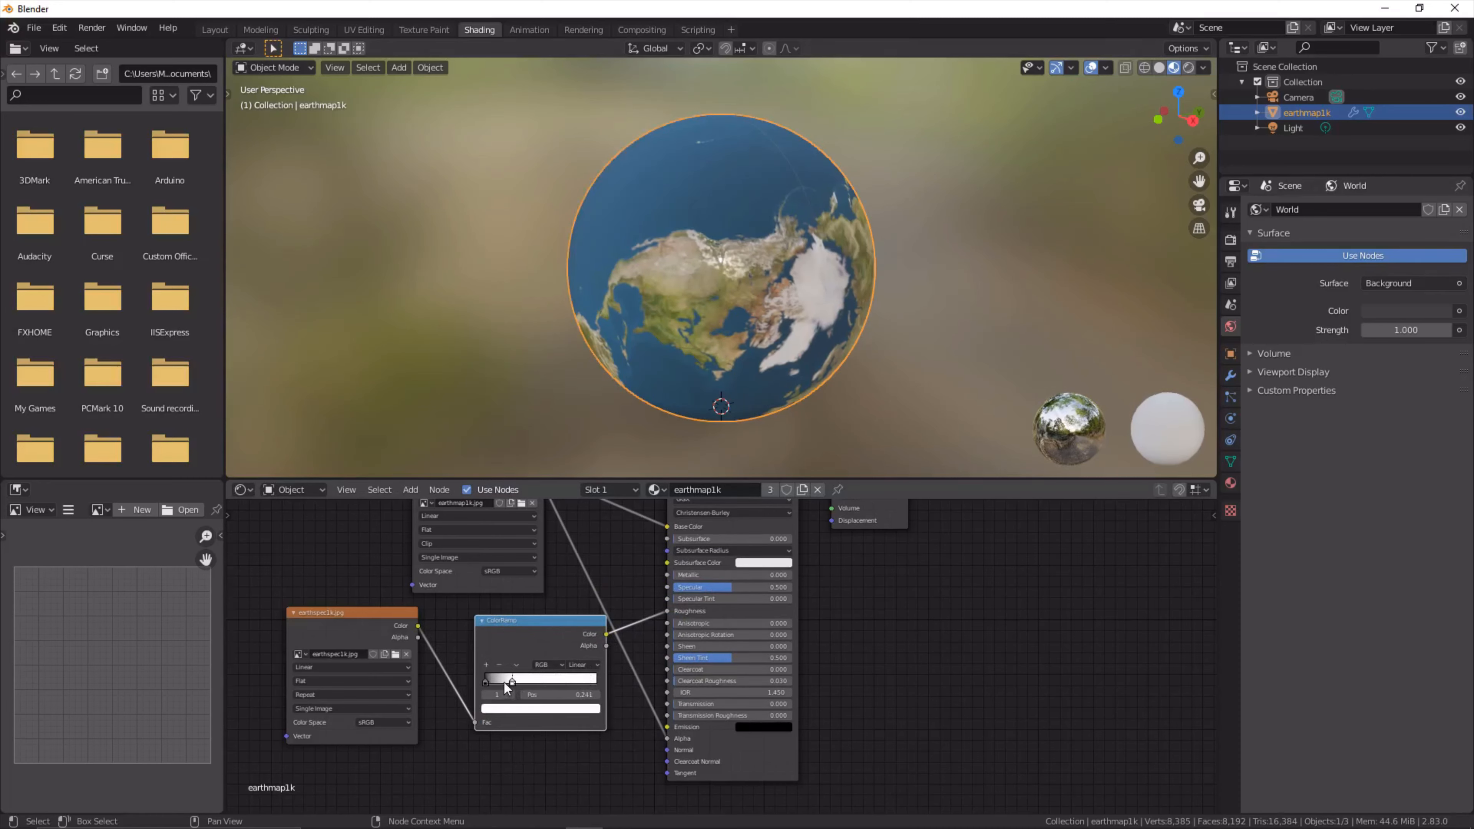
Step: Set the color space of the earthspec1k.jpg texture node to Non-Color
click(389, 725)
click(371, 672)
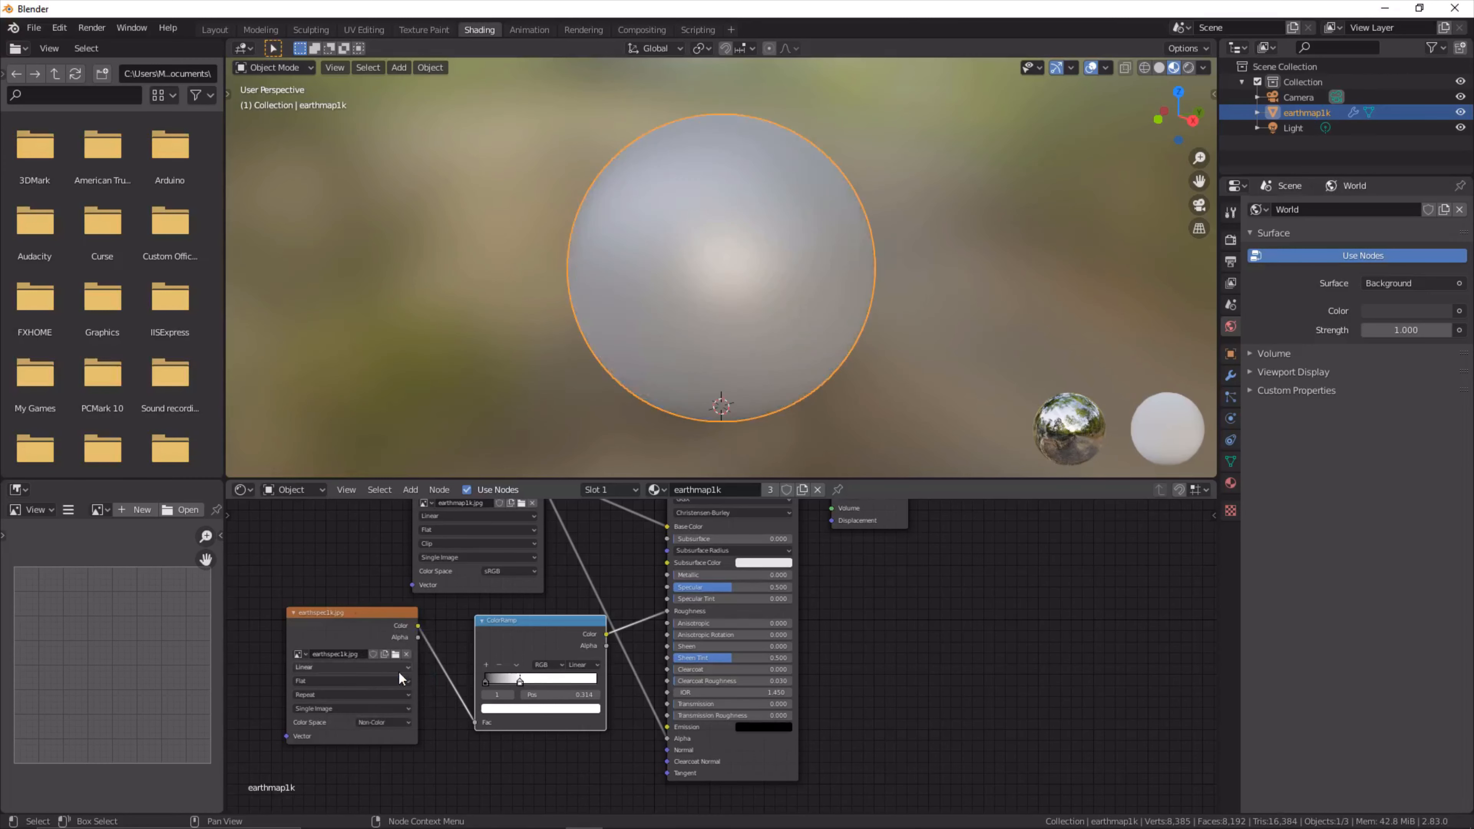
mouse_move(721, 288)
middle_down()
mouse_move(751, 274)
mouse_move(710, 311)
middle_up()
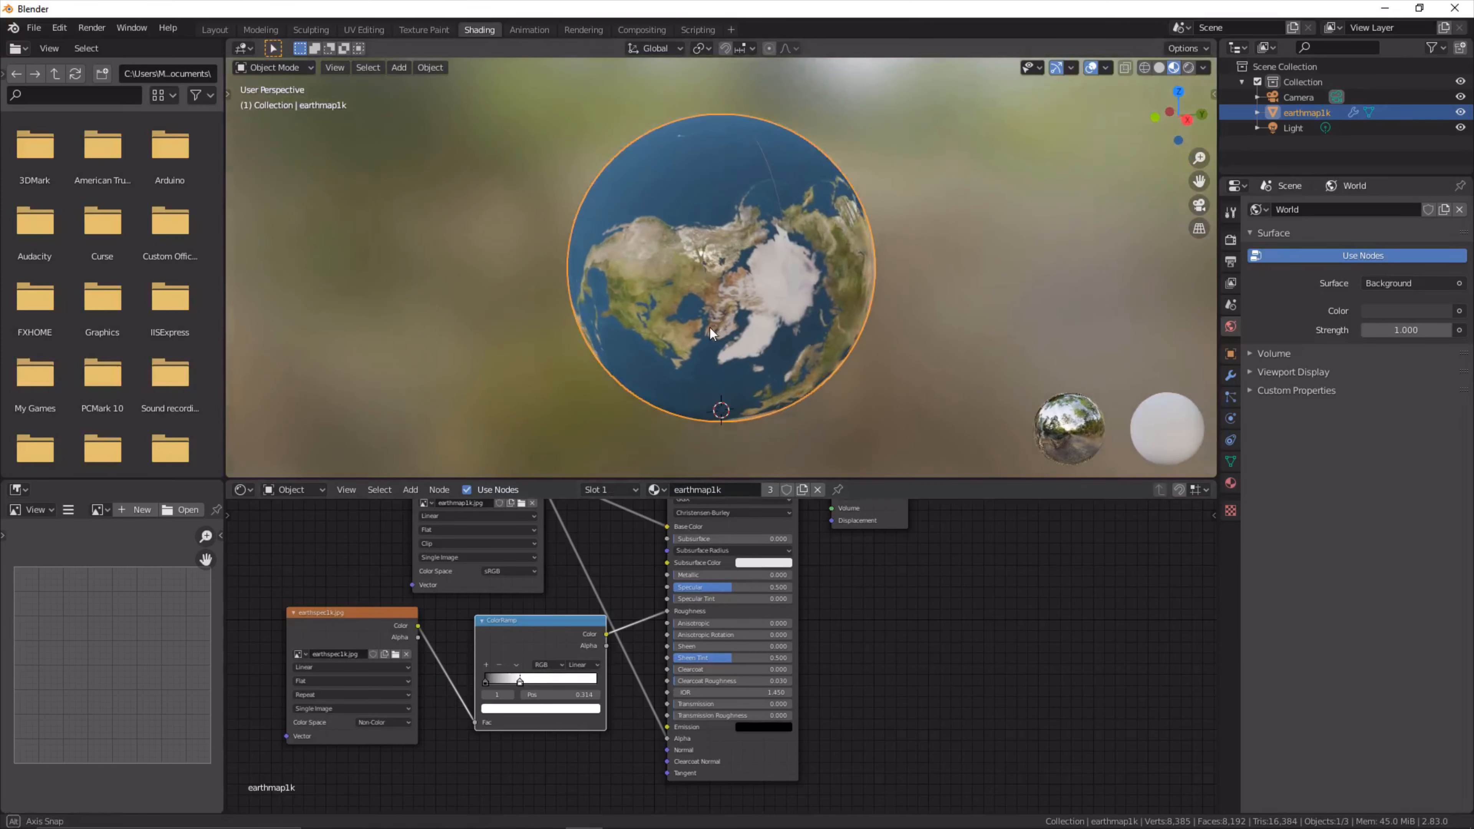
right_click(364, 607)
click(363, 607)
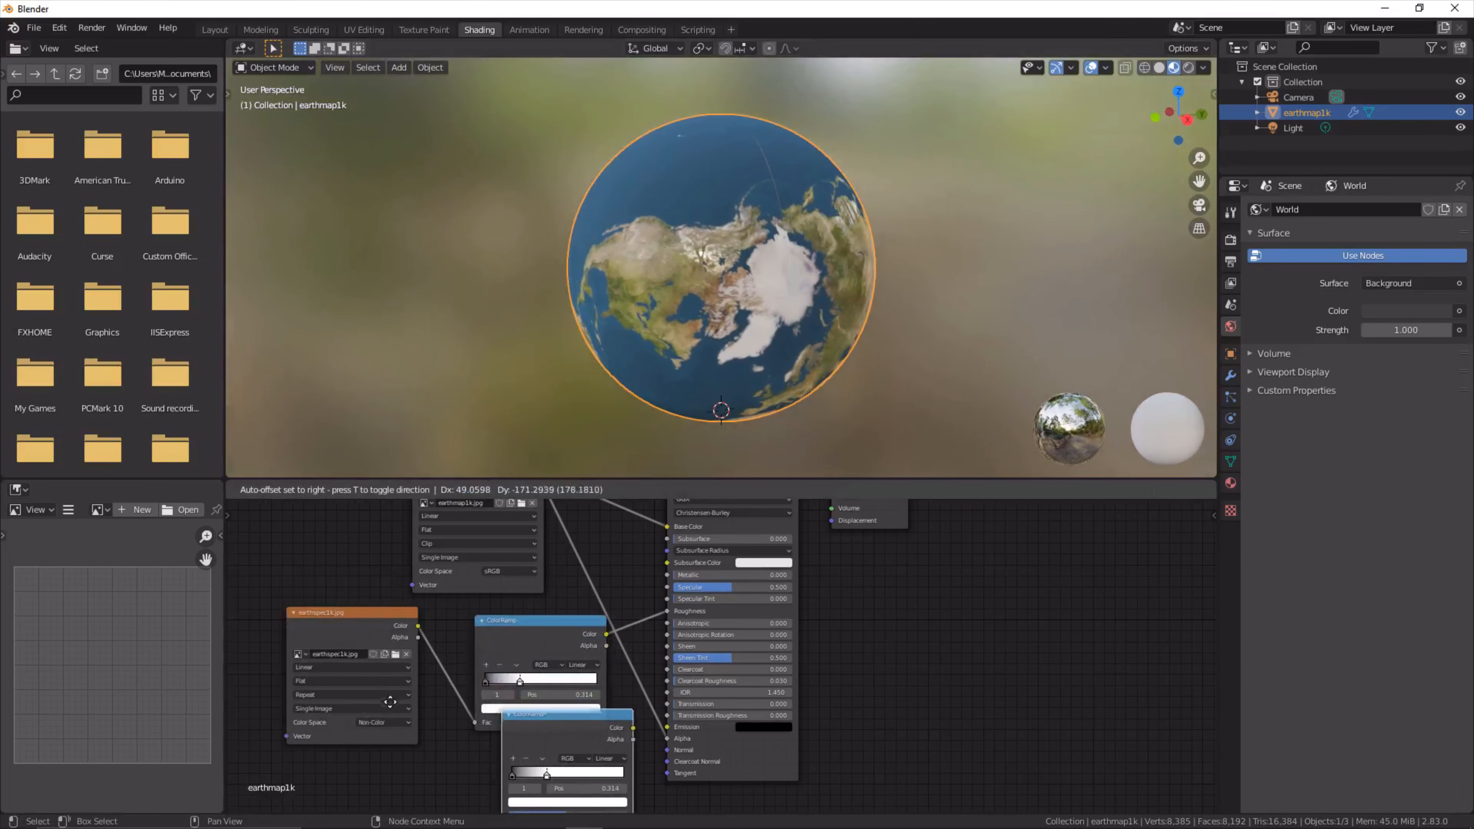
right_click(349, 633)
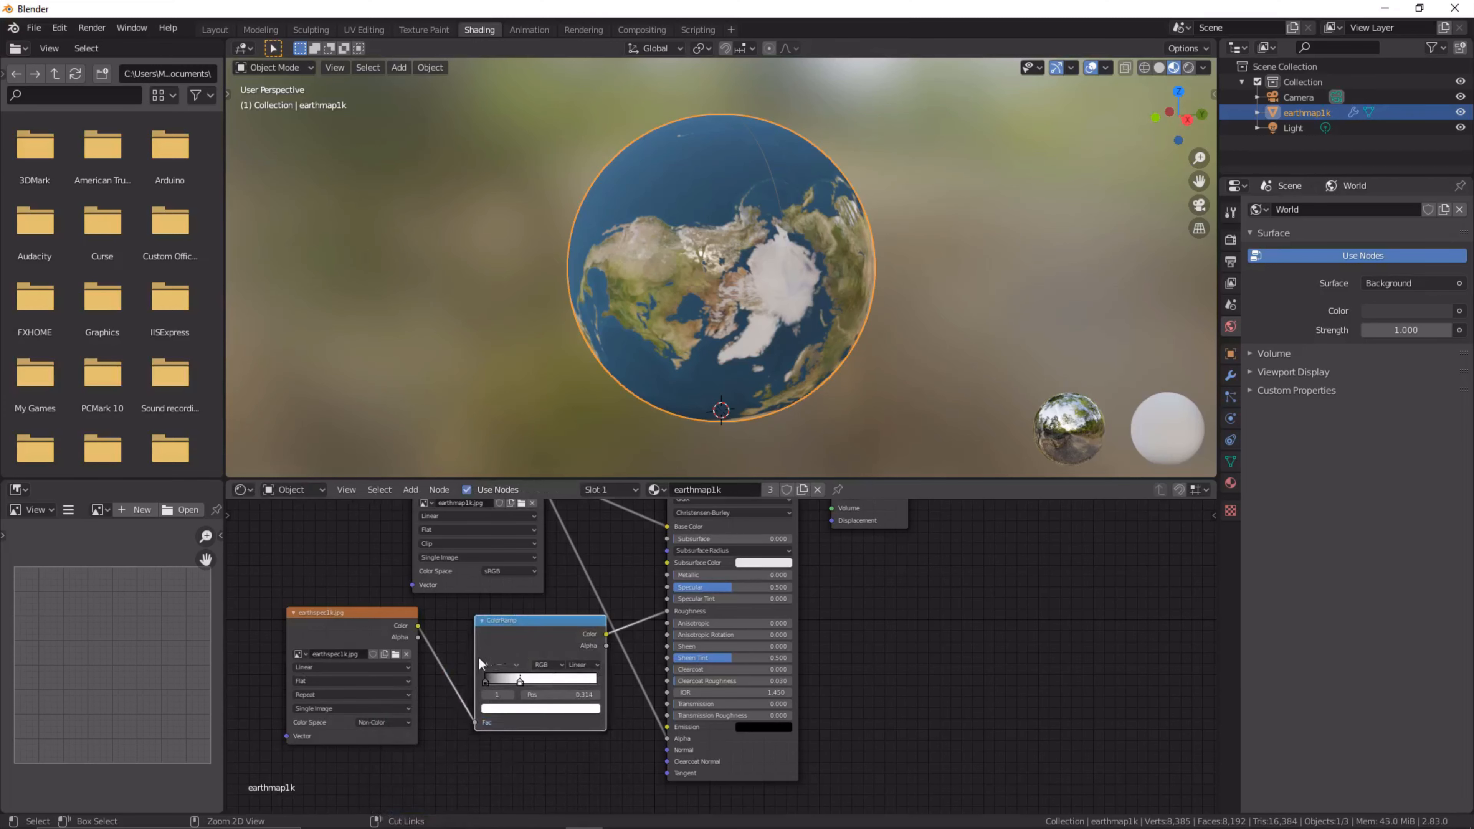
Step: Duplicate the earthspec1k.jpg texture node, place the copy below, and move the original node up to make room
right_click(347, 607)
click(329, 604)
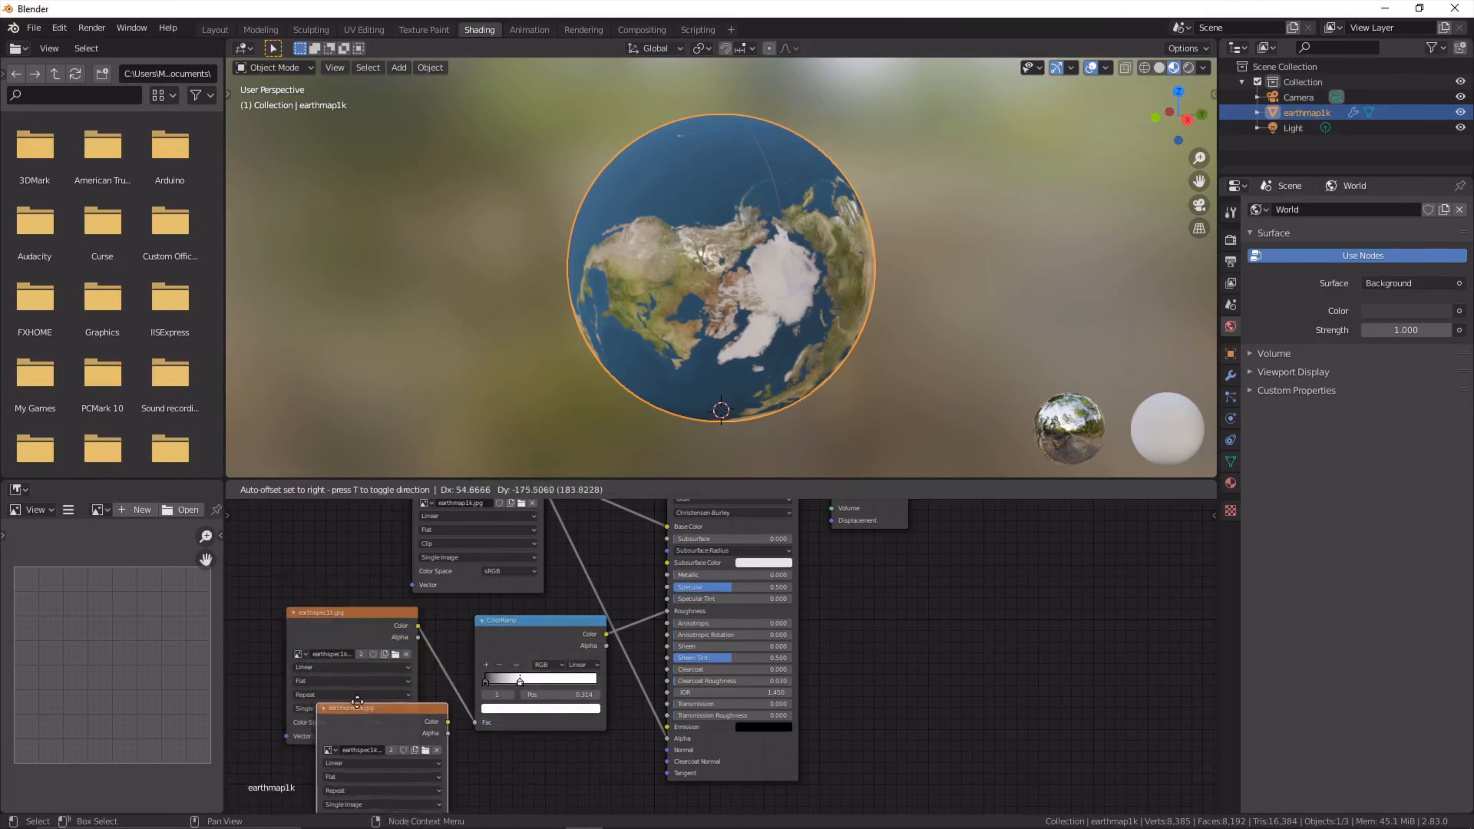
click(340, 758)
drag(353, 608, 329, 554)
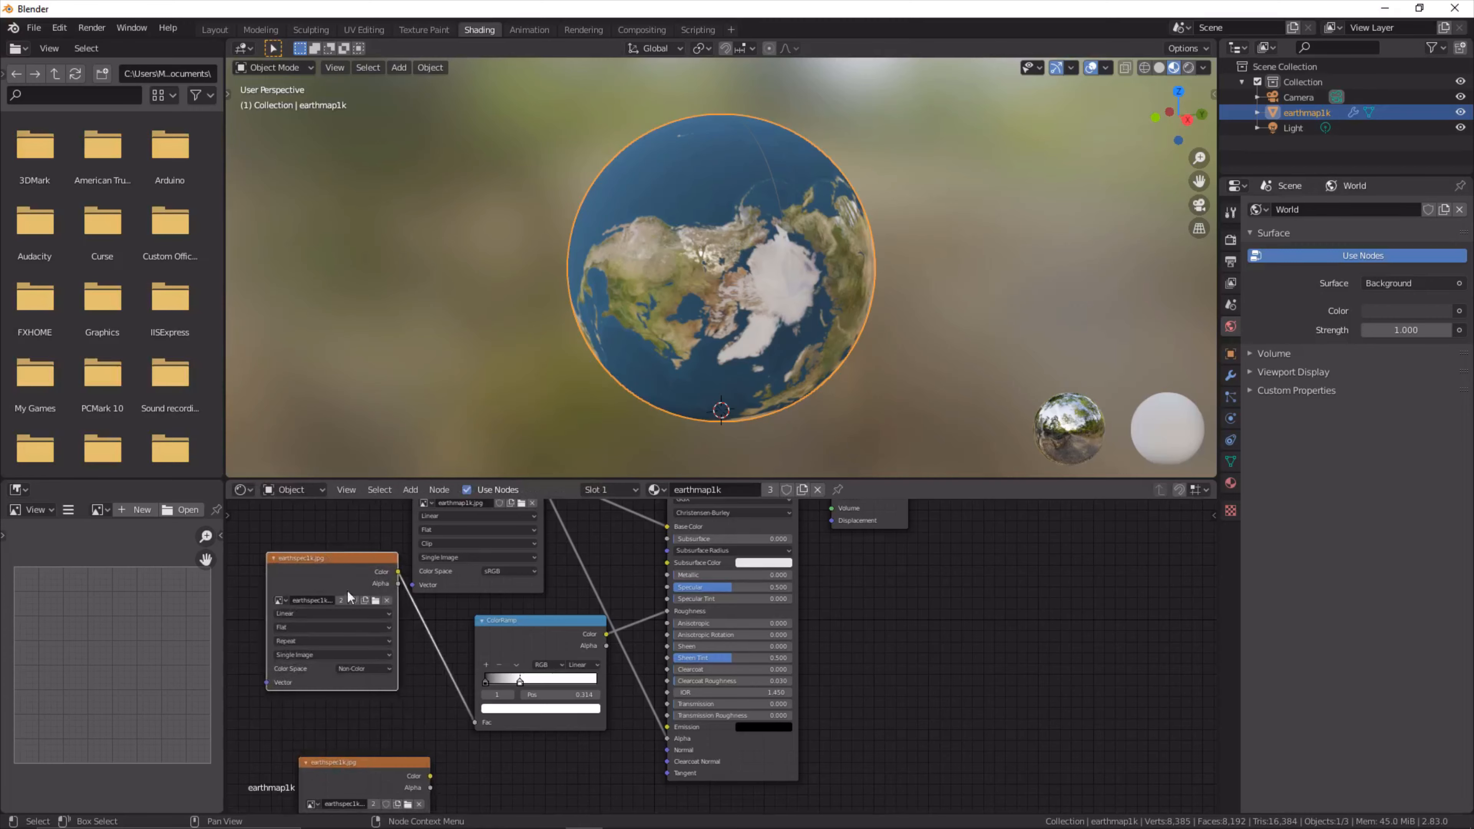
Step: Load earthbump1k.jpg into the duplicated Image Texture node and place the node just below the earthspec1k.jpg node
scroll(412, 788, down, 1)
click(424, 791)
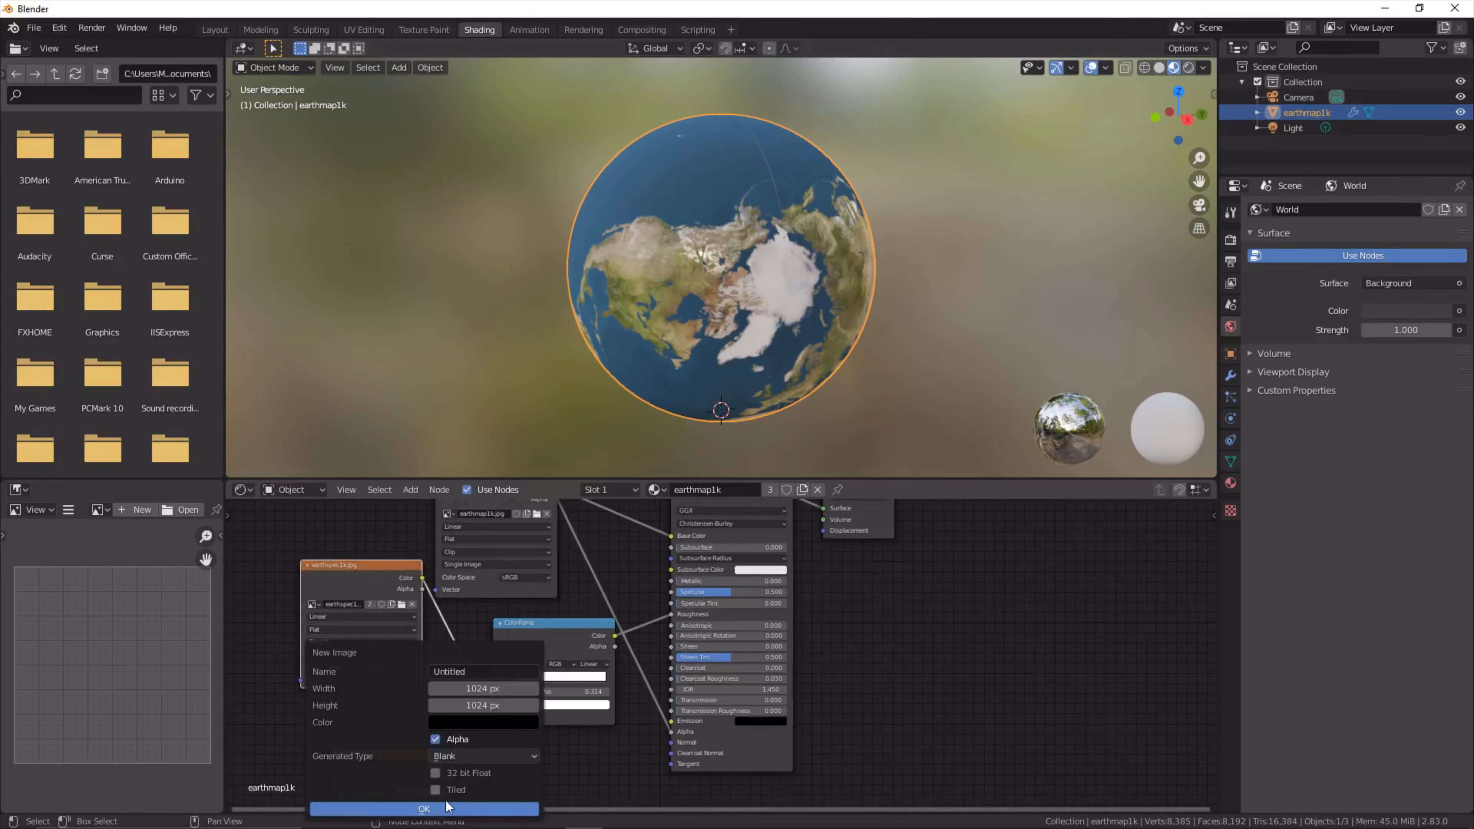
click(425, 809)
click(430, 793)
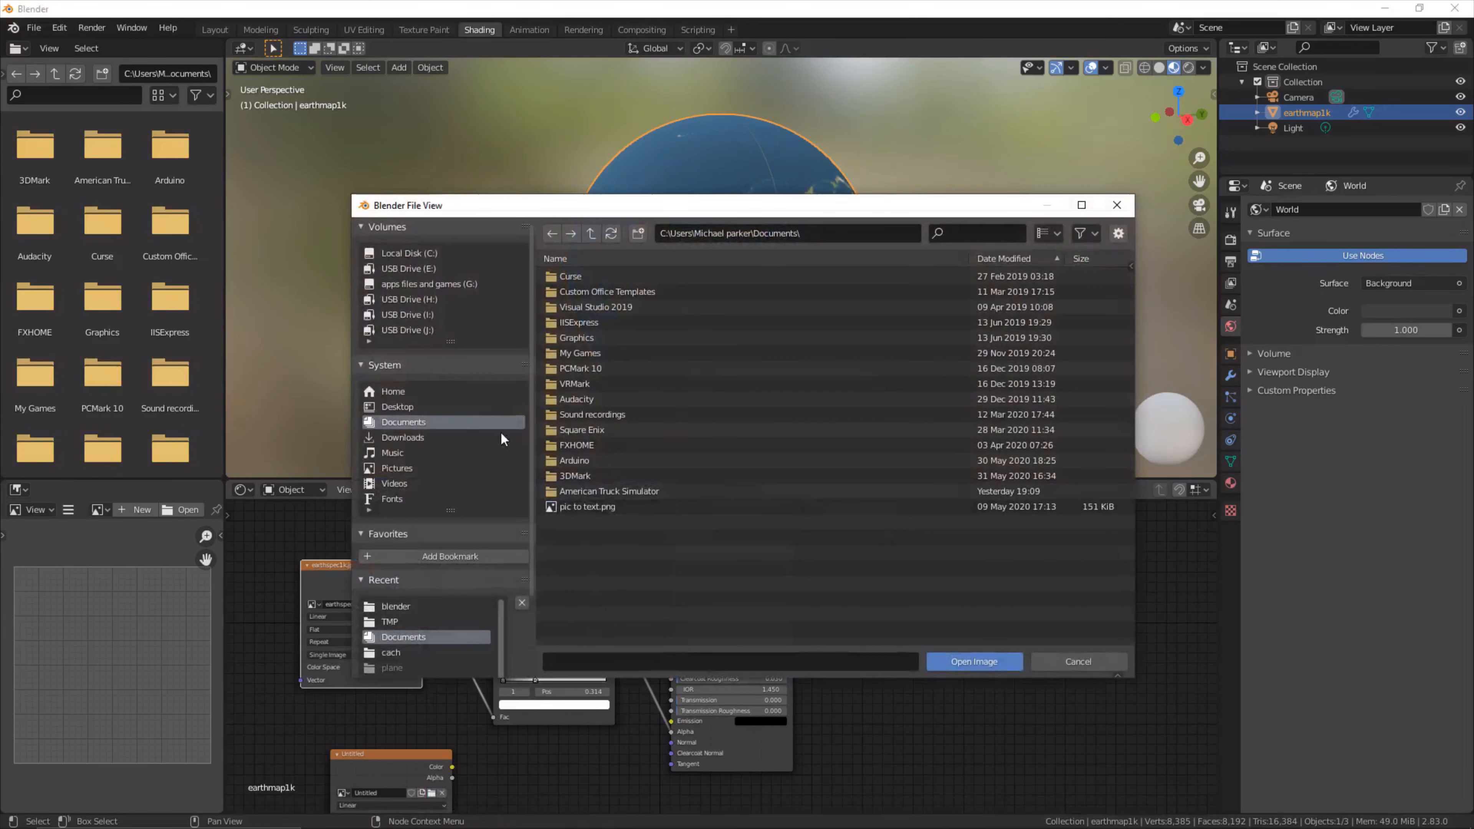
click(431, 608)
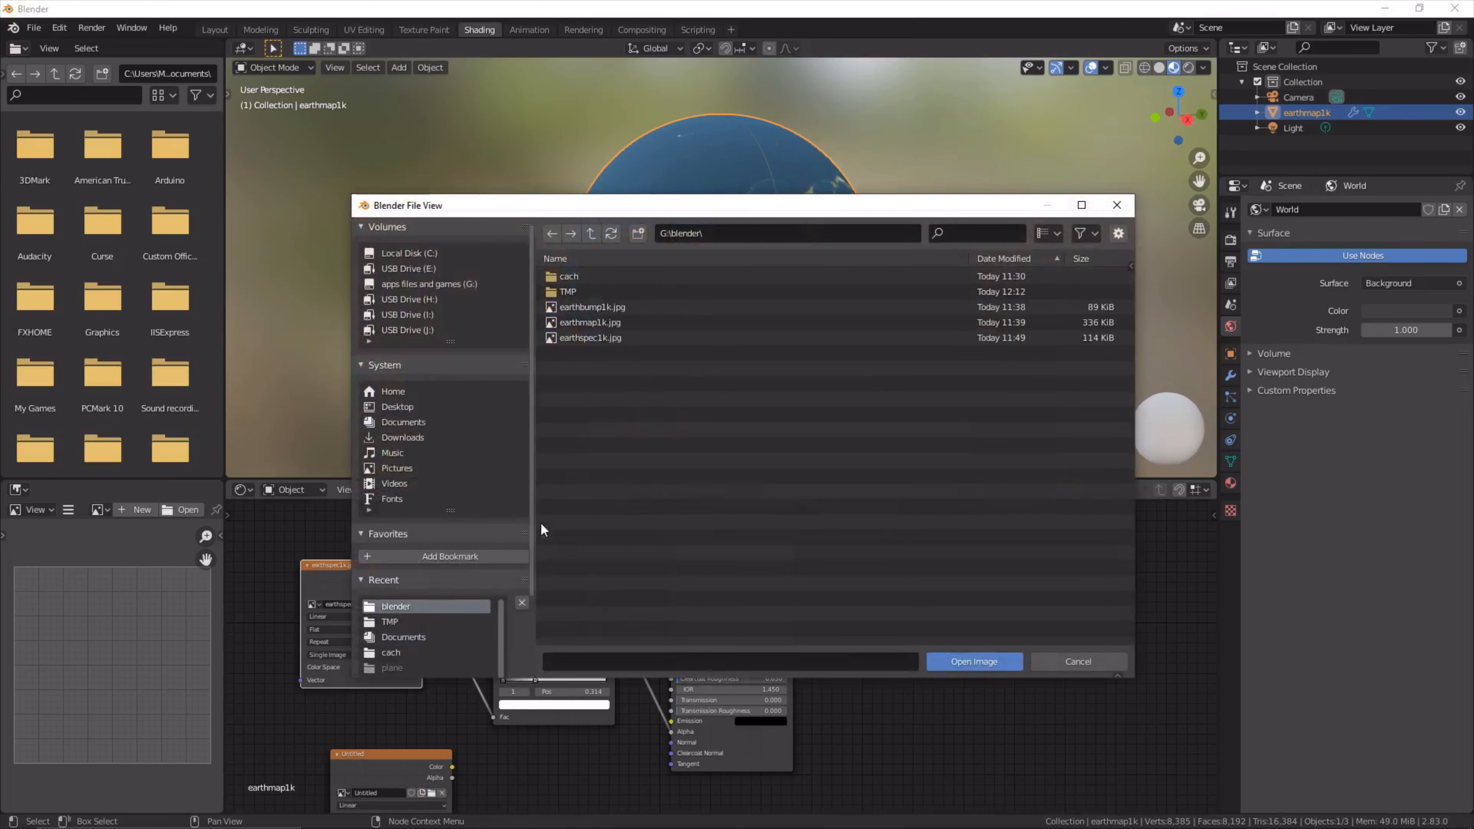
double_click(627, 307)
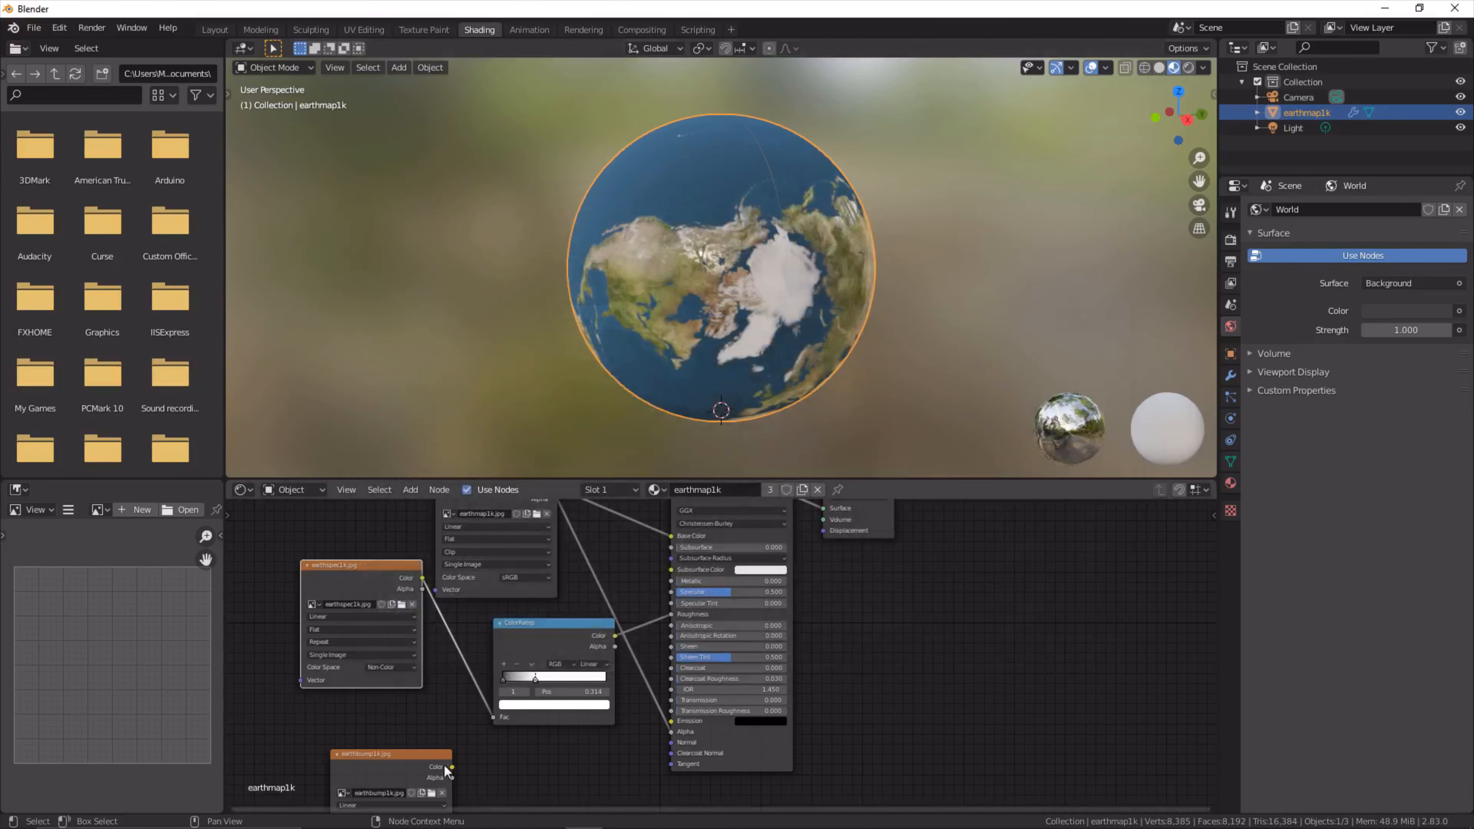
drag(405, 751, 395, 690)
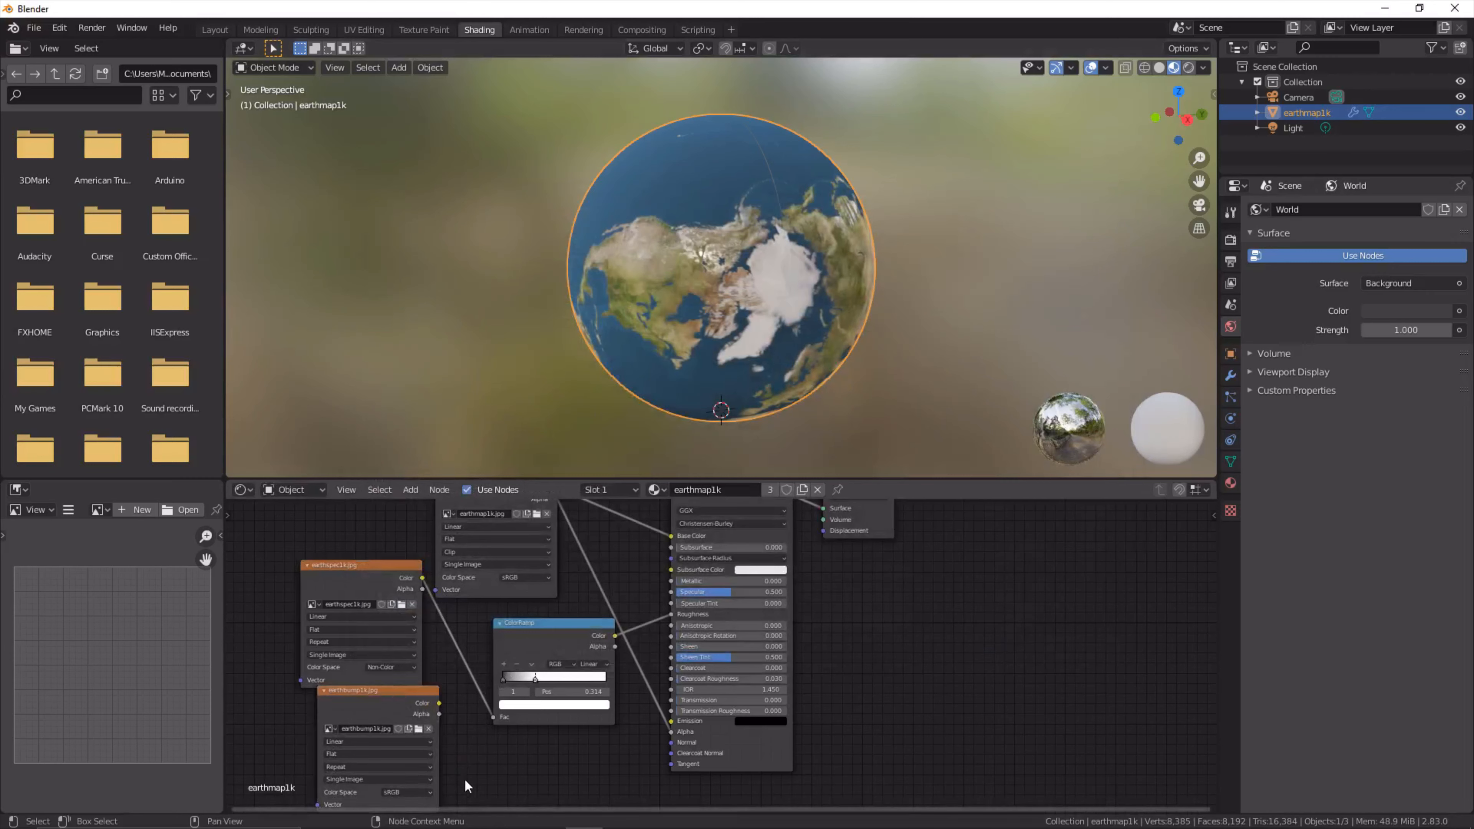
Step: Add a Normal Map node and link the earthbump1k.jpg Color through it to the Principled BSDF's Normal input
key(shift+a)
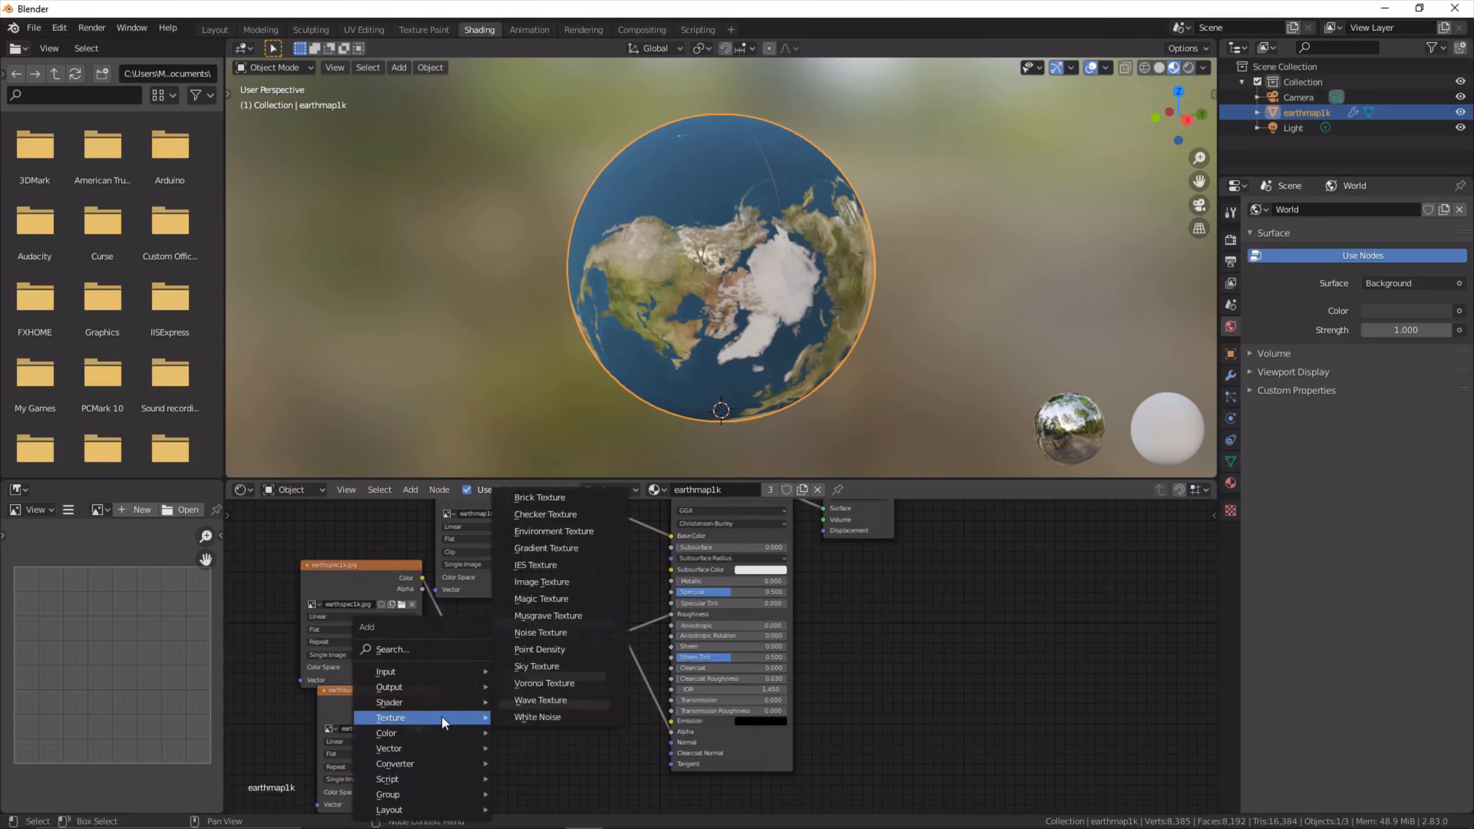
mouse_move(445, 747)
mouse_move(440, 720)
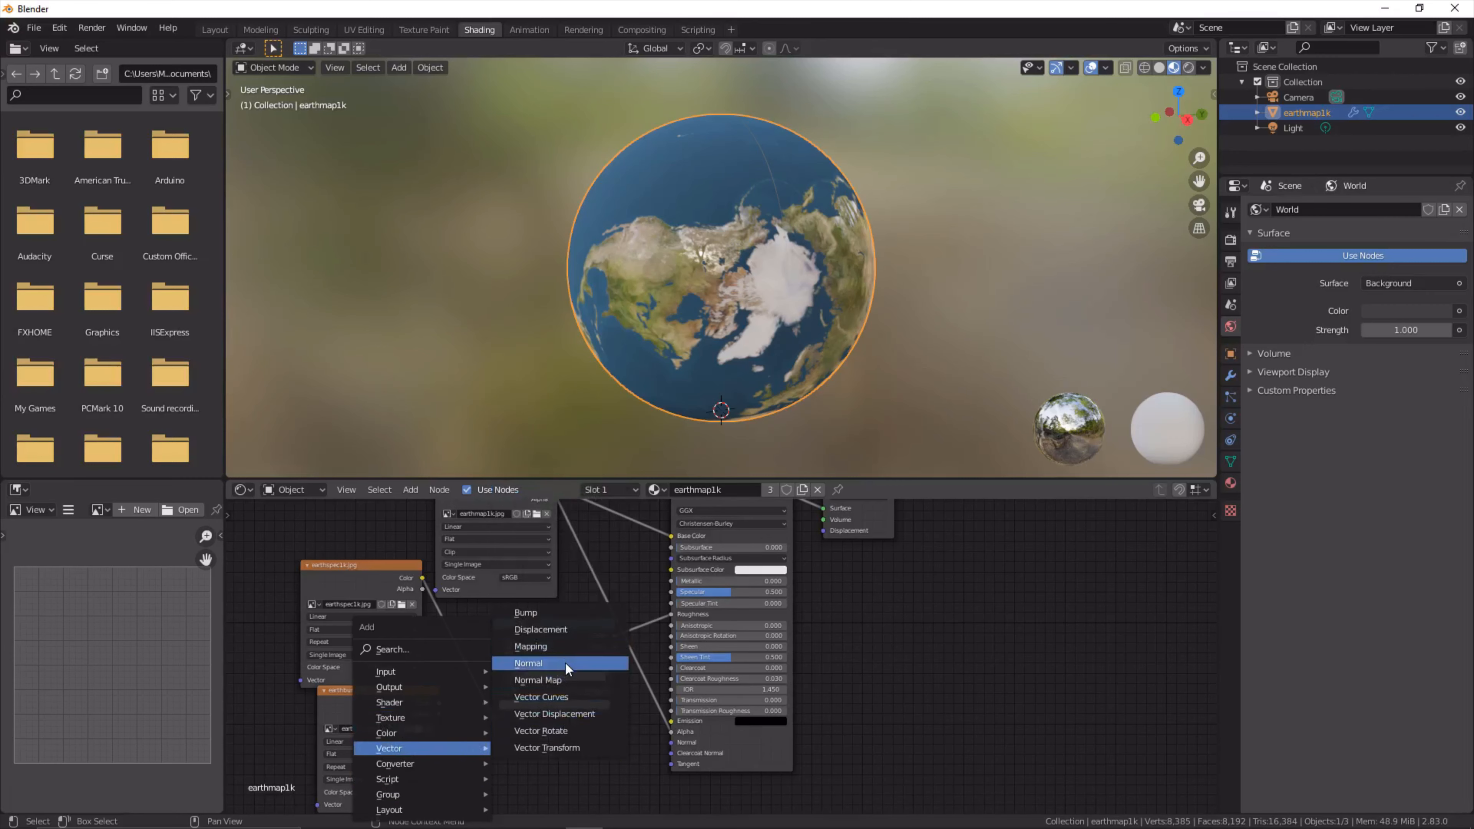
click(571, 680)
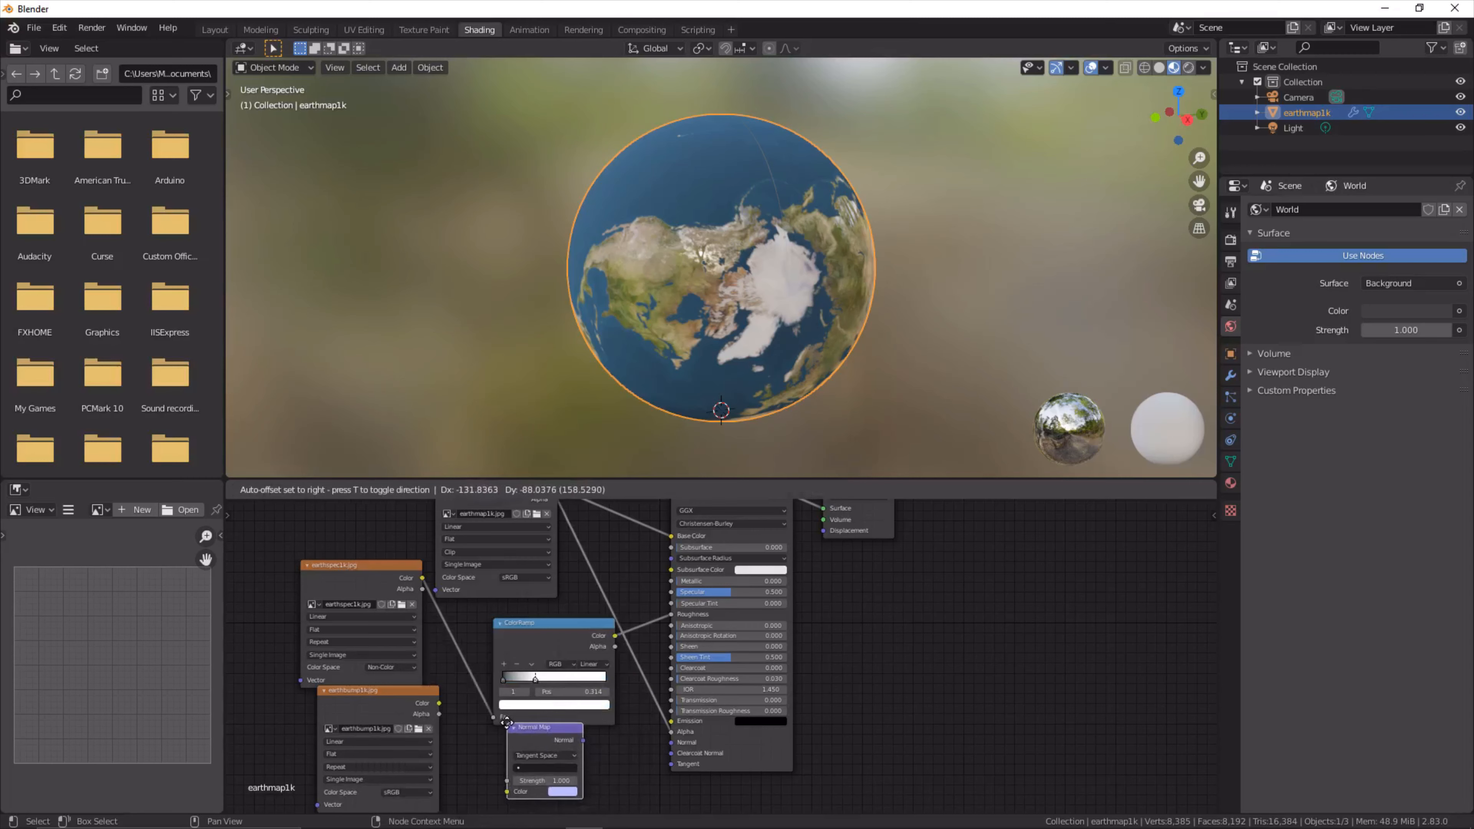
click(545, 749)
drag(446, 698, 457, 731)
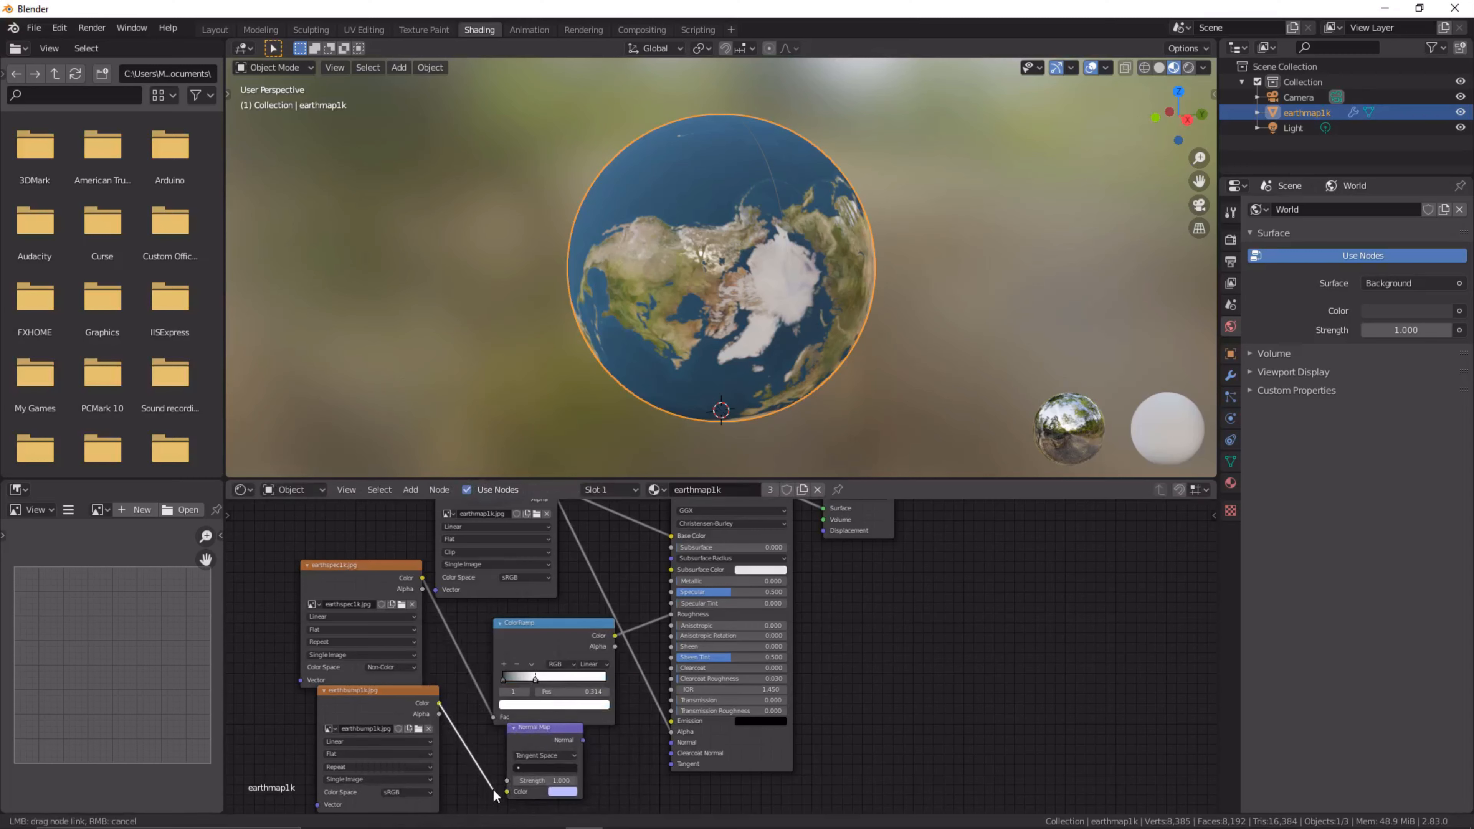
drag(493, 789, 507, 791)
drag(583, 740, 671, 743)
Step: Set the Normal Map node's strength to 0.5
middle_drag(678, 378, 604, 406)
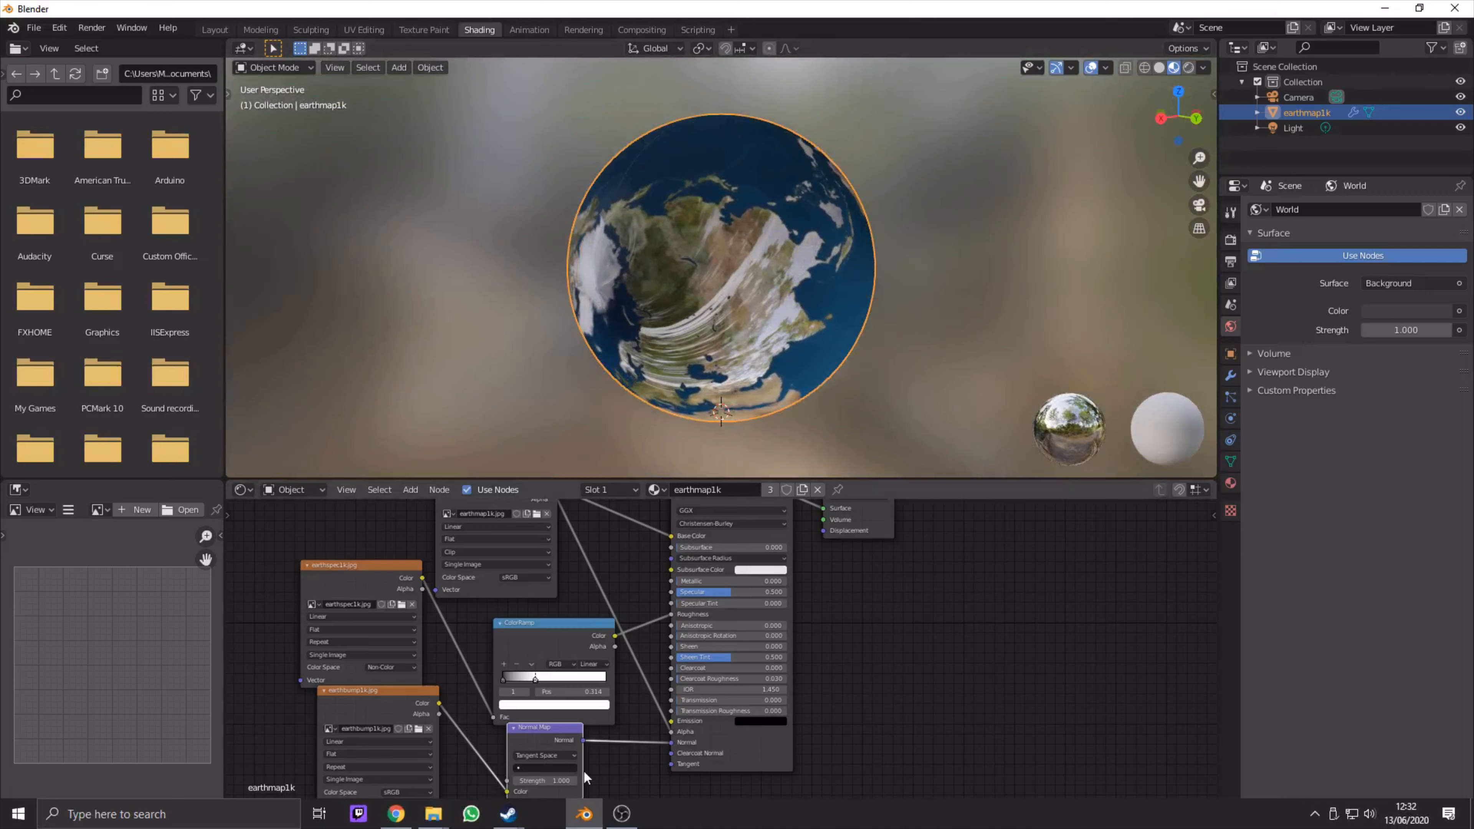
click(566, 781)
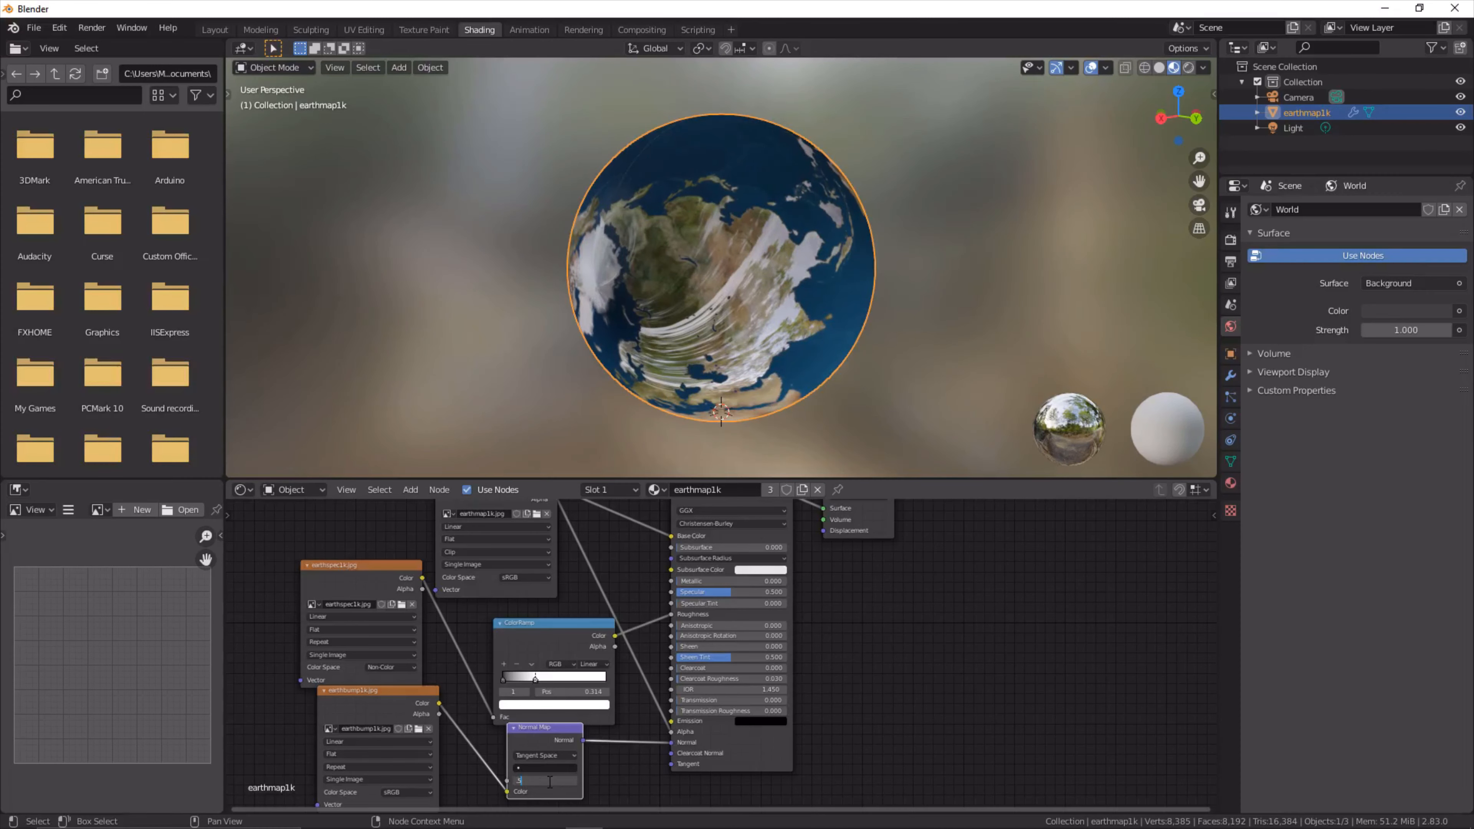
text(.5)
key(Return)
Step: Shift the ColorRamp stops, placing the white stop at about 0.22 and moving the black stop slightly inward
mouse_move(813, 268)
middle_down()
mouse_move(816, 235)
mouse_move(874, 215)
mouse_move(580, 509)
middle_up()
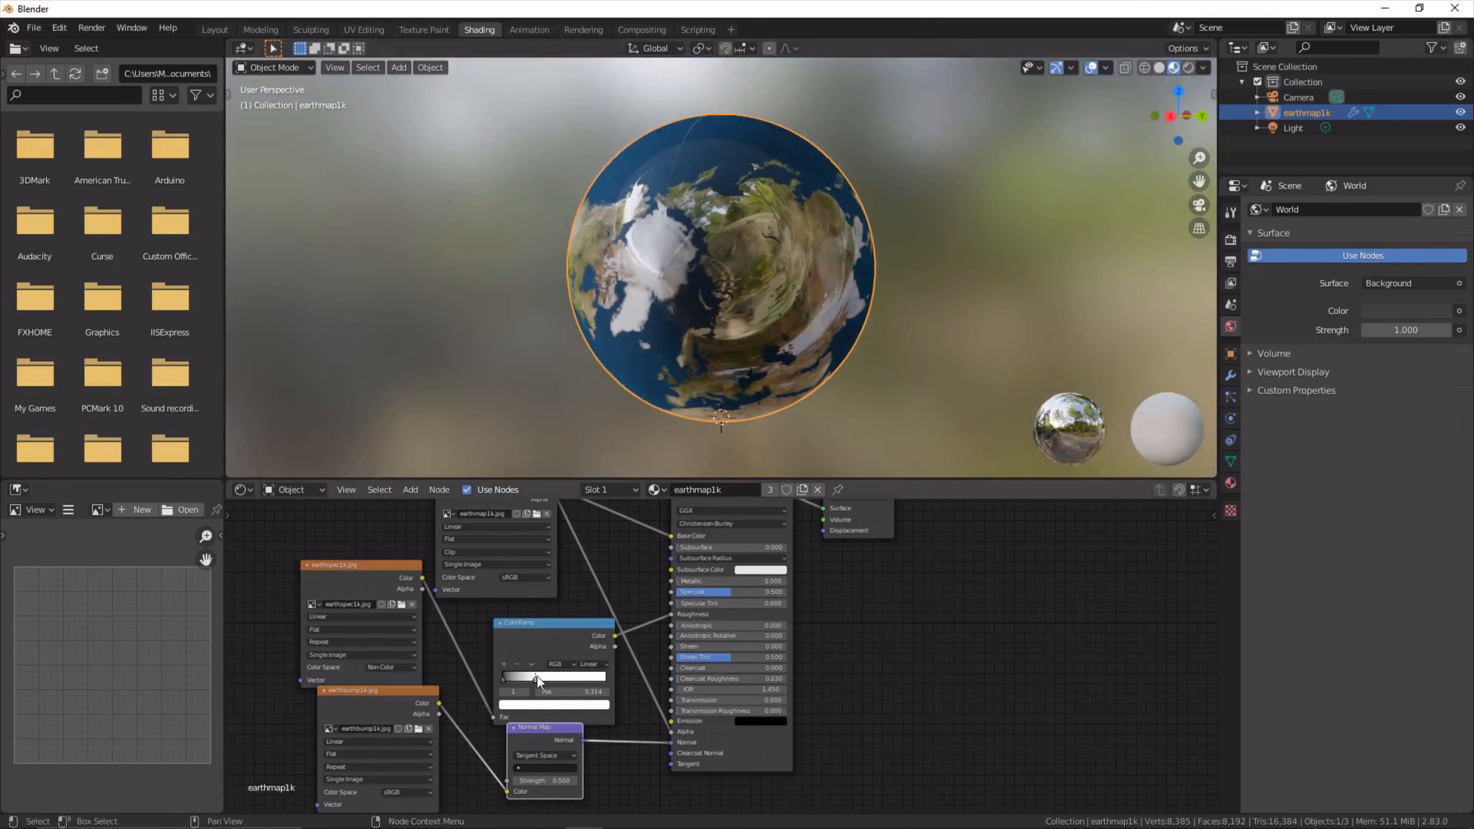
drag(501, 678, 520, 682)
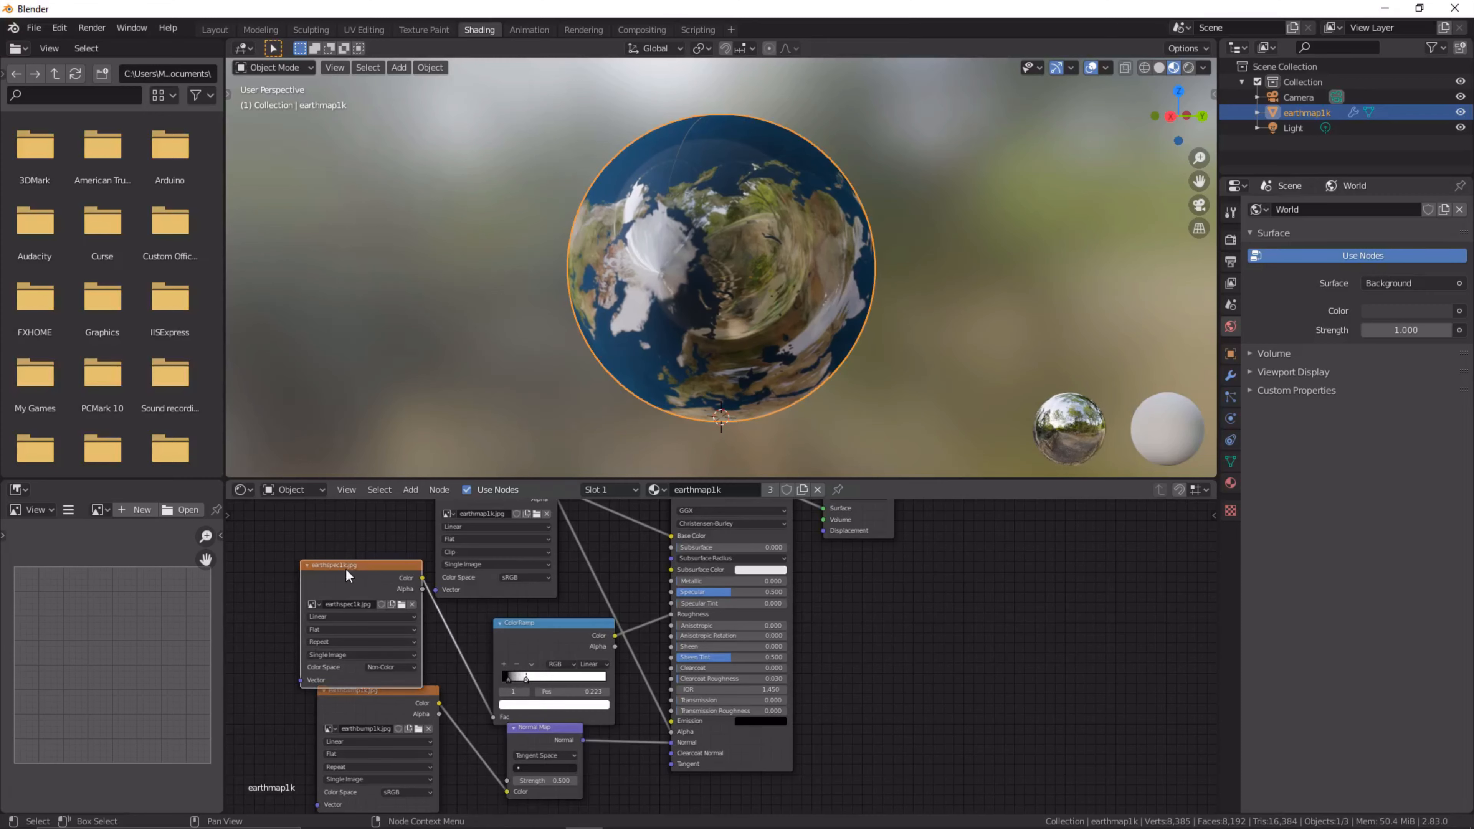
Step: Move the earthspec1k.jpg node clear of the earthbump1k.jpg node and set the earthbump1k.jpg color space to Non-Color
drag(346, 568, 322, 549)
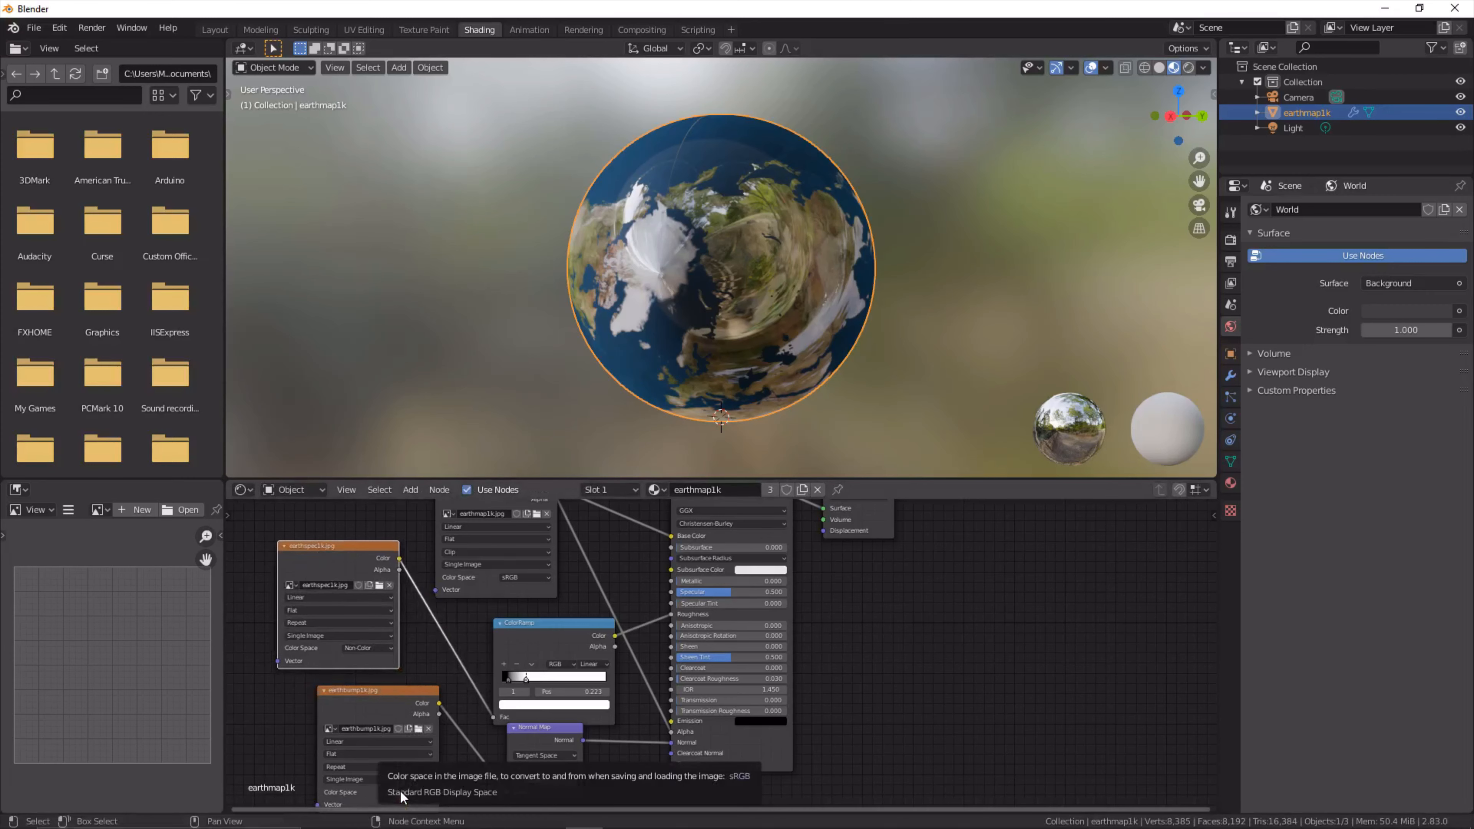
click(418, 793)
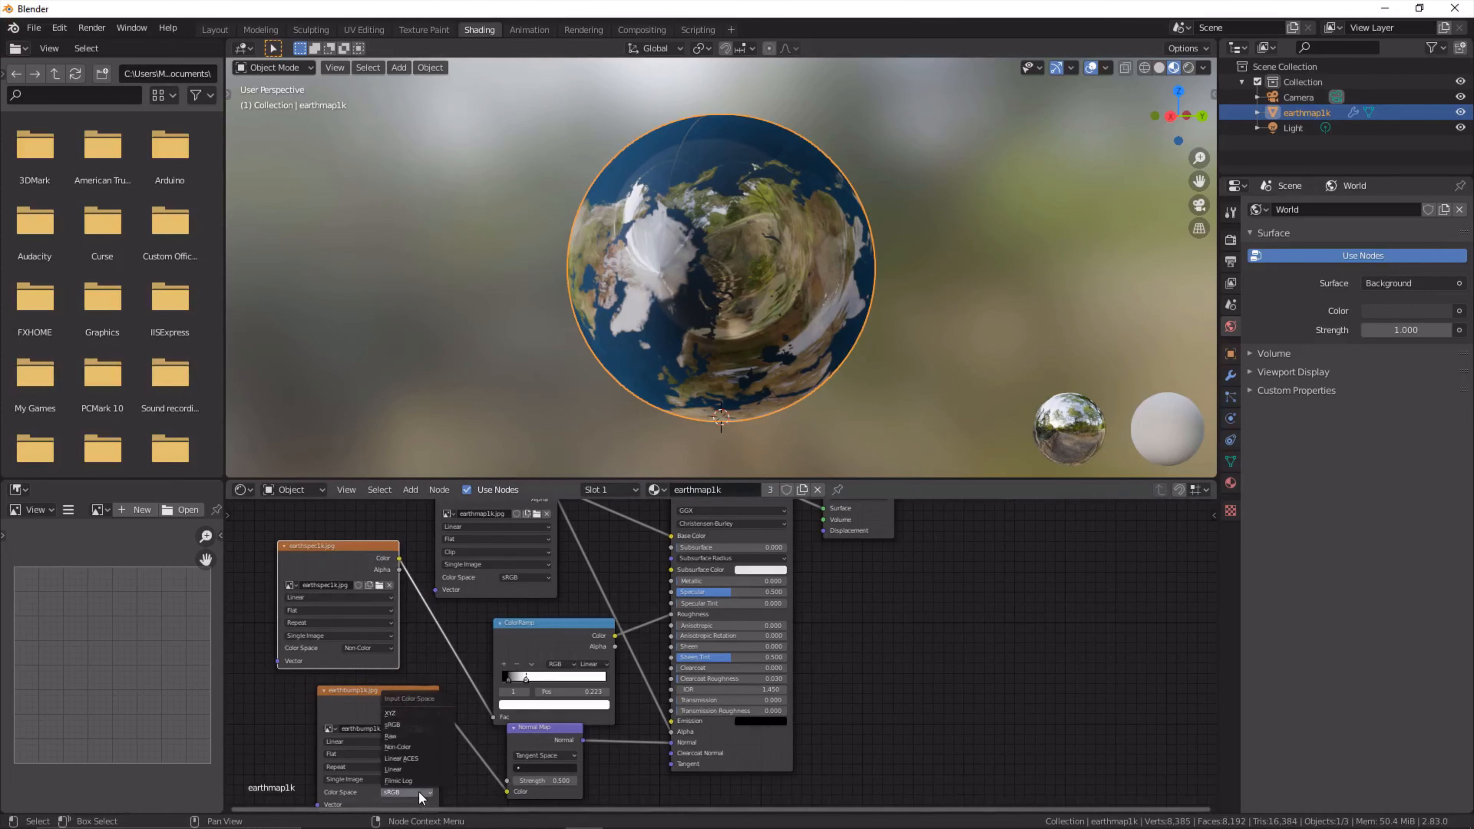
click(418, 746)
middle_drag(693, 306, 484, 247)
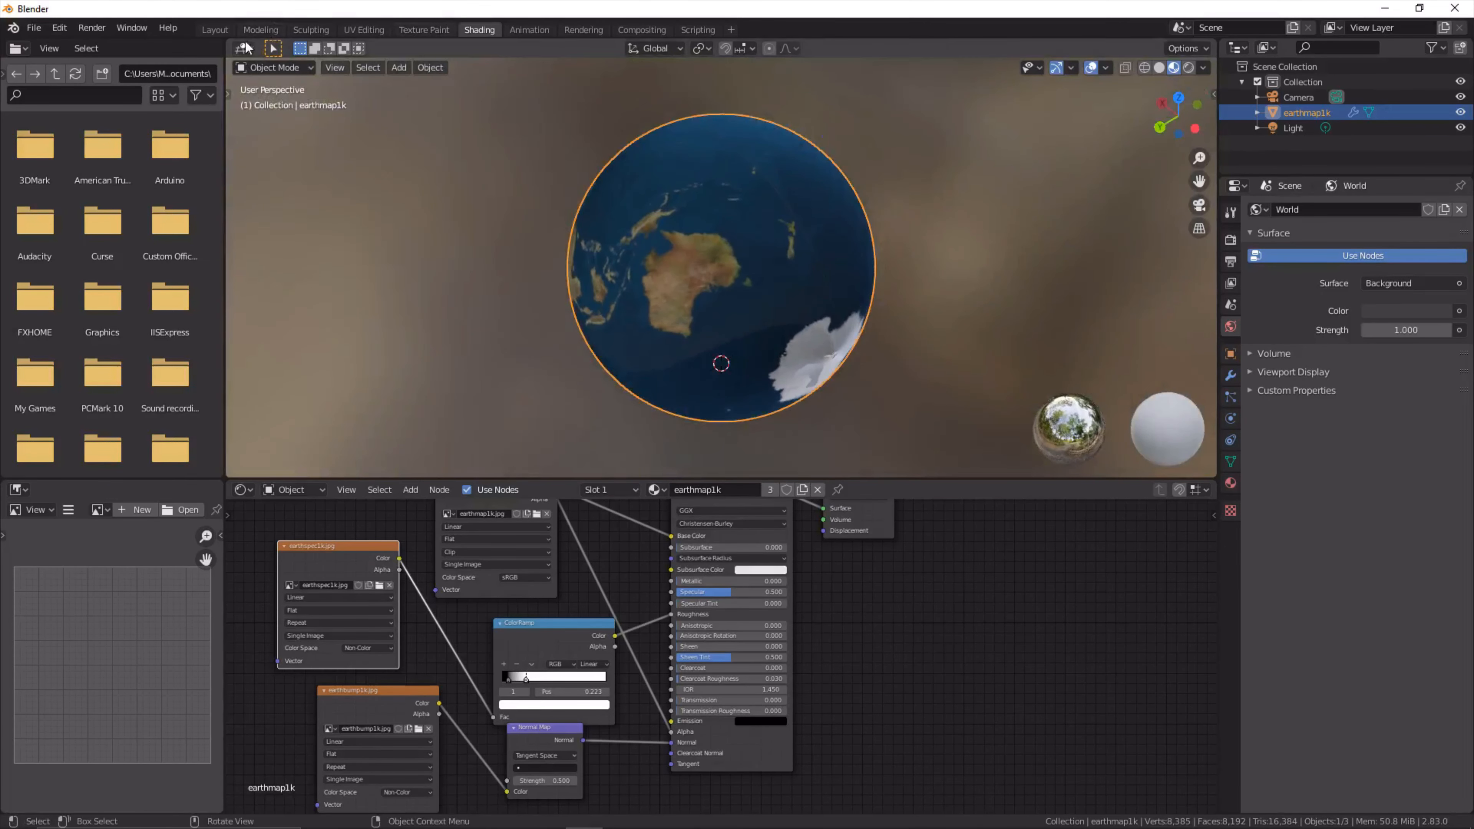
Step: Switch to the Layout workspace and show the viewport in Rendered shading
click(223, 30)
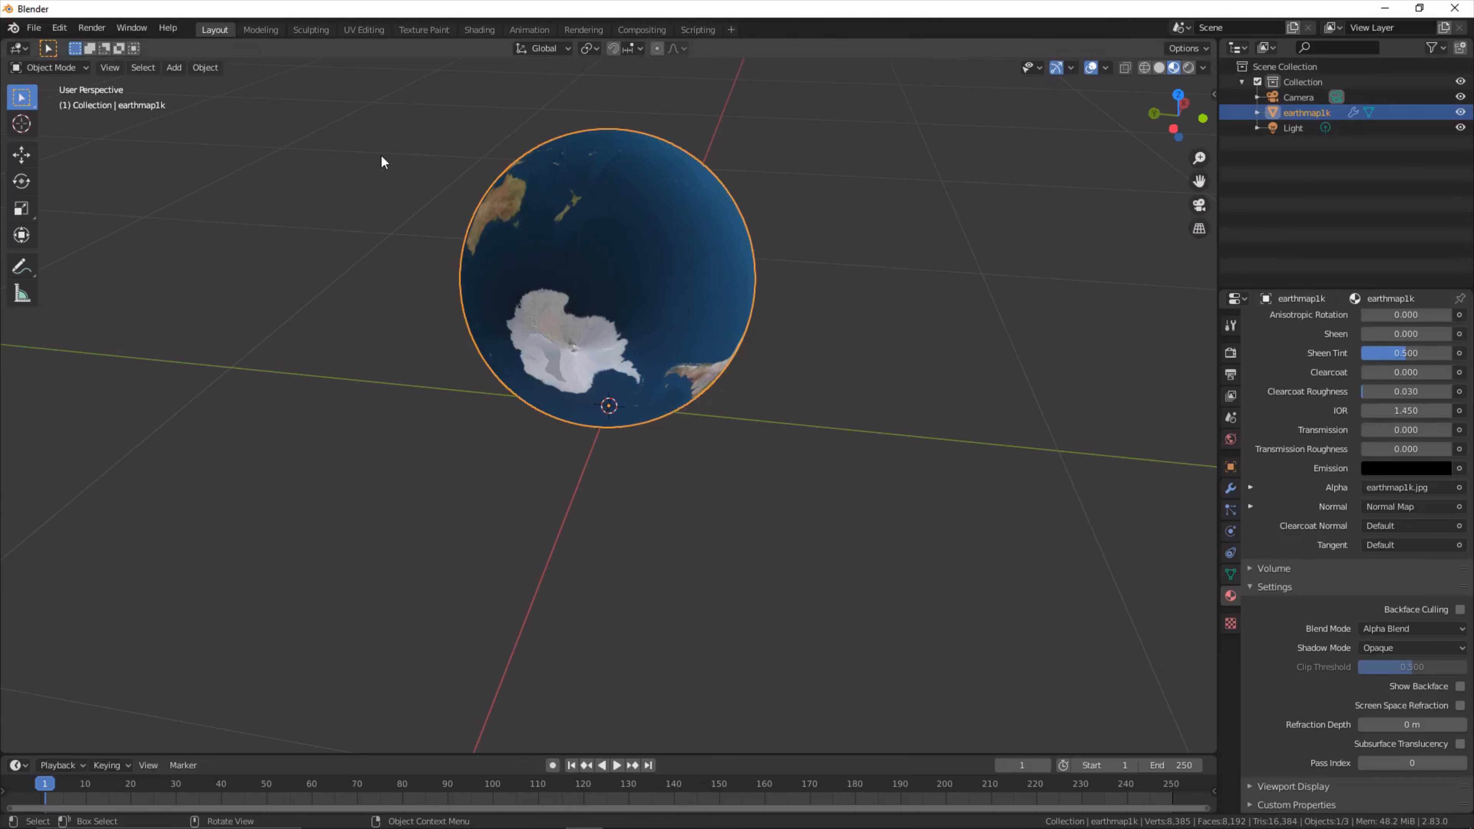
click(1187, 70)
mouse_move(701, 283)
middle_down()
mouse_move(645, 313)
mouse_move(722, 280)
mouse_move(812, 273)
middle_up()
Step: Change the scene's light to a Sun light and set its angle to 0°
click(1318, 125)
middle_drag(936, 269, 890, 271)
scroll(900, 257, down, 10)
scroll(977, 293, up, 13)
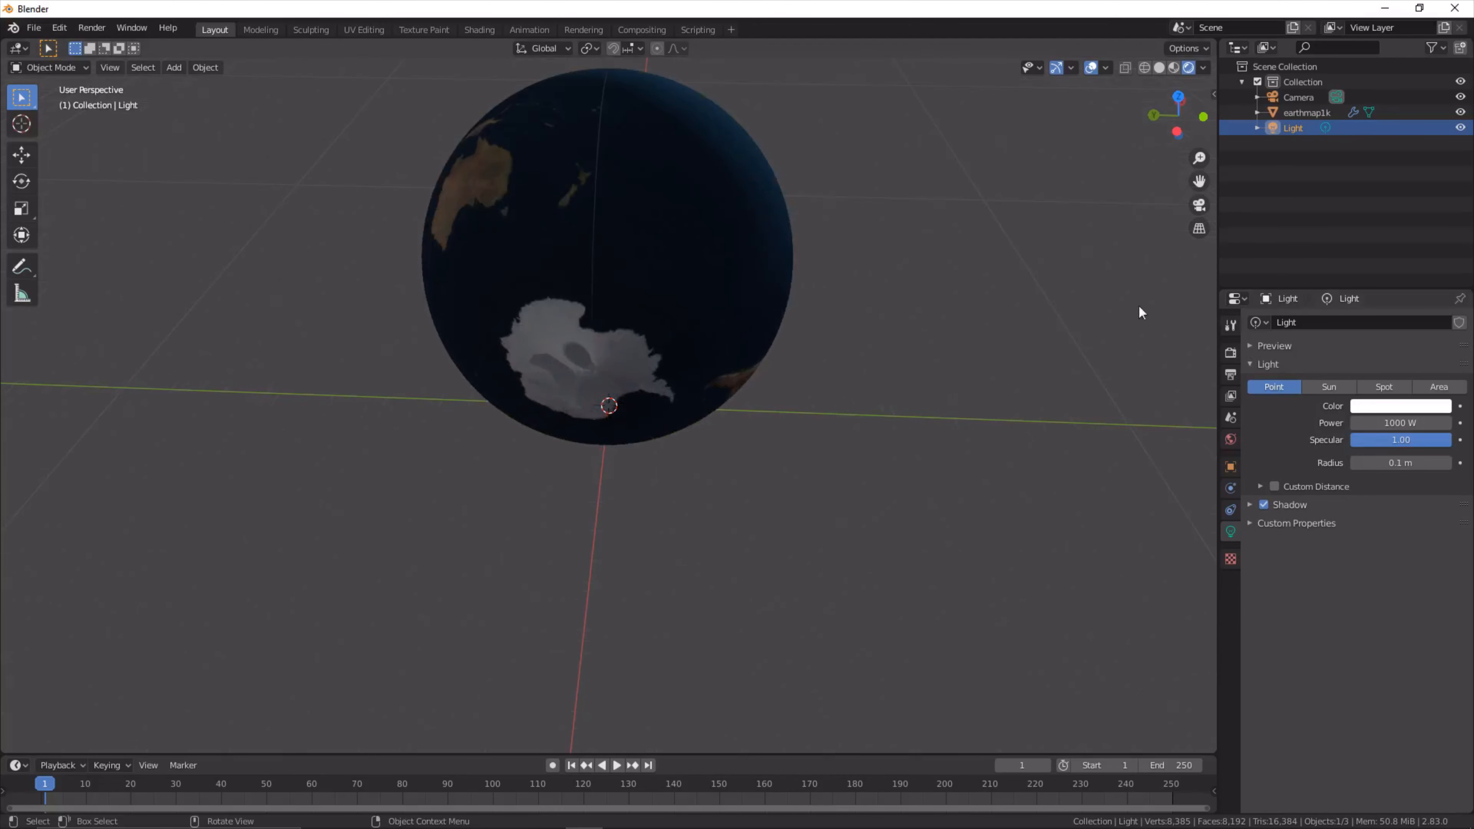
scroll(1140, 307, down, 4)
click(1329, 387)
scroll(987, 428, down, 3)
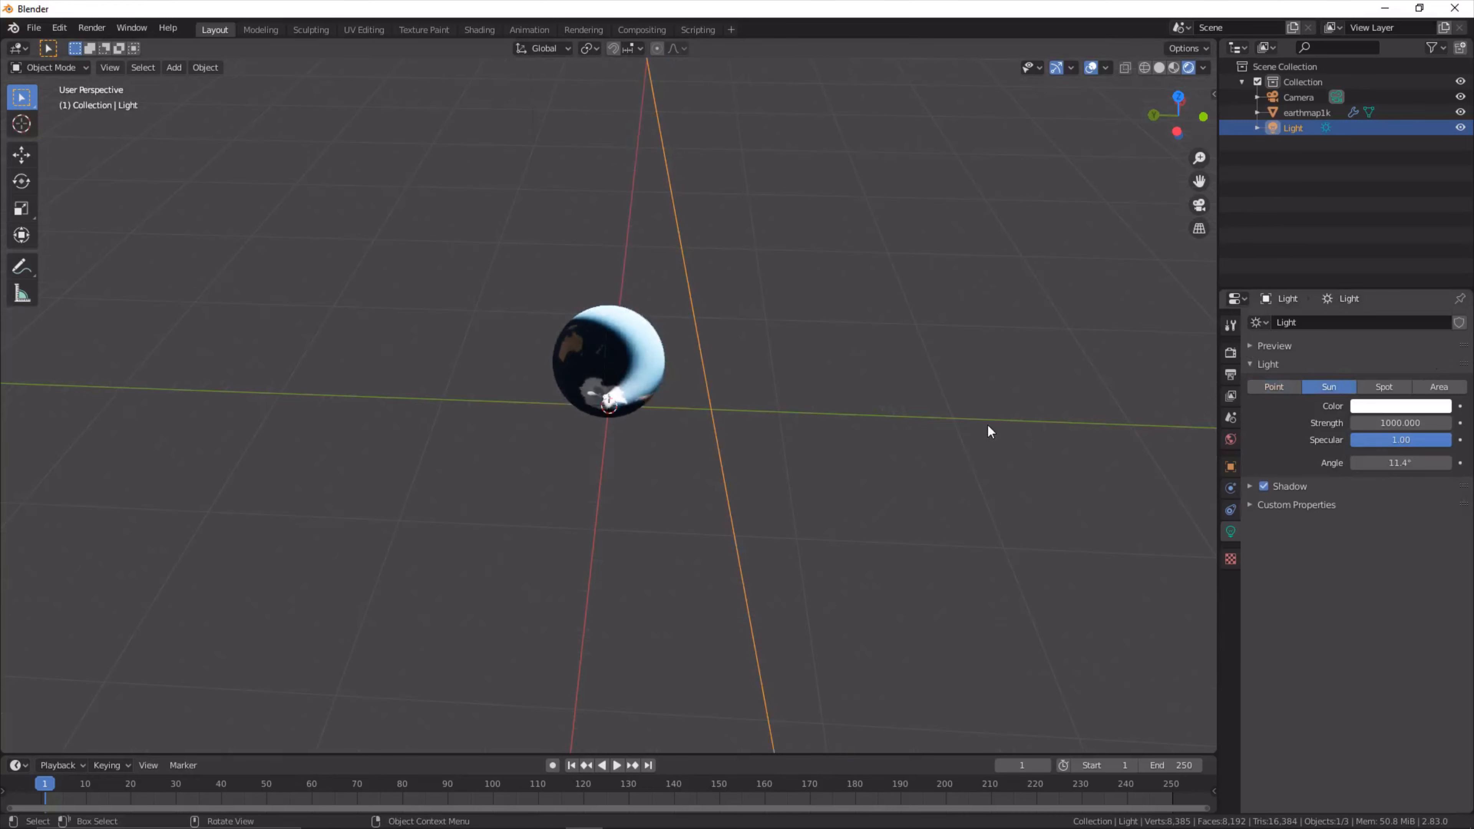
scroll(987, 429, up, 2)
scroll(987, 428, down, 8)
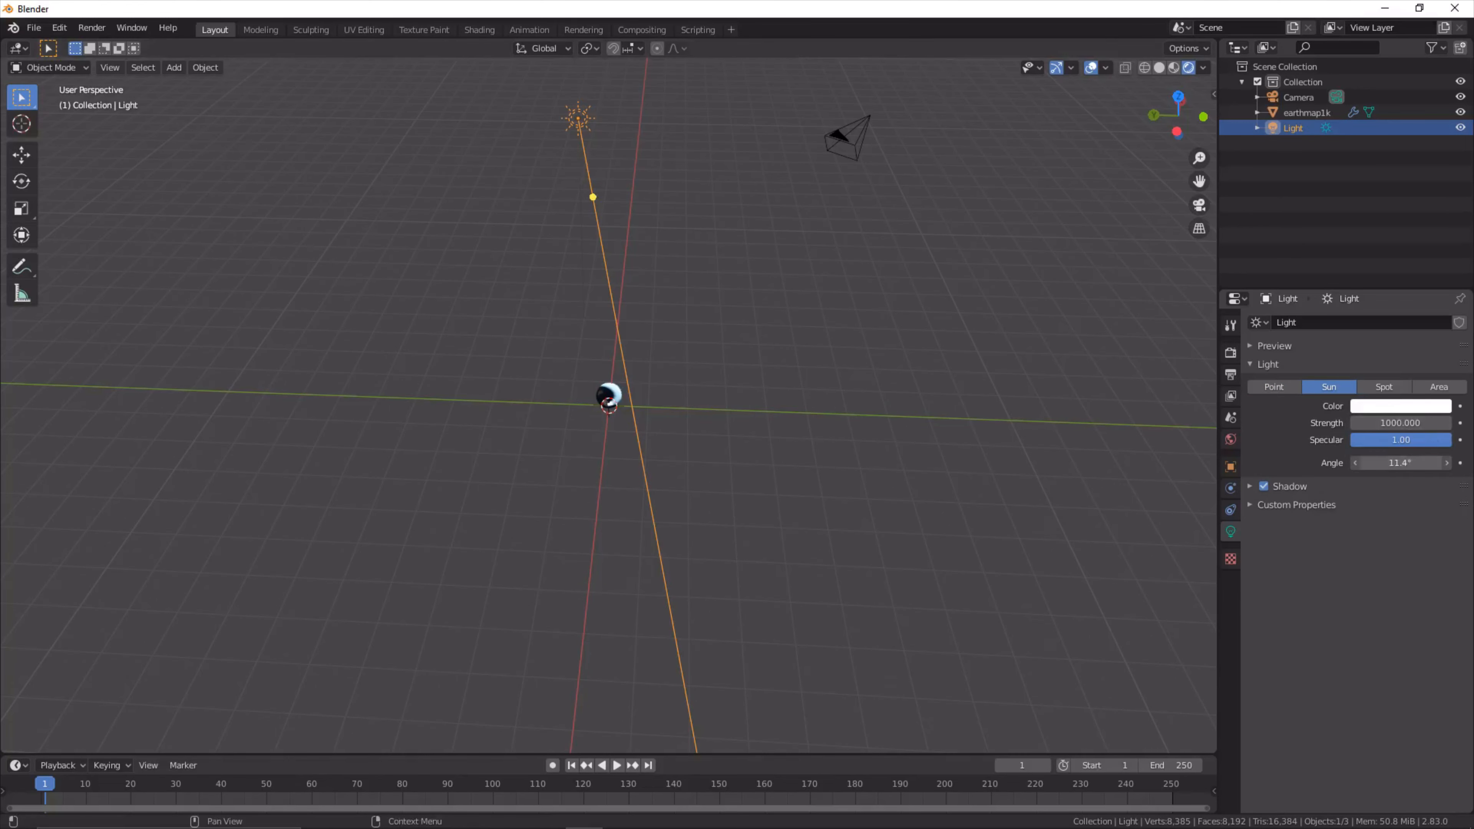
key(Return)
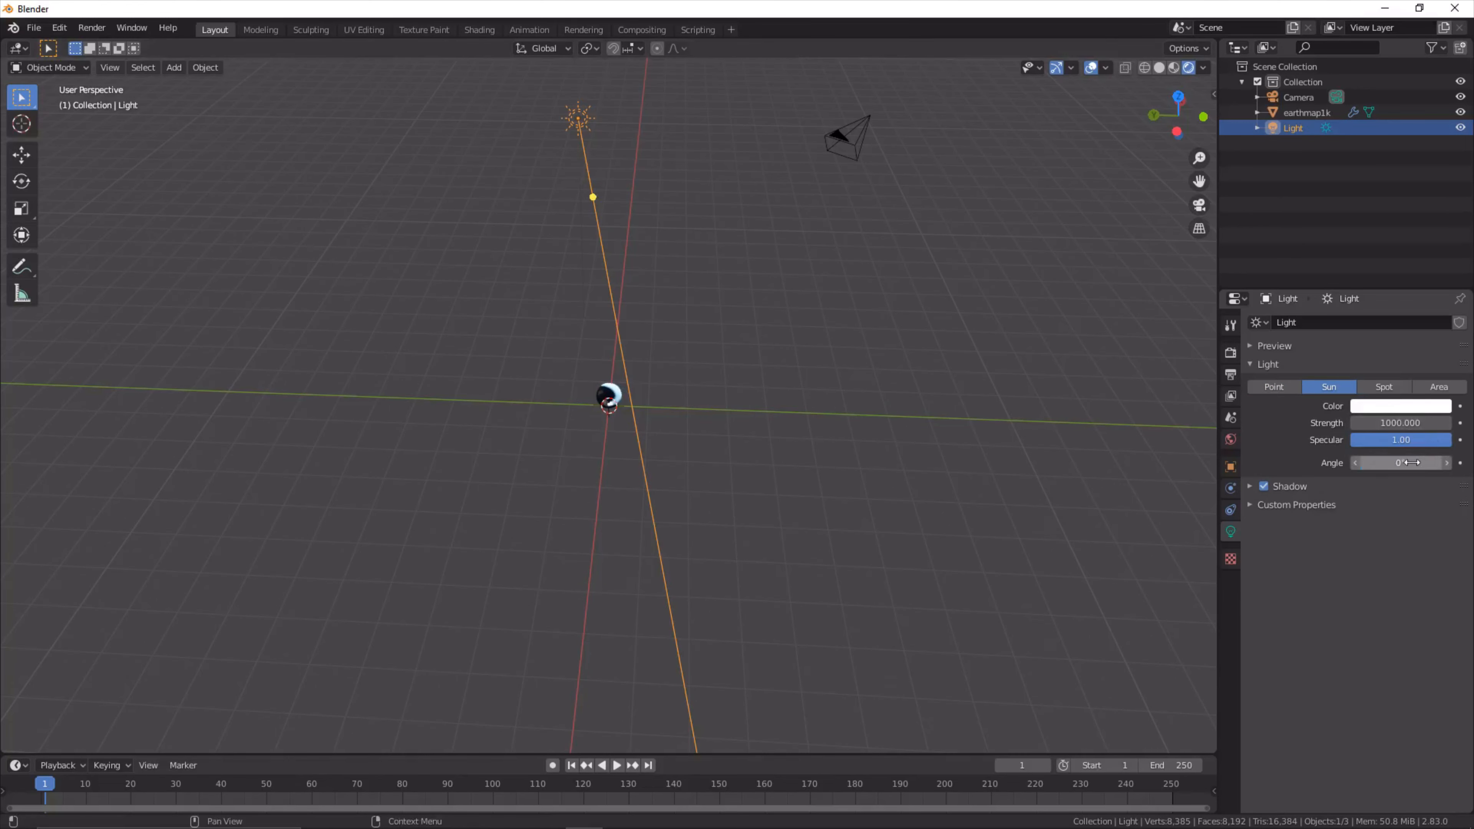
Step: Set the Sun light's strength to 0.5
click(1388, 425)
text(.5)
key(Return)
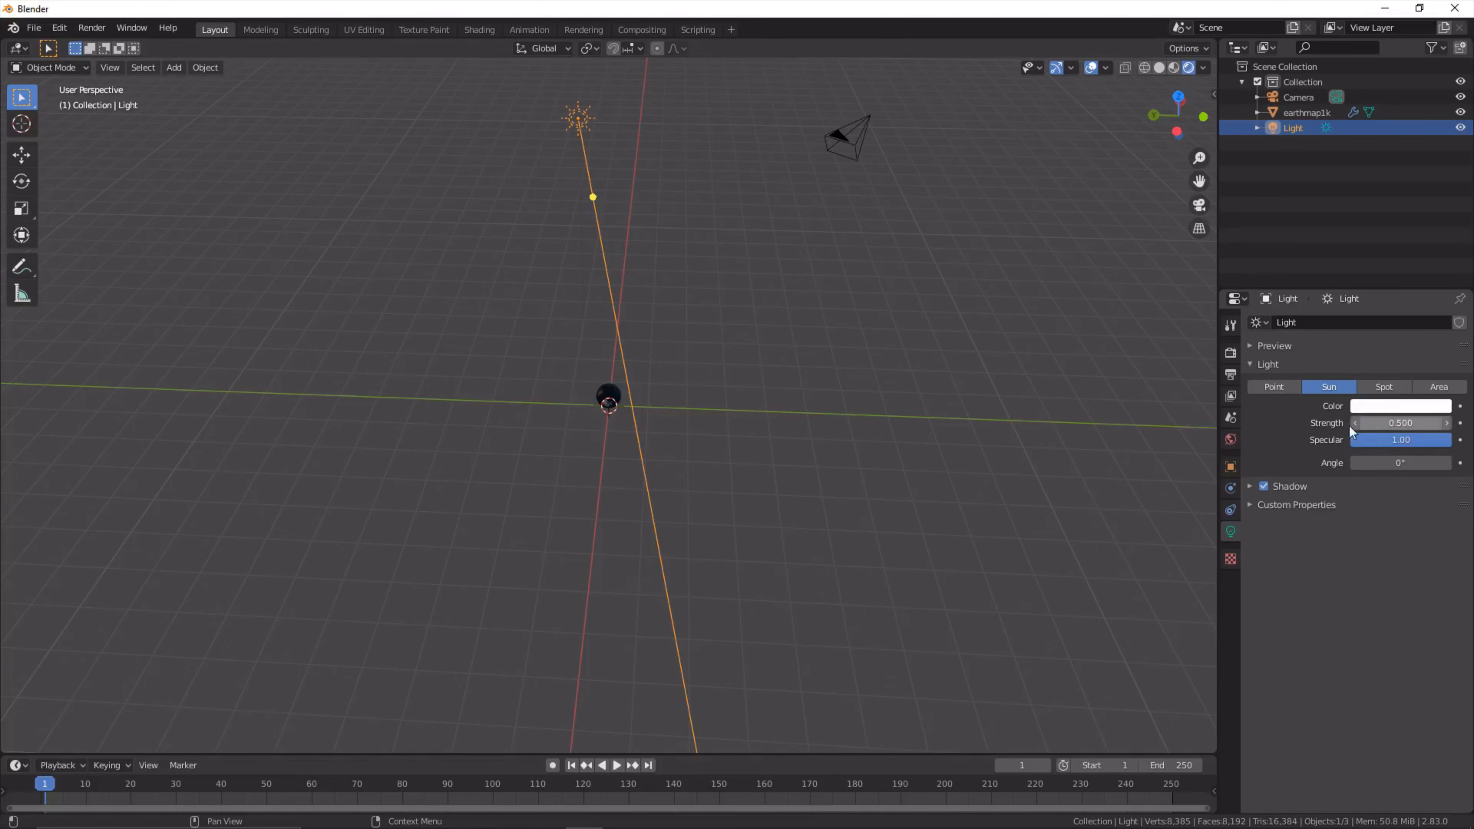
scroll(833, 372, up, 10)
middle_drag(833, 372, 713, 423)
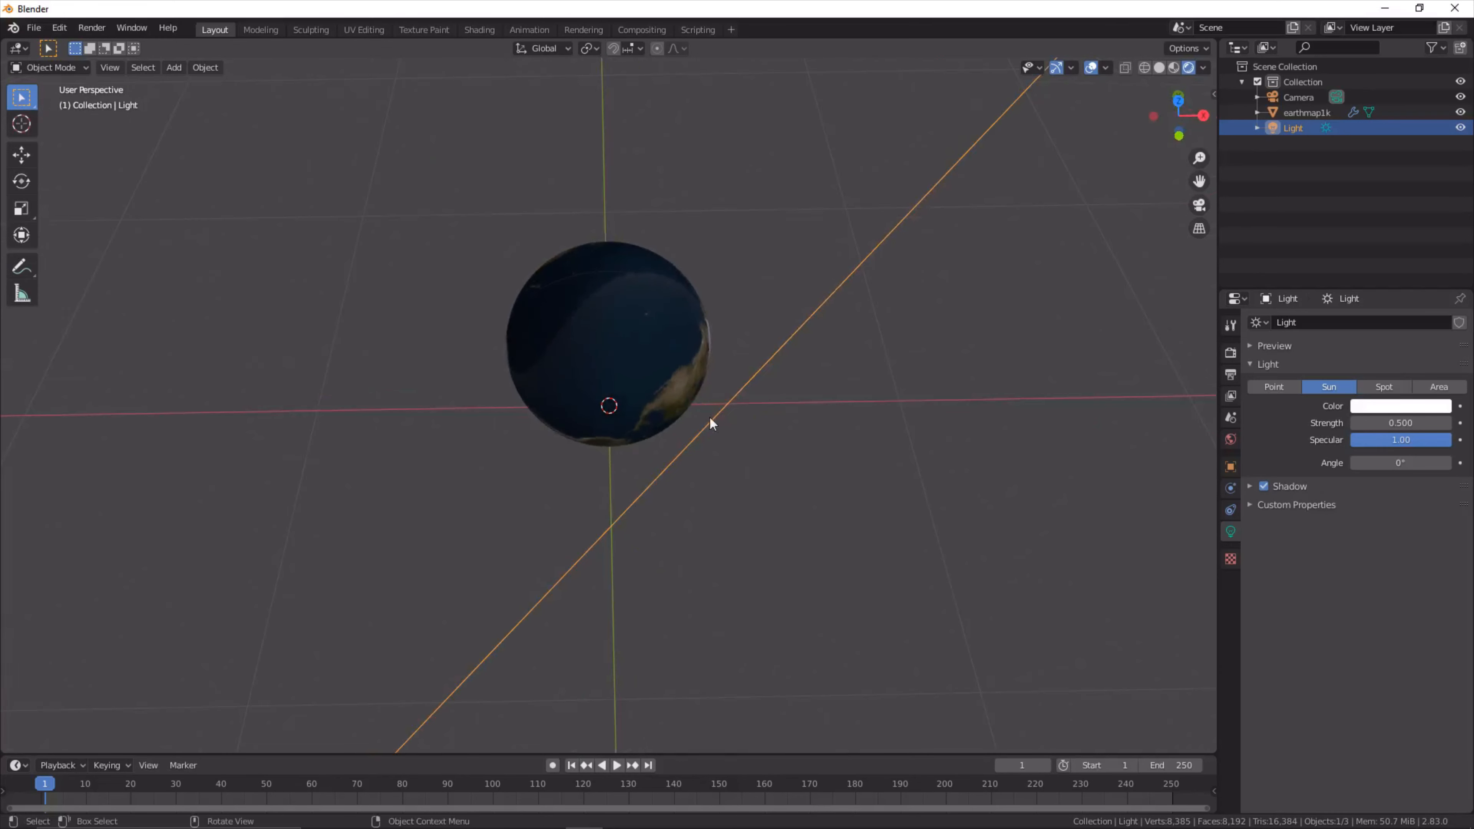
Step: Set the Sun light's strength to 0.8
click(1436, 423)
text(0.87)
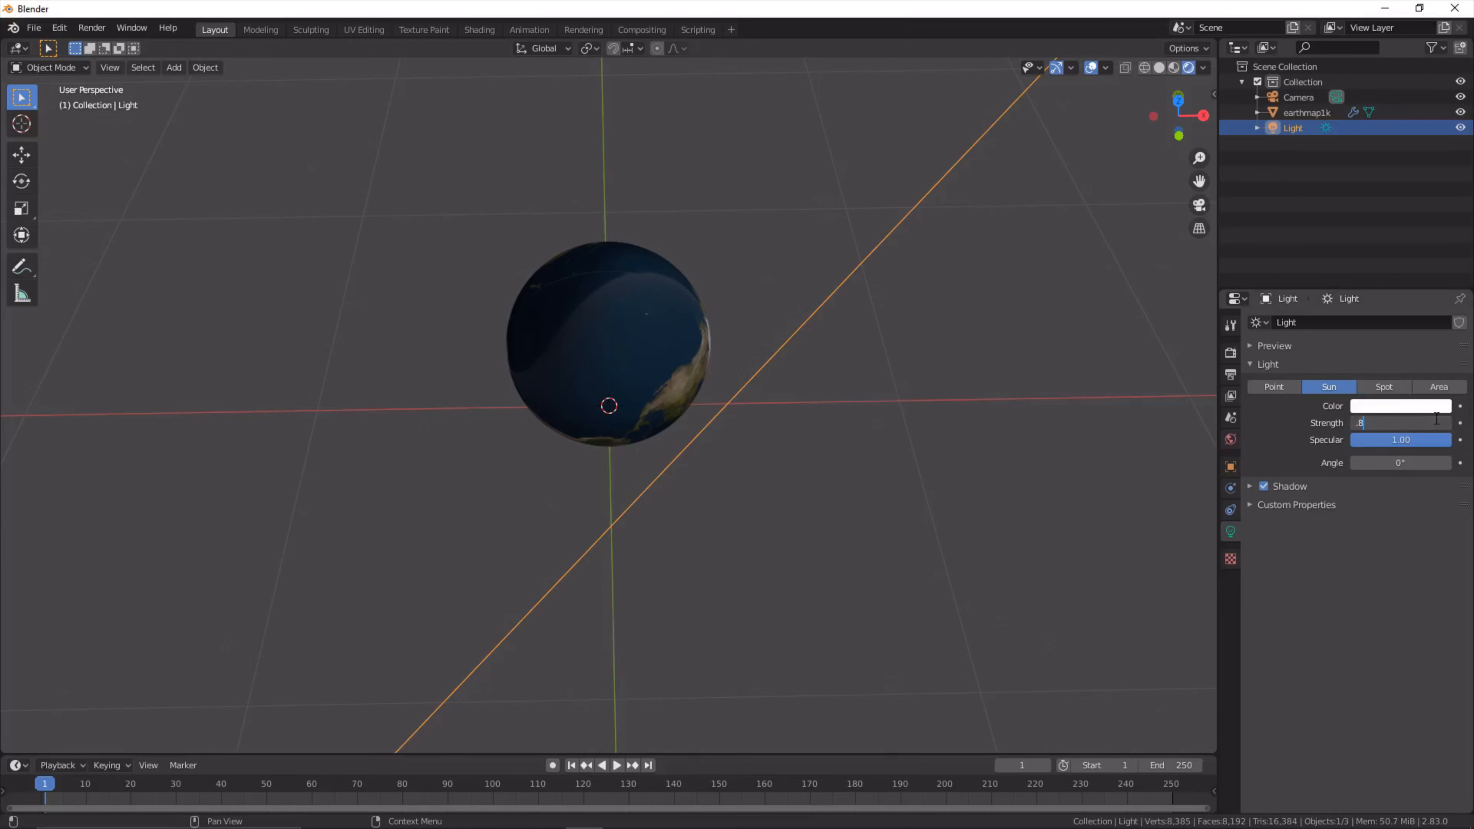
key(Return)
Step: Move the Sun light closer to the globe and deselect it
scroll(938, 377, down, 10)
middle_drag(938, 377, 1018, 323)
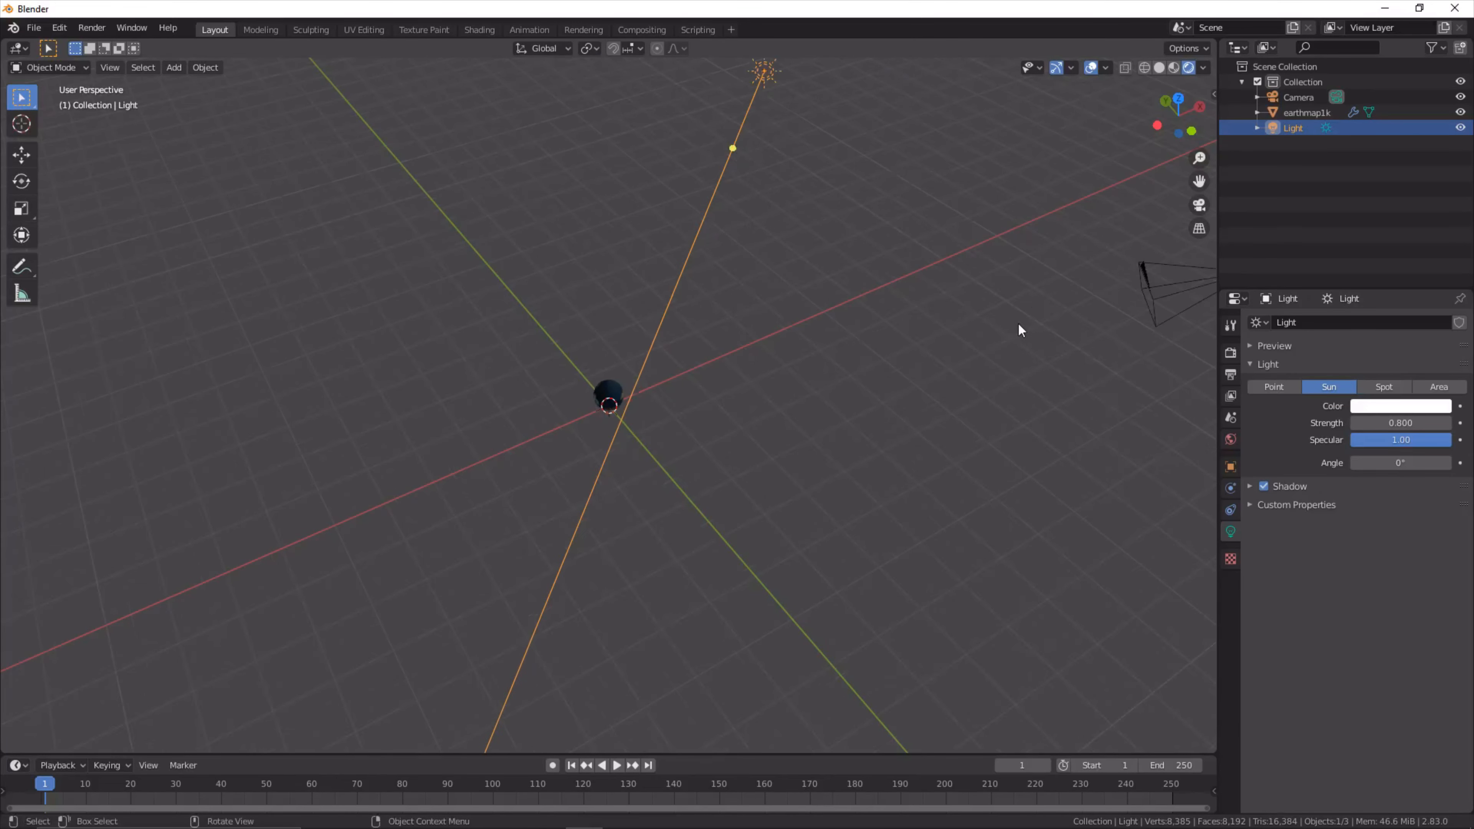
scroll(1018, 324, down, 4)
scroll(699, 255, up, 4)
drag(765, 70, 653, 261)
right_click(662, 251)
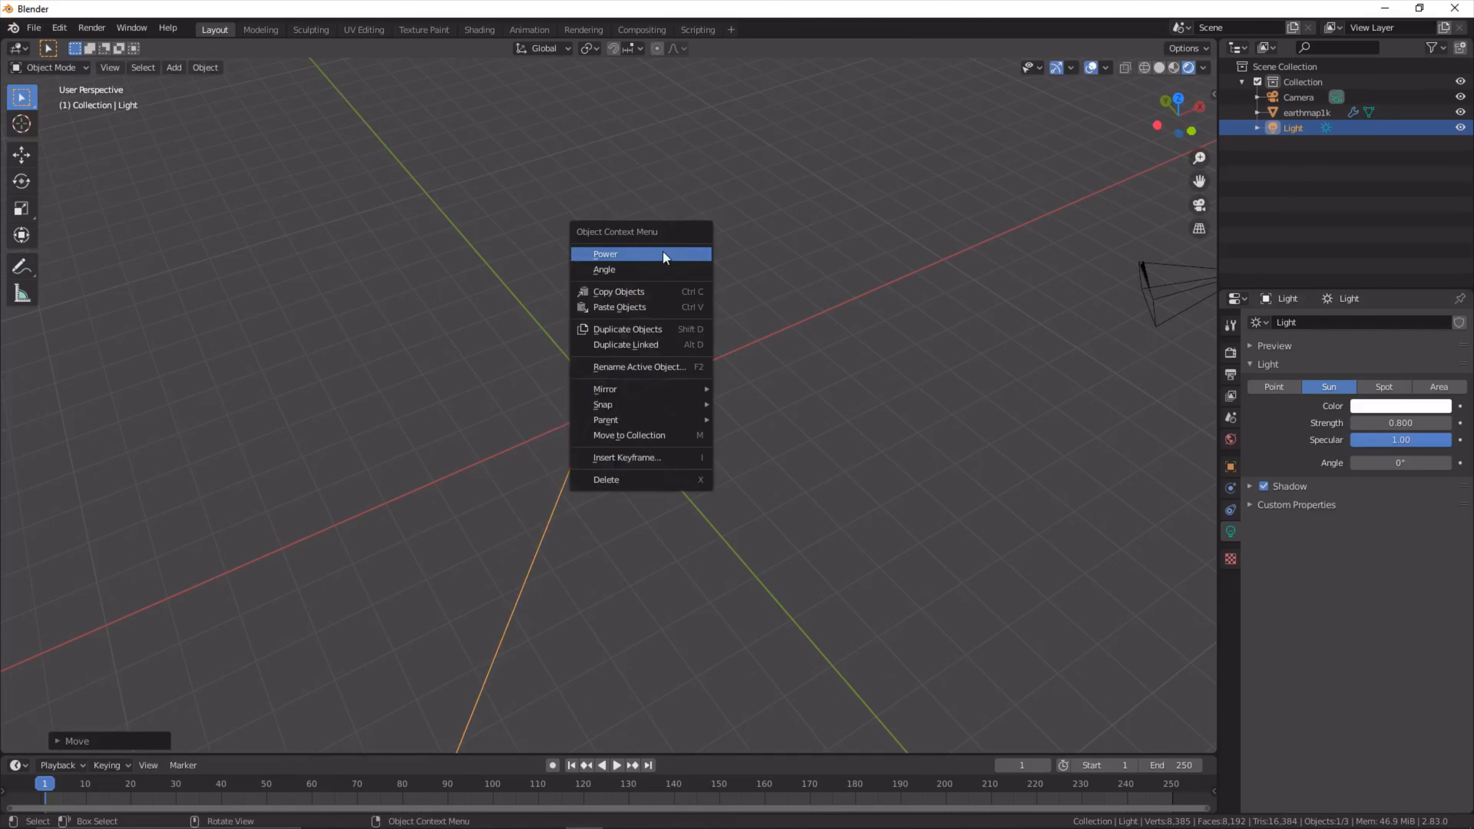
click(863, 171)
Step: Look through the camera and enable Lock Camera to View
middle_drag(863, 171, 766, 273)
scroll(766, 273, up, 9)
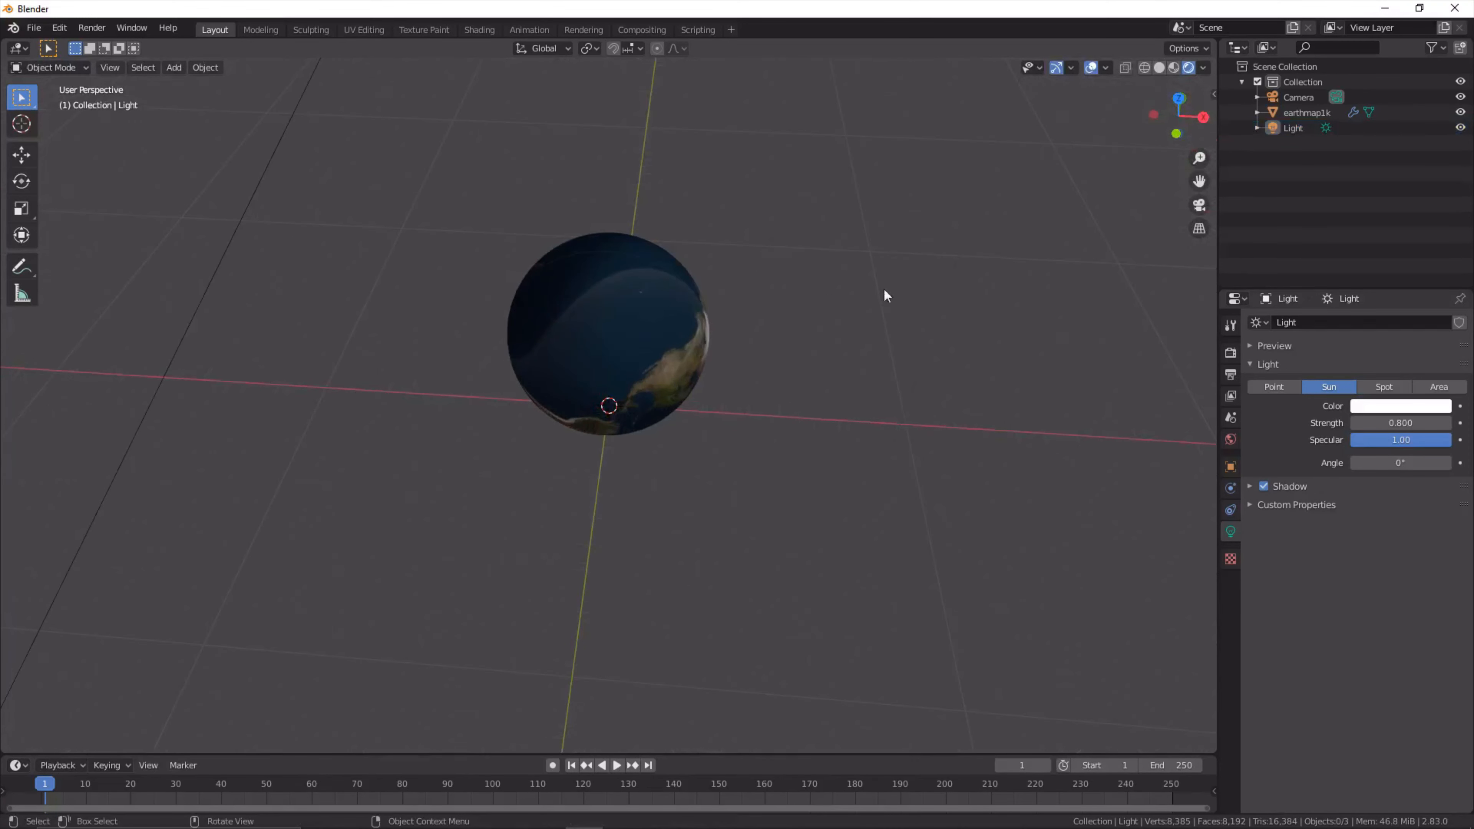
scroll(885, 291, down, 3)
click(1190, 205)
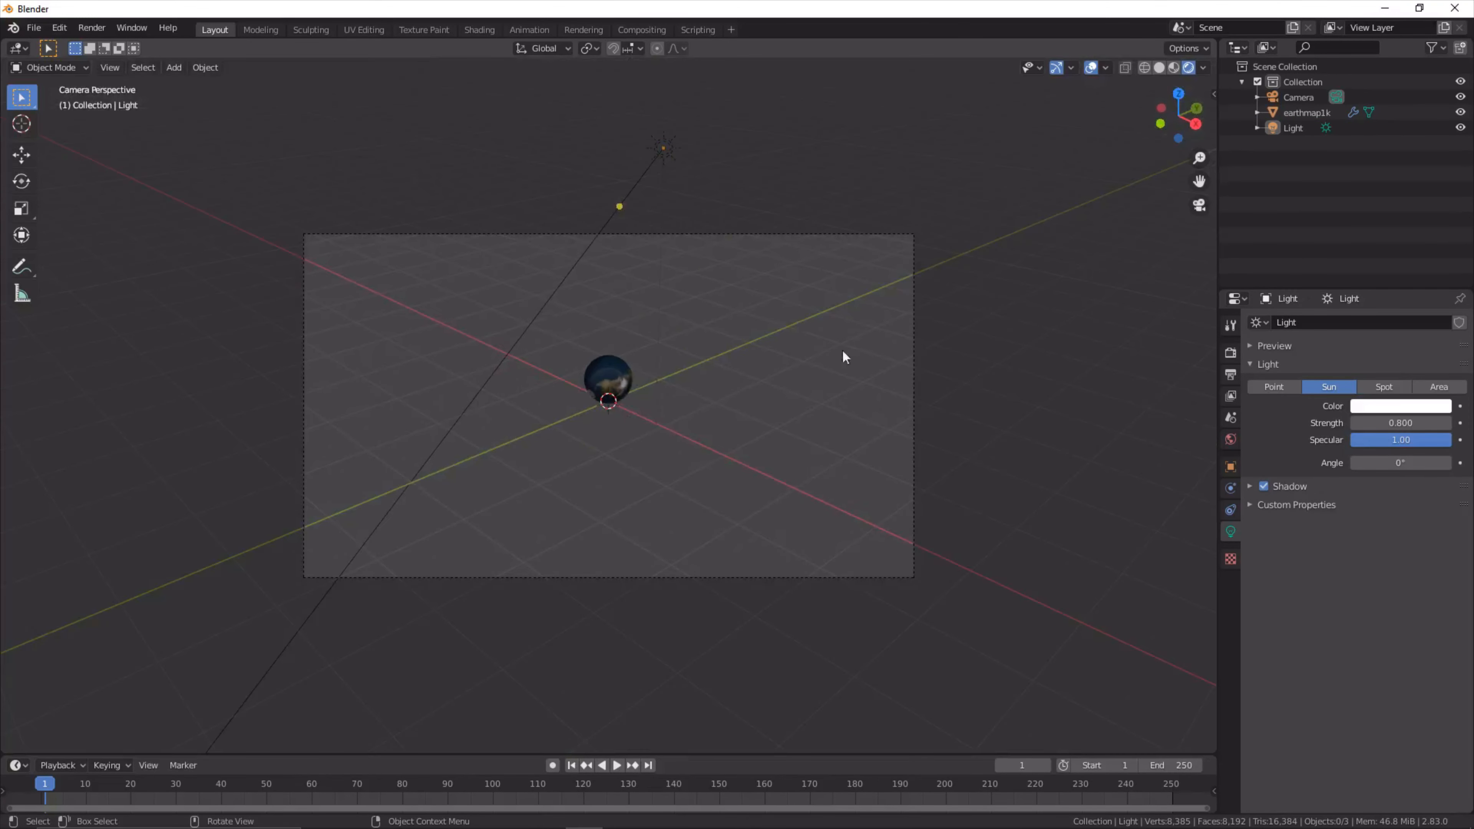
key(n)
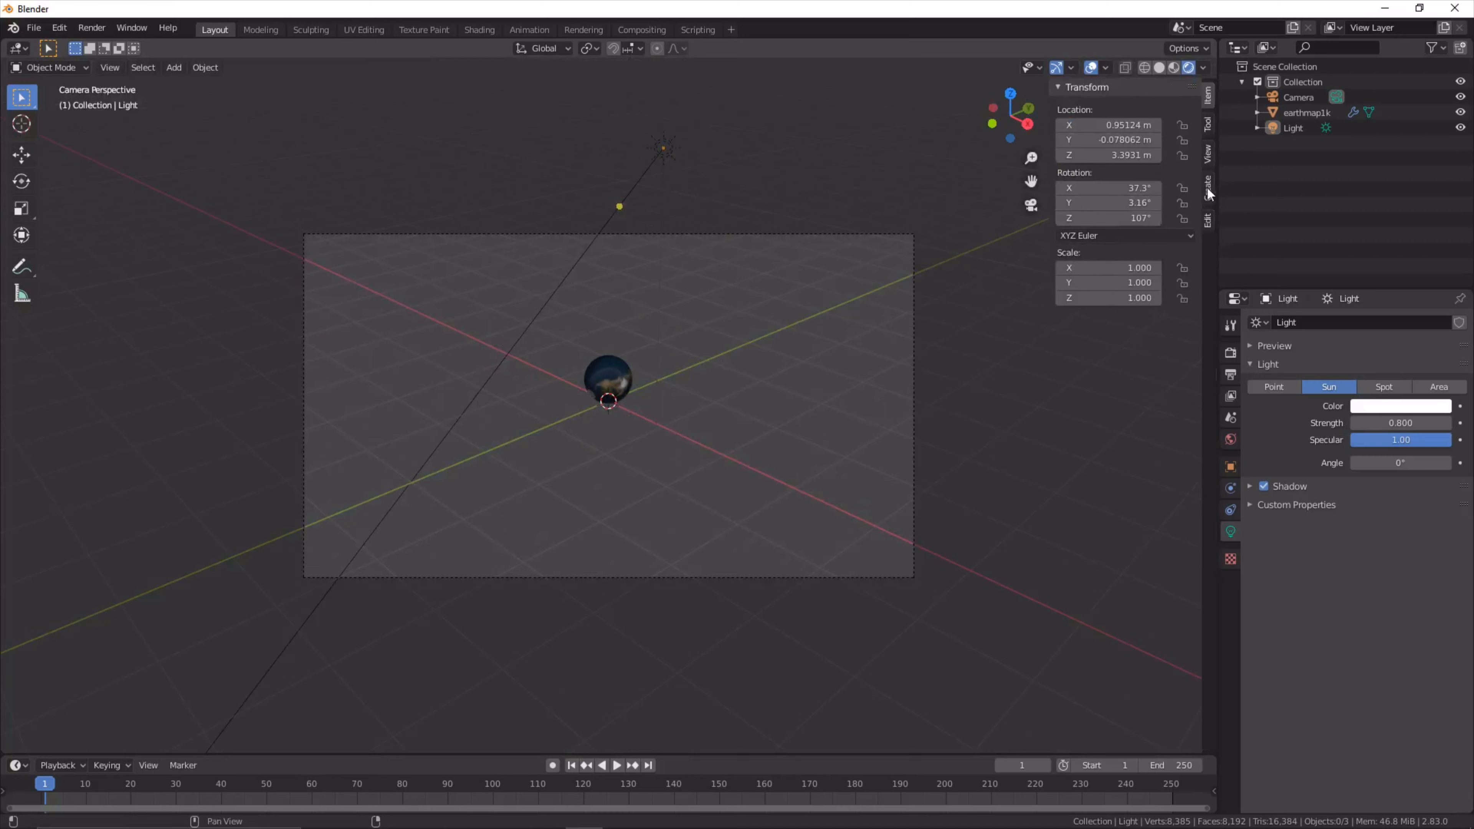
click(1208, 153)
click(1189, 275)
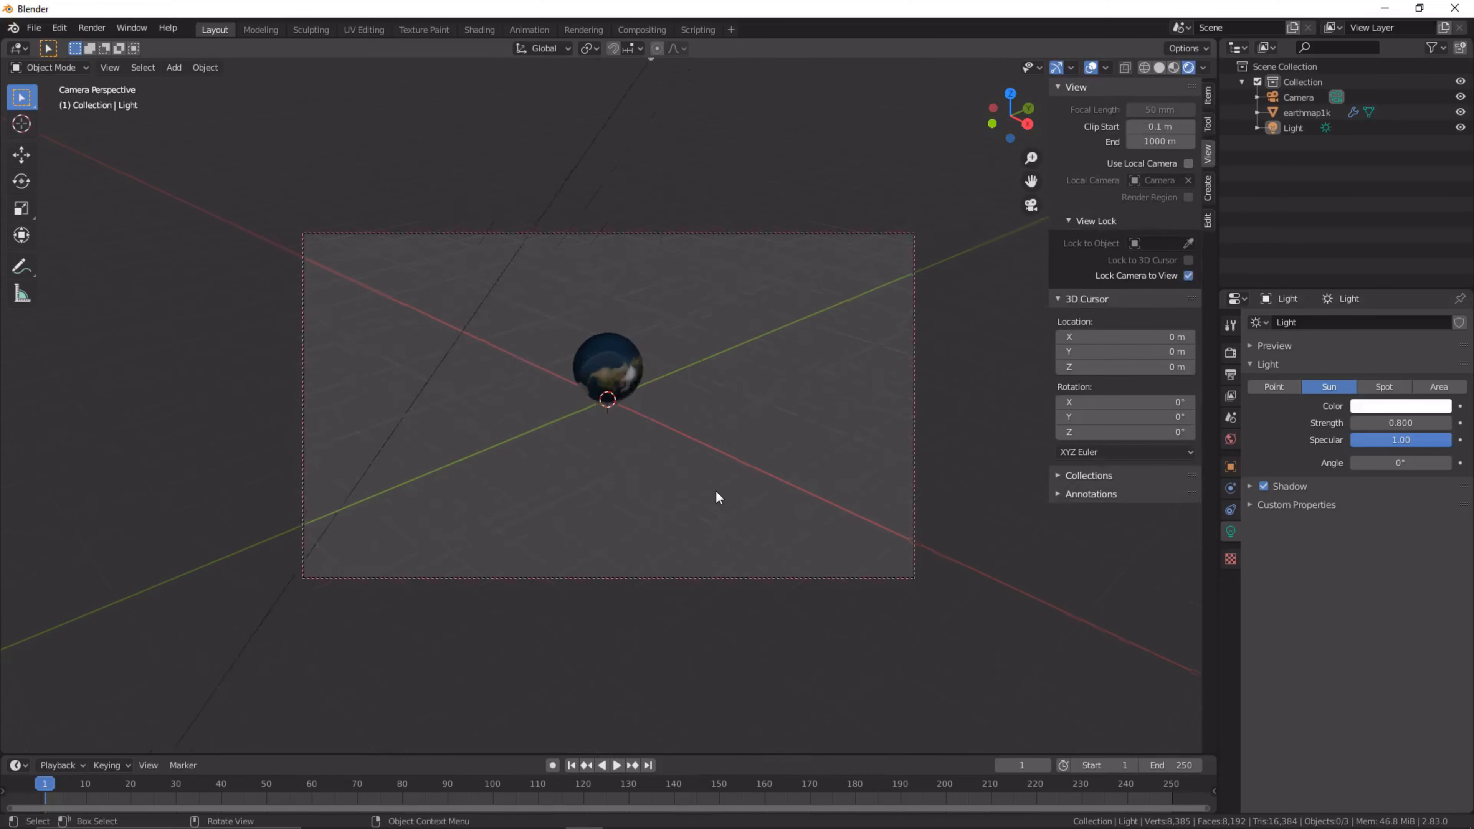
Step: Bring the camera closer to the globe and orbit it to a new viewing angle
scroll(720, 400, up, 5)
scroll(720, 402, down, 2)
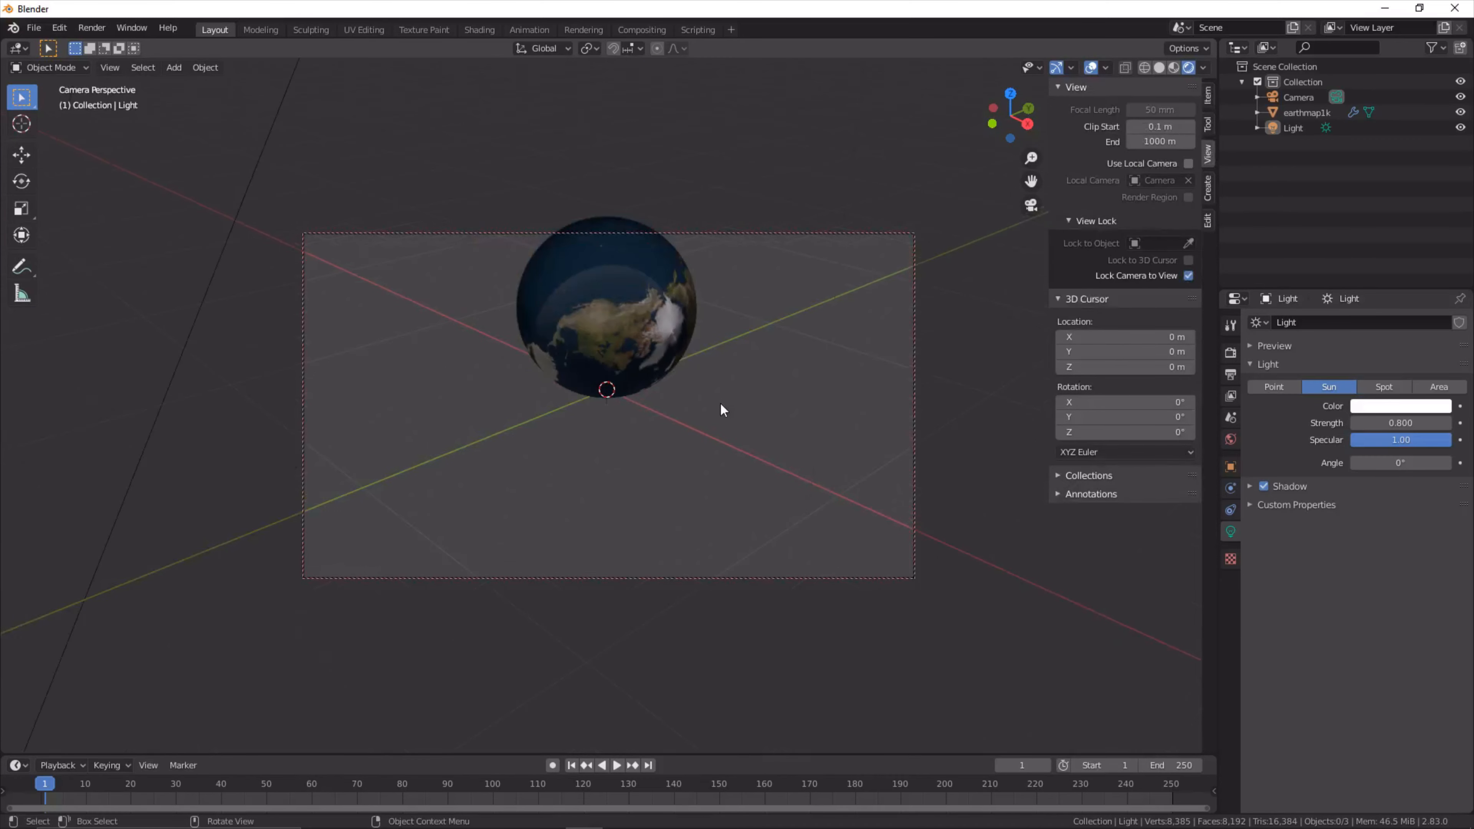
middle_drag(721, 404, 610, 295)
Step: Leave the camera view and select the globe
click(1031, 204)
click(654, 382)
scroll(569, 357, up, 7)
scroll(610, 295, down, 3)
key(r)
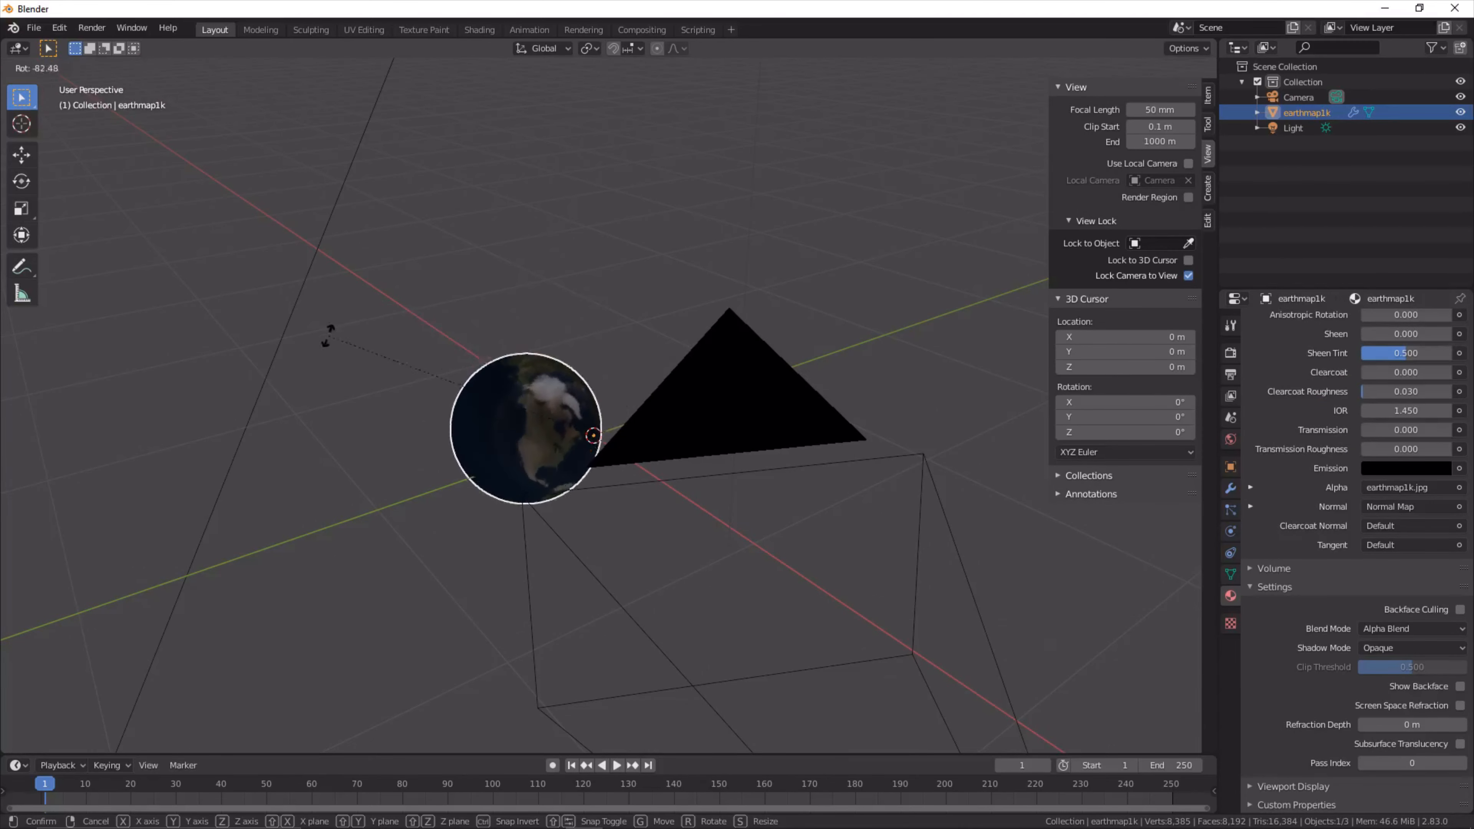
key(y)
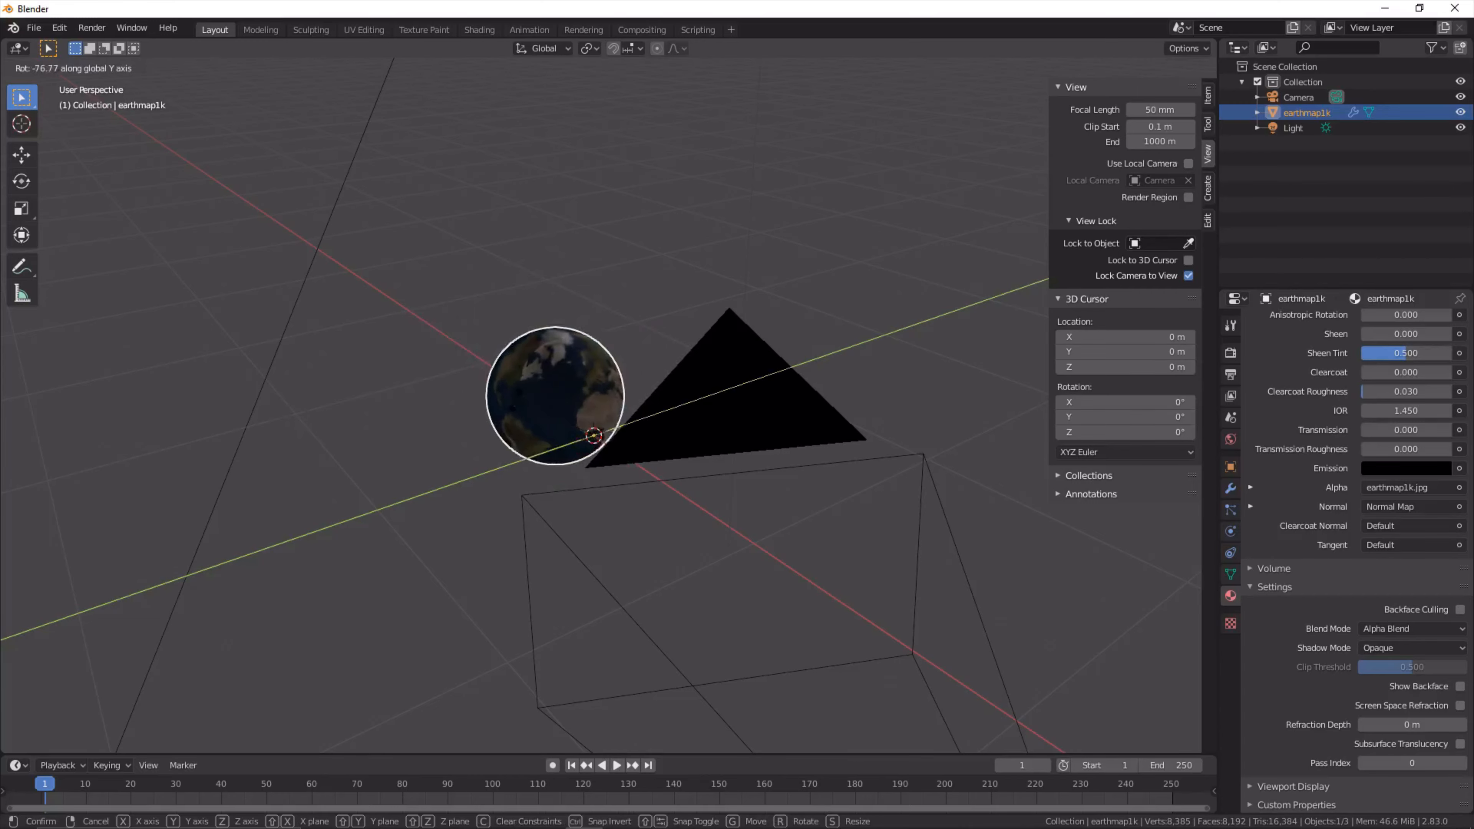
right_click(661, 337)
Step: Rotate the globe about the global Y axis to turn a different side of the Earth outward
middle_drag(673, 328, 630, 244)
key(r)
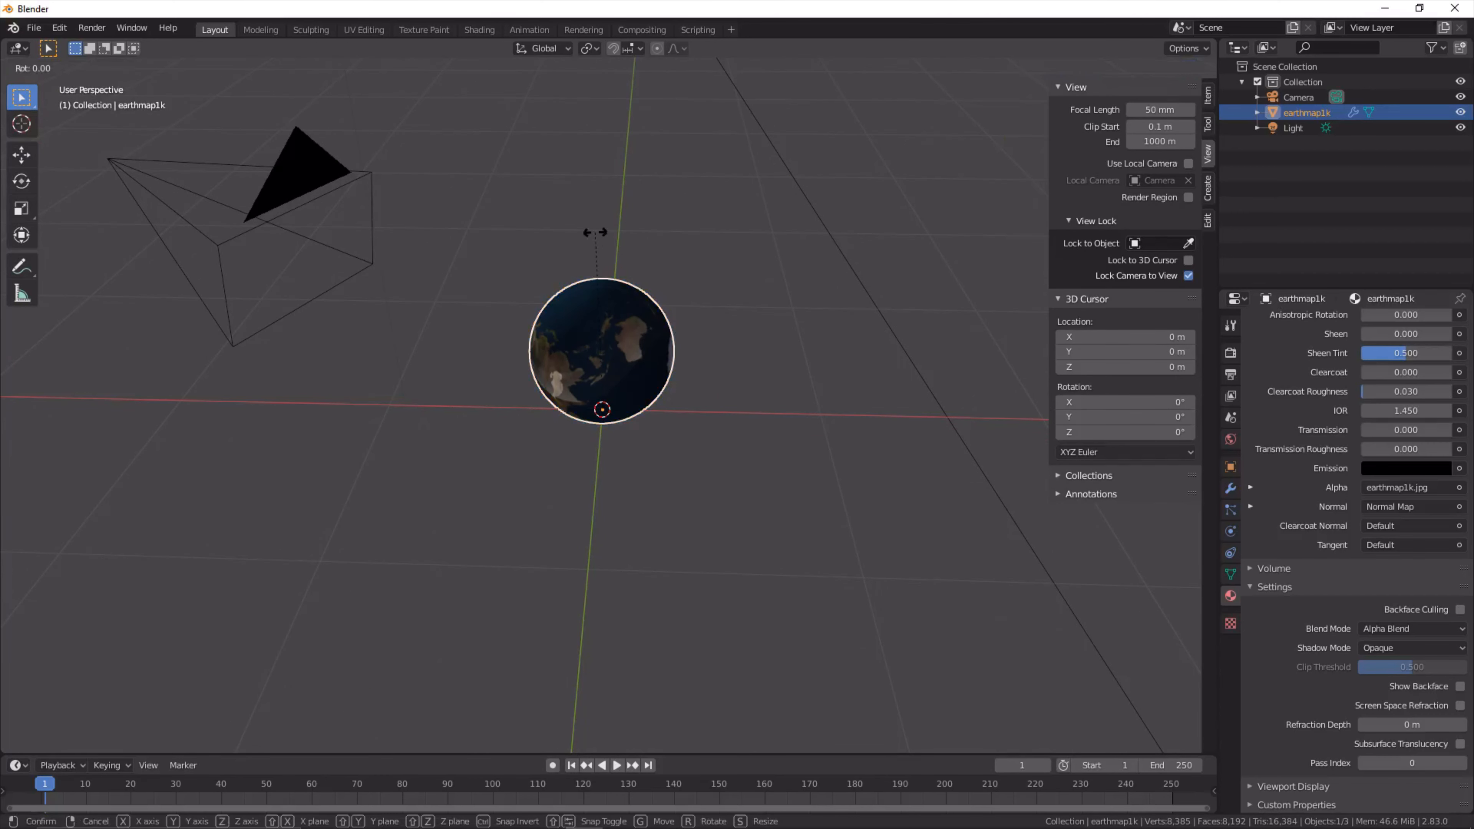
key(x)
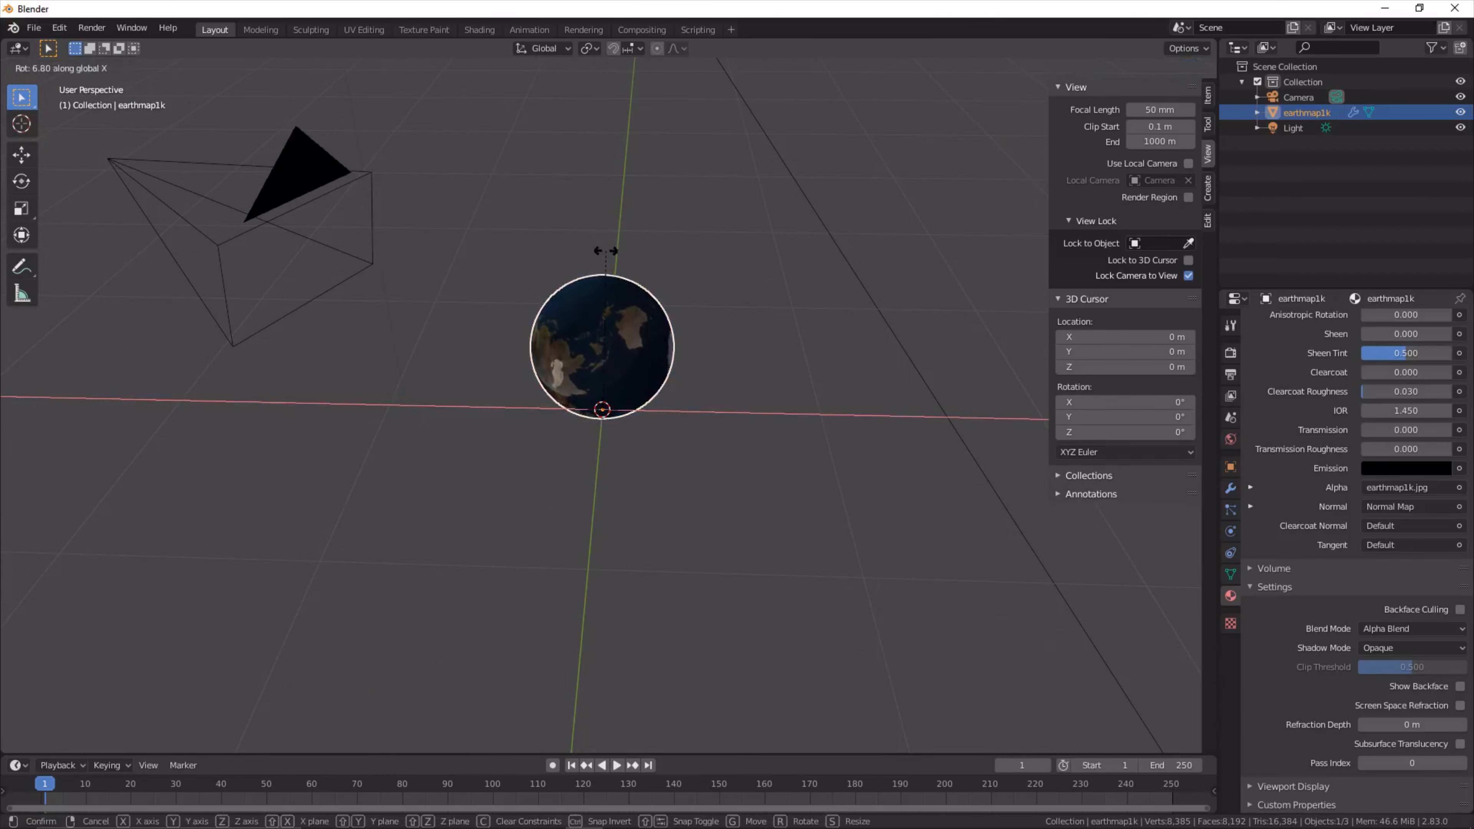
key(y)
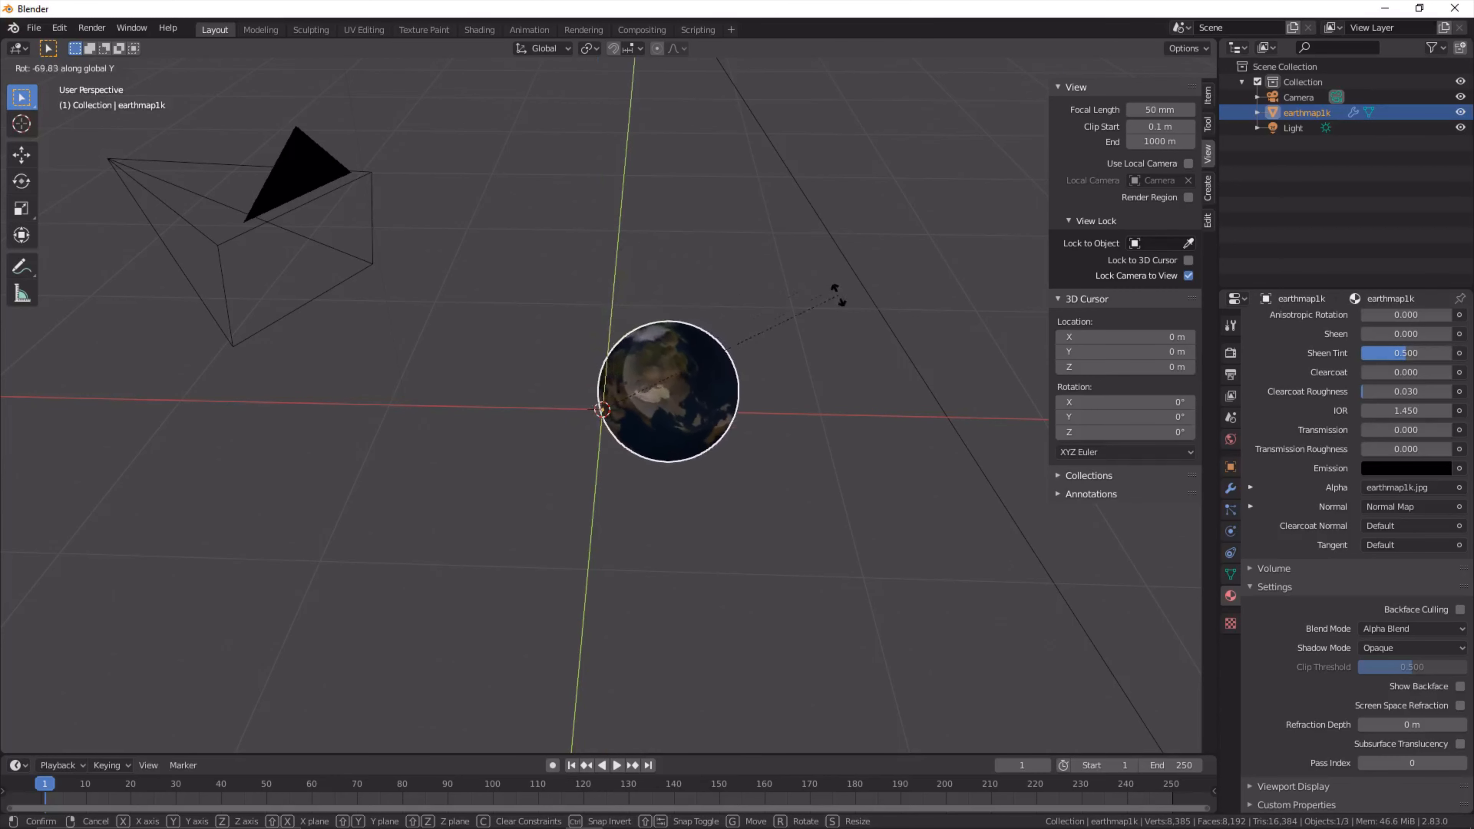
click(891, 328)
Step: Look through the camera and orbit it around the globe until Asia faces the view
middle_drag(852, 365, 987, 378)
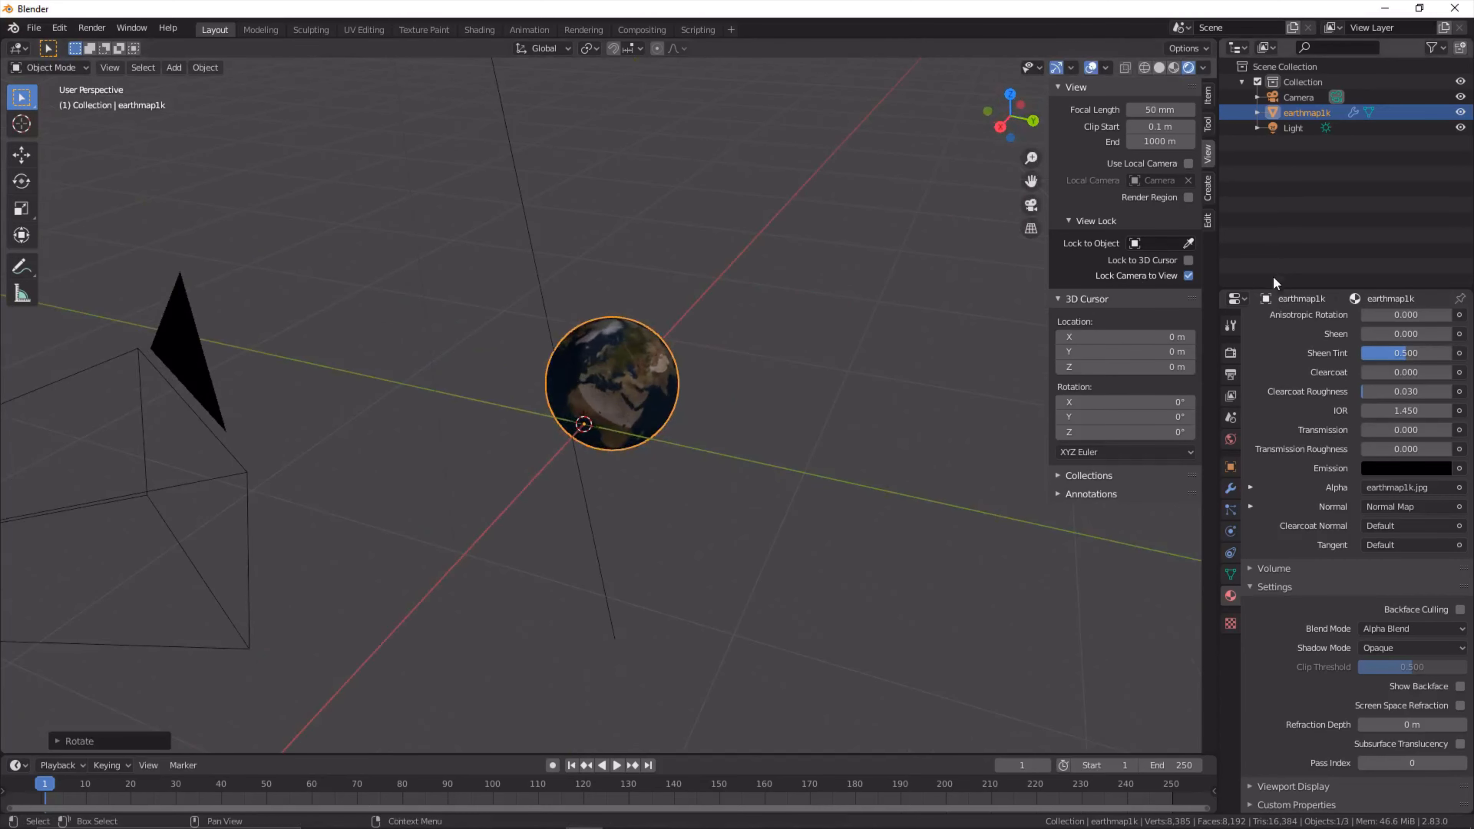
key(KP_0)
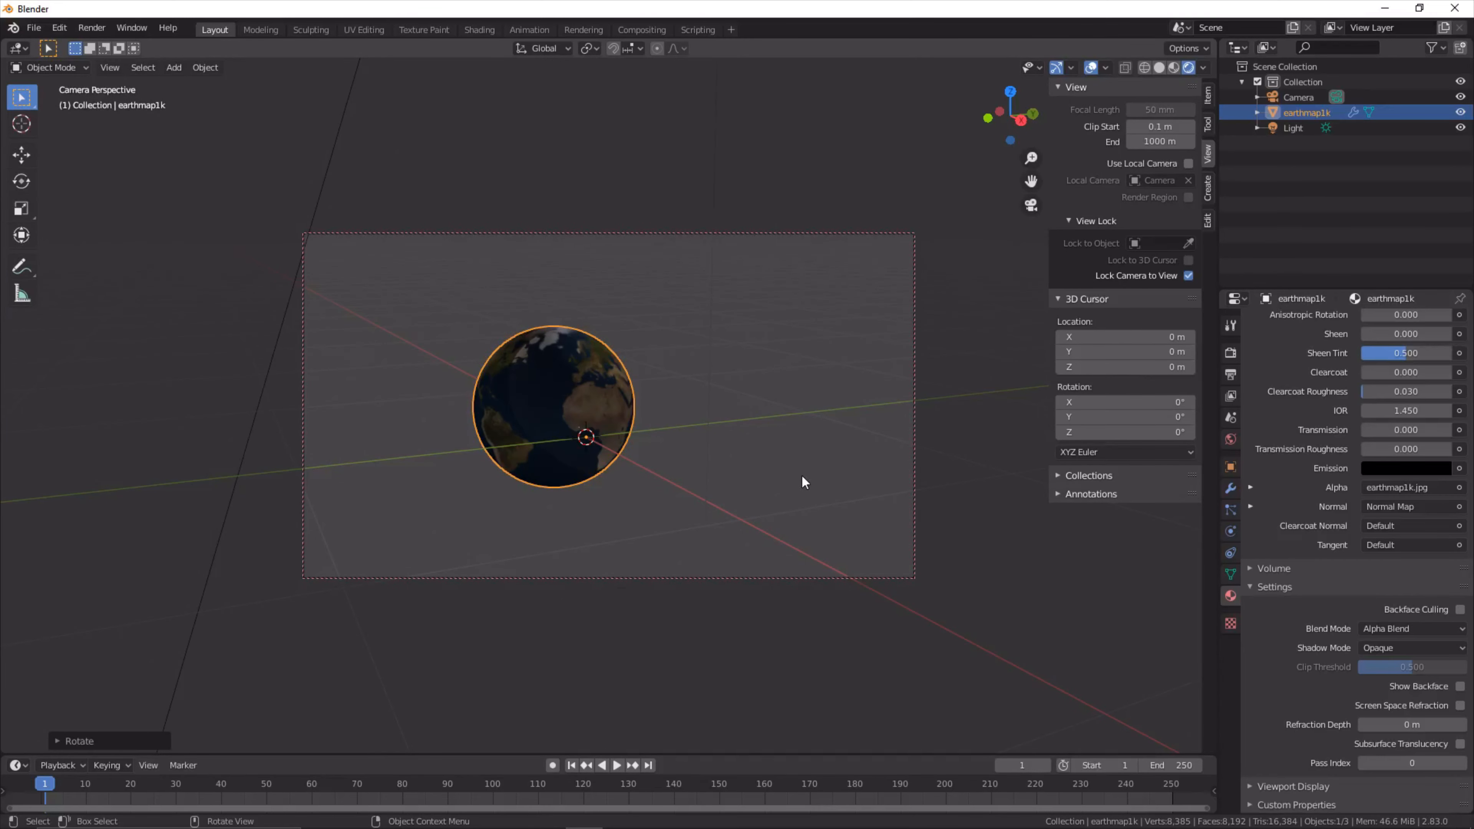
middle_drag(802, 477, 658, 480)
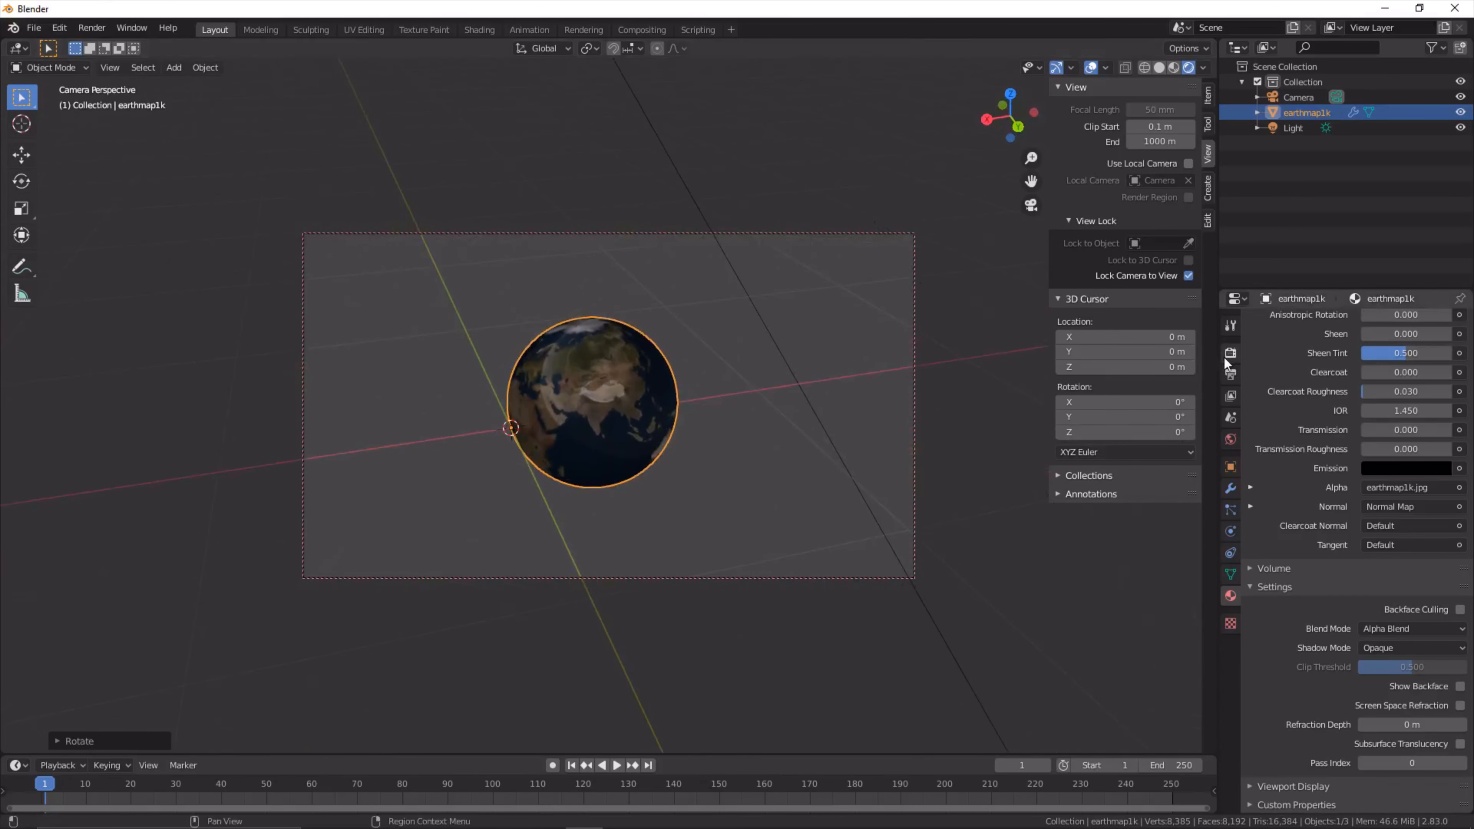
Step: Darken the world background colour to near black and set its strength to 1.700
click(1231, 438)
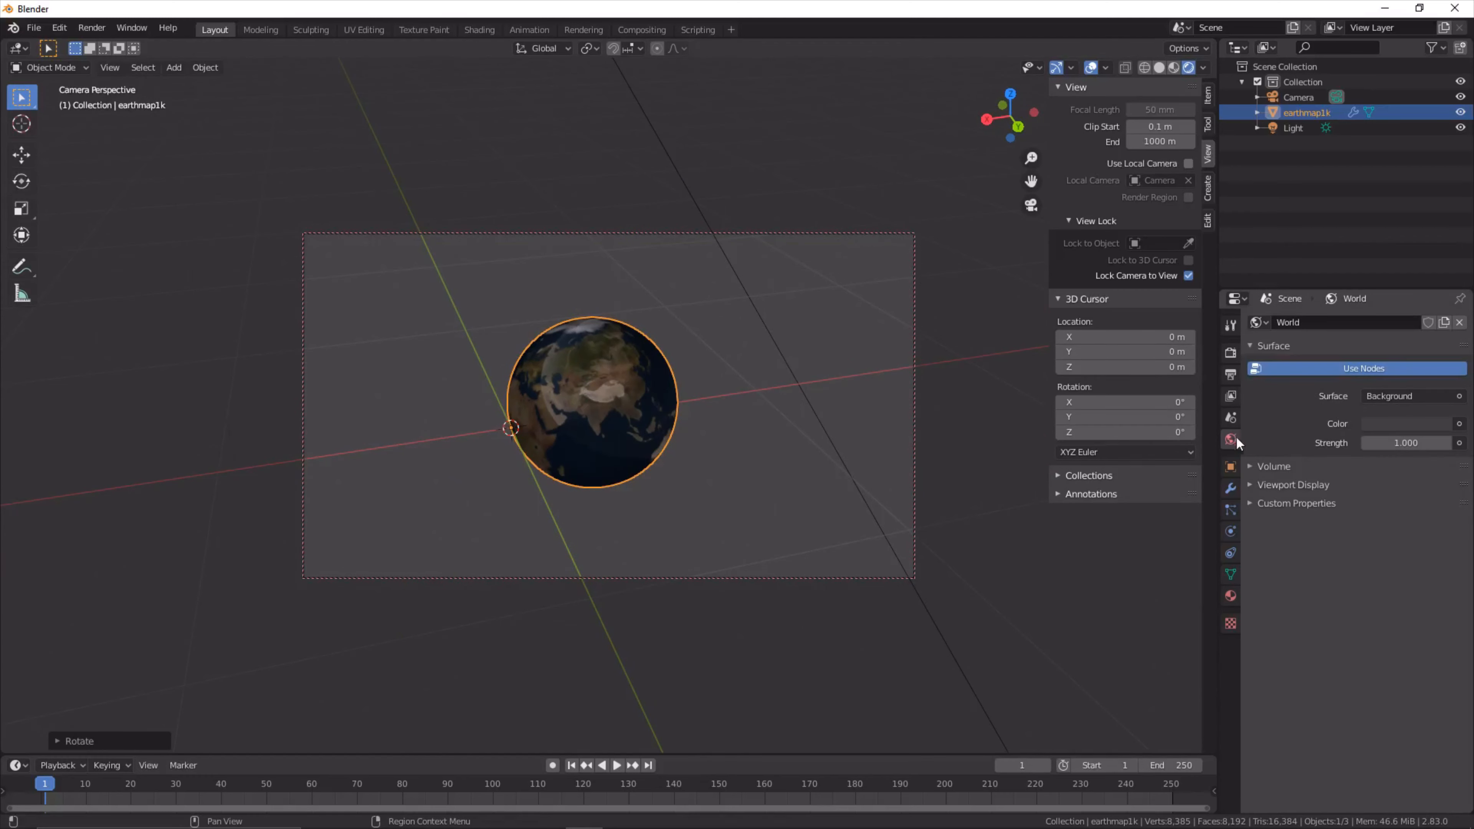
click(1389, 423)
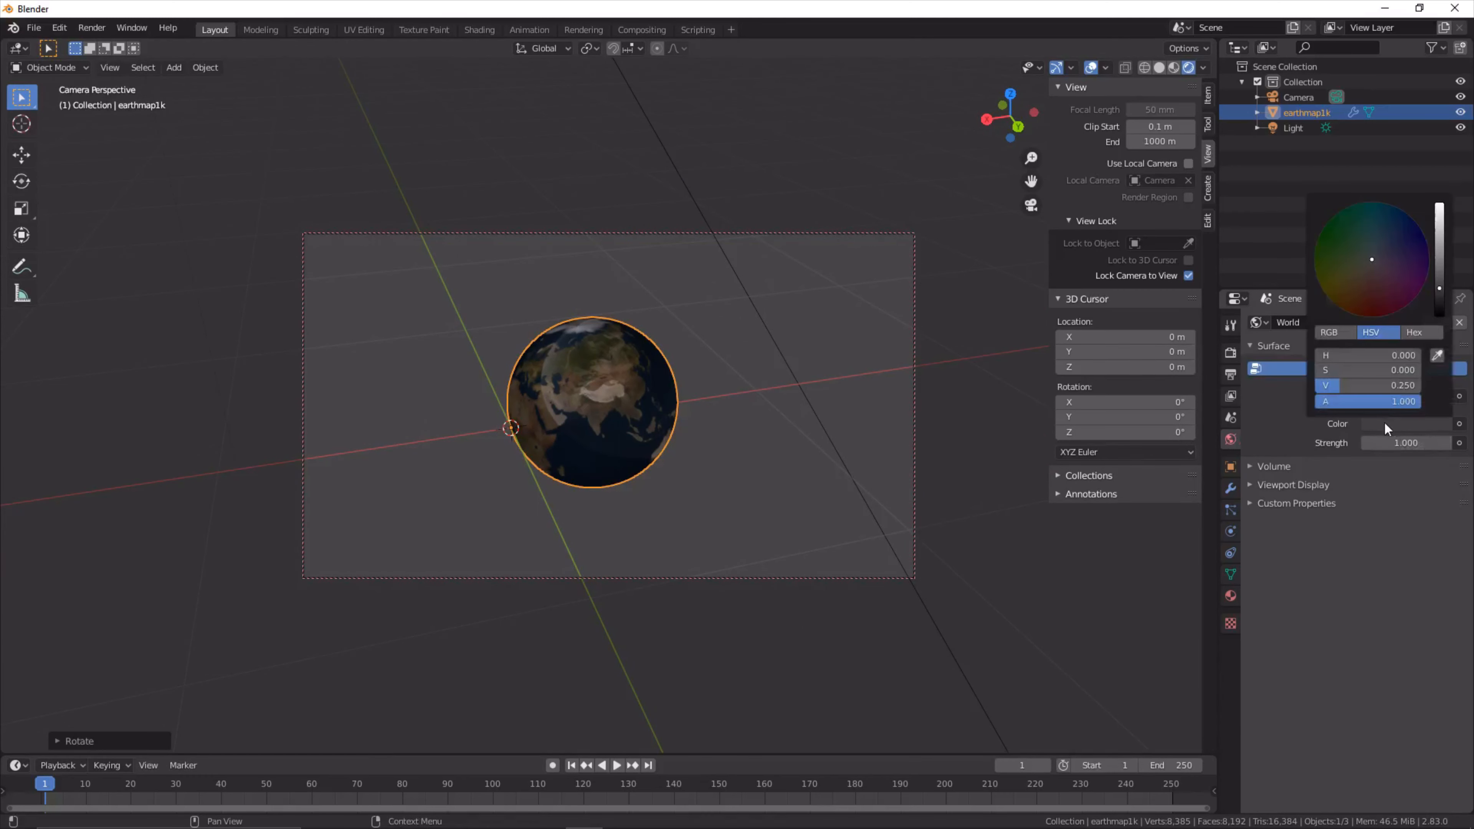
drag(1439, 287, 1439, 309)
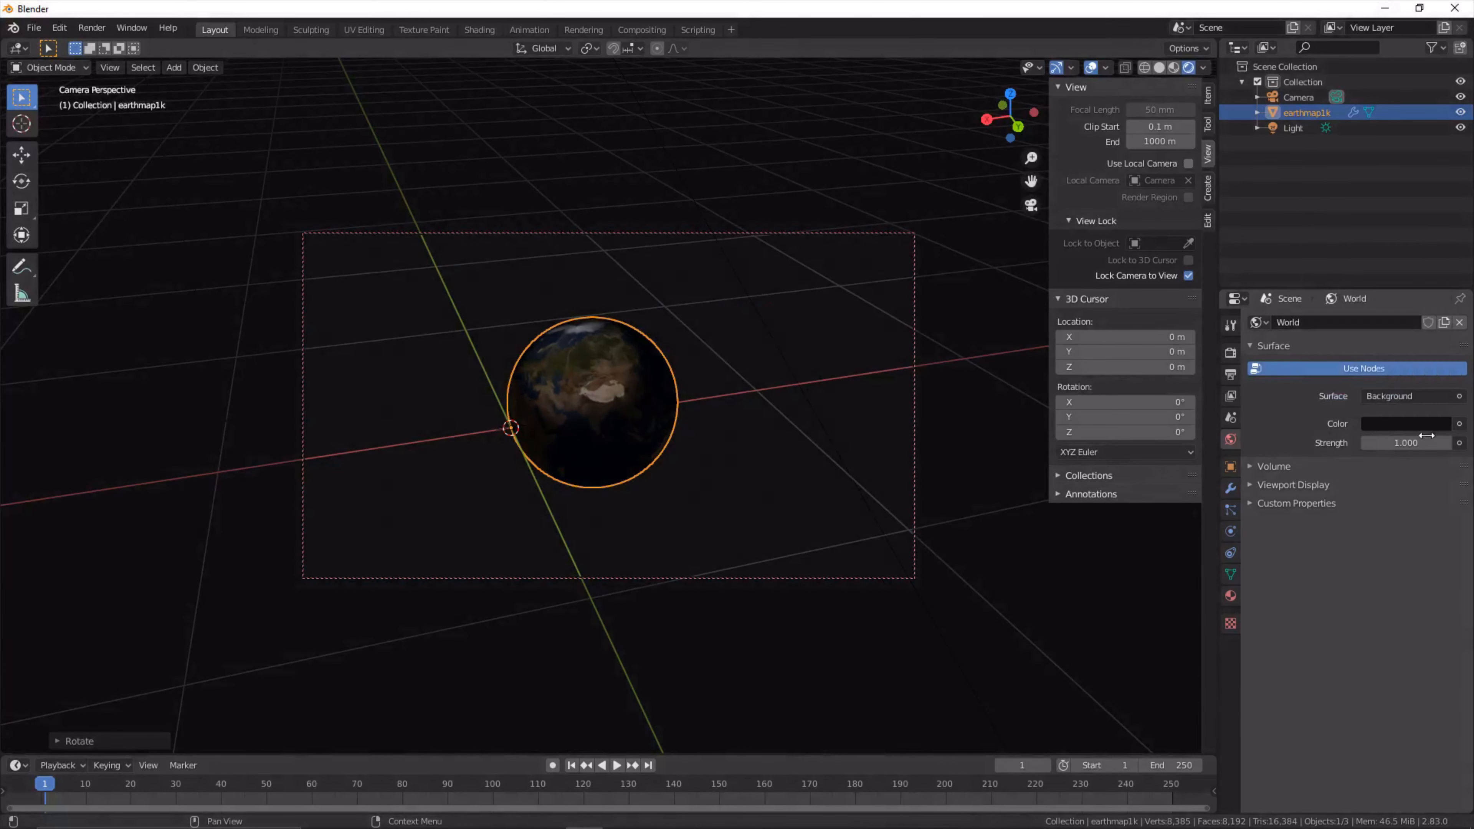
mouse_move(1424, 441)
mouse_down()
mouse_move(1399, 441)
mouse_move(1449, 441)
mouse_up()
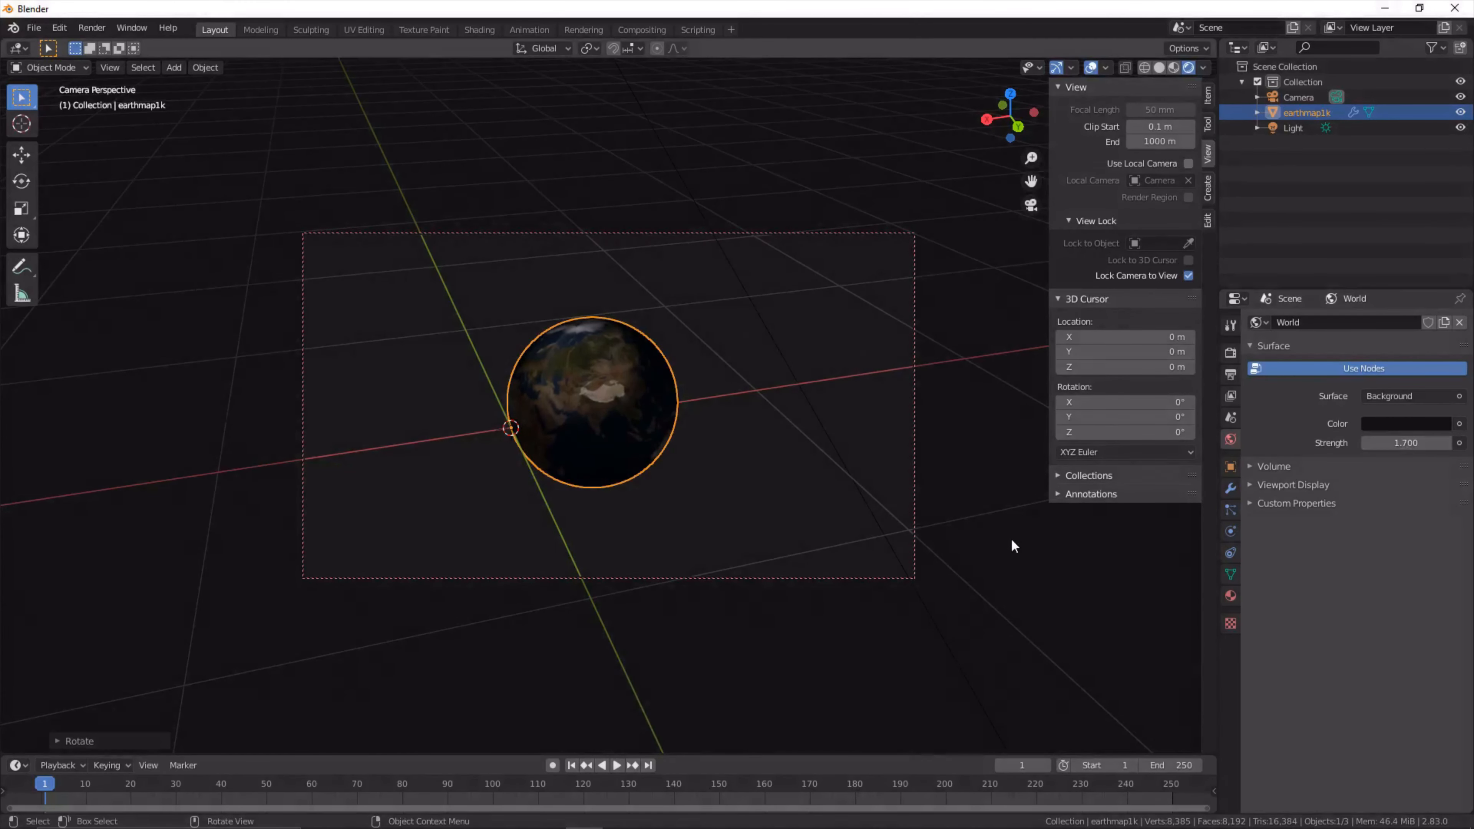
Step: Pull the camera back slightly, select the Sun light and move it downward in the camera view
scroll(1010, 537, down, 4)
scroll(929, 464, up, 3)
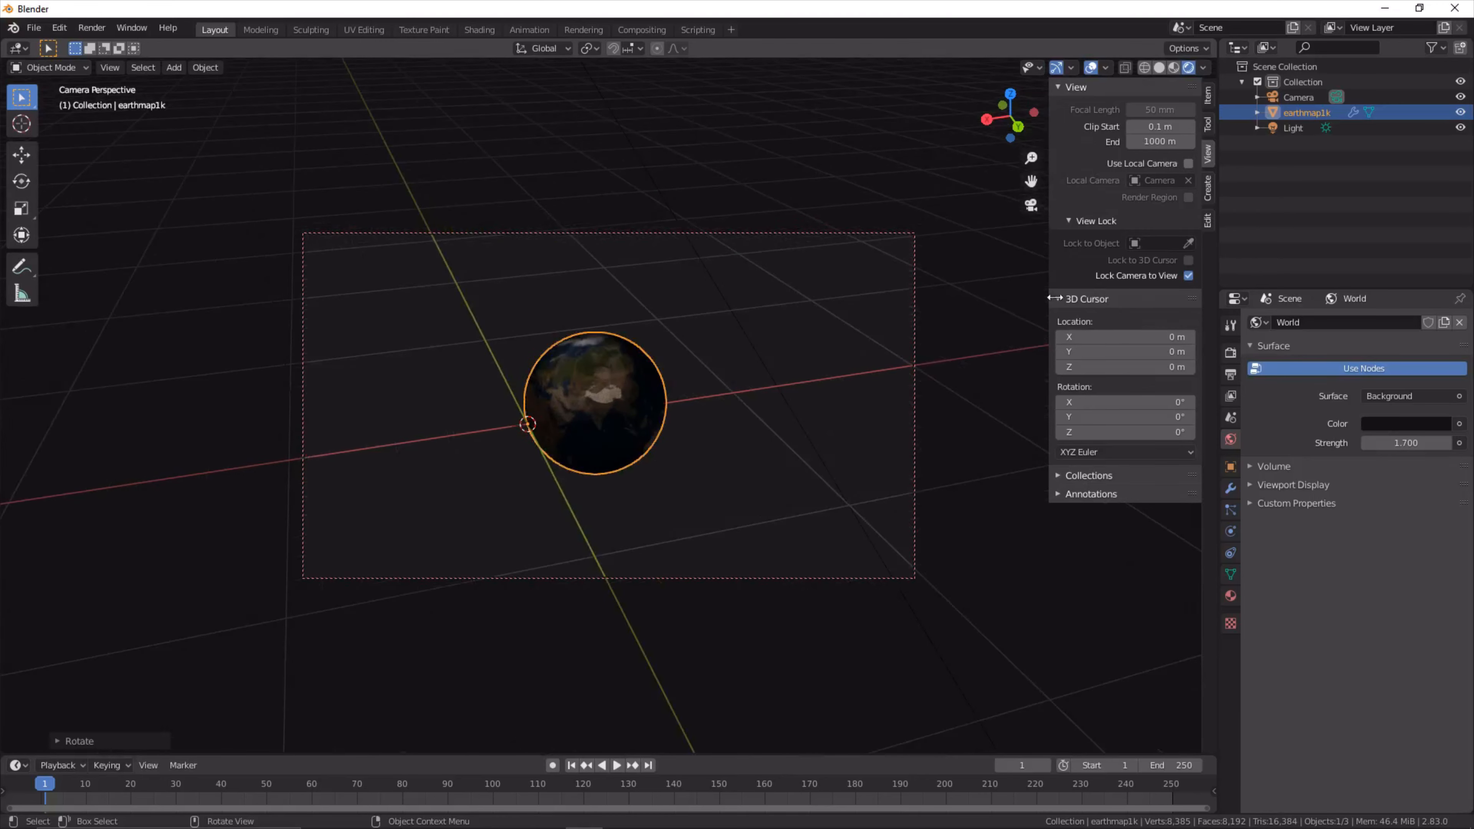
click(1288, 128)
middle_drag(883, 377, 819, 359)
scroll(819, 359, up, 2)
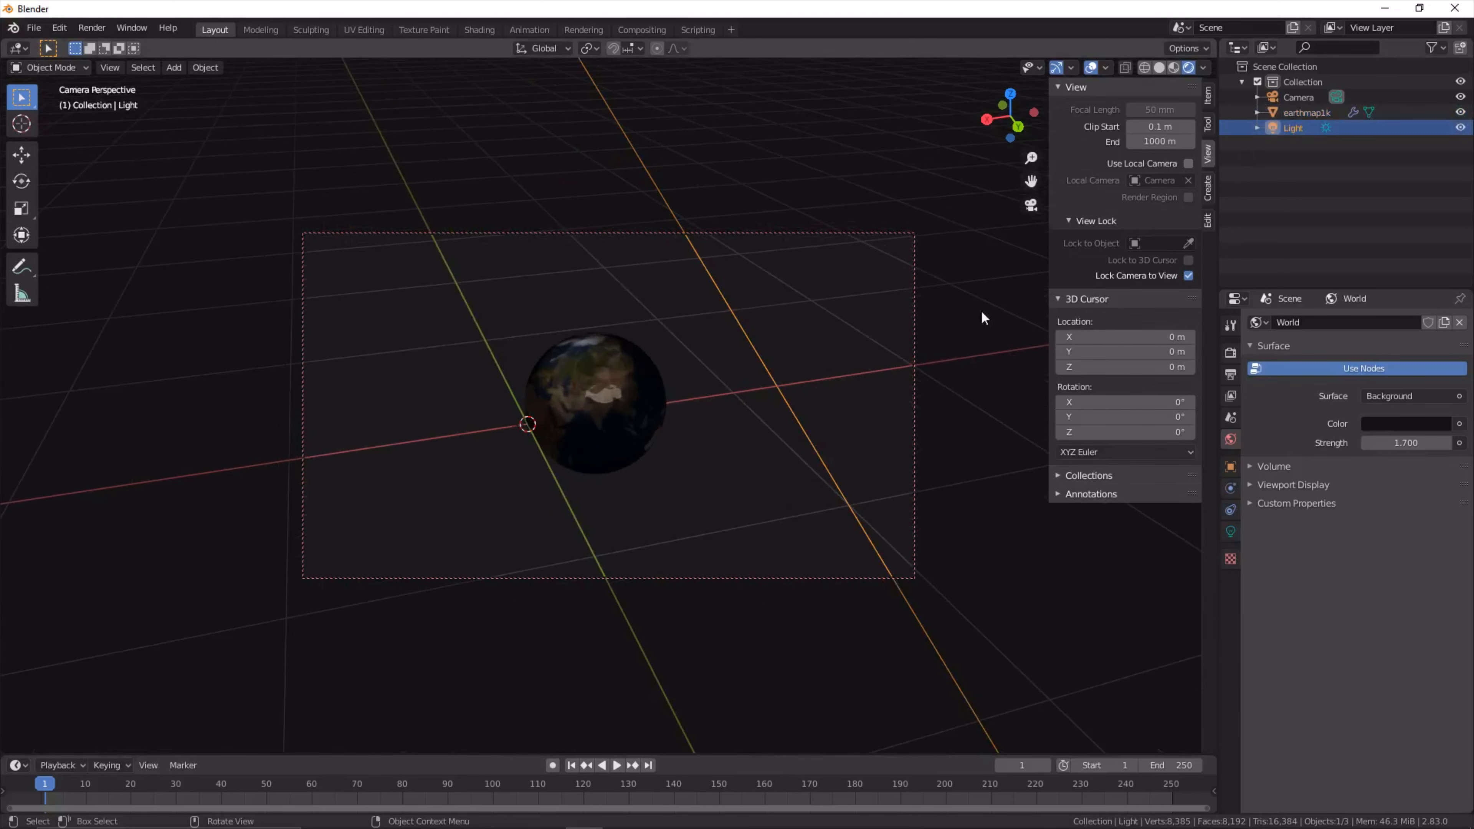
key(g)
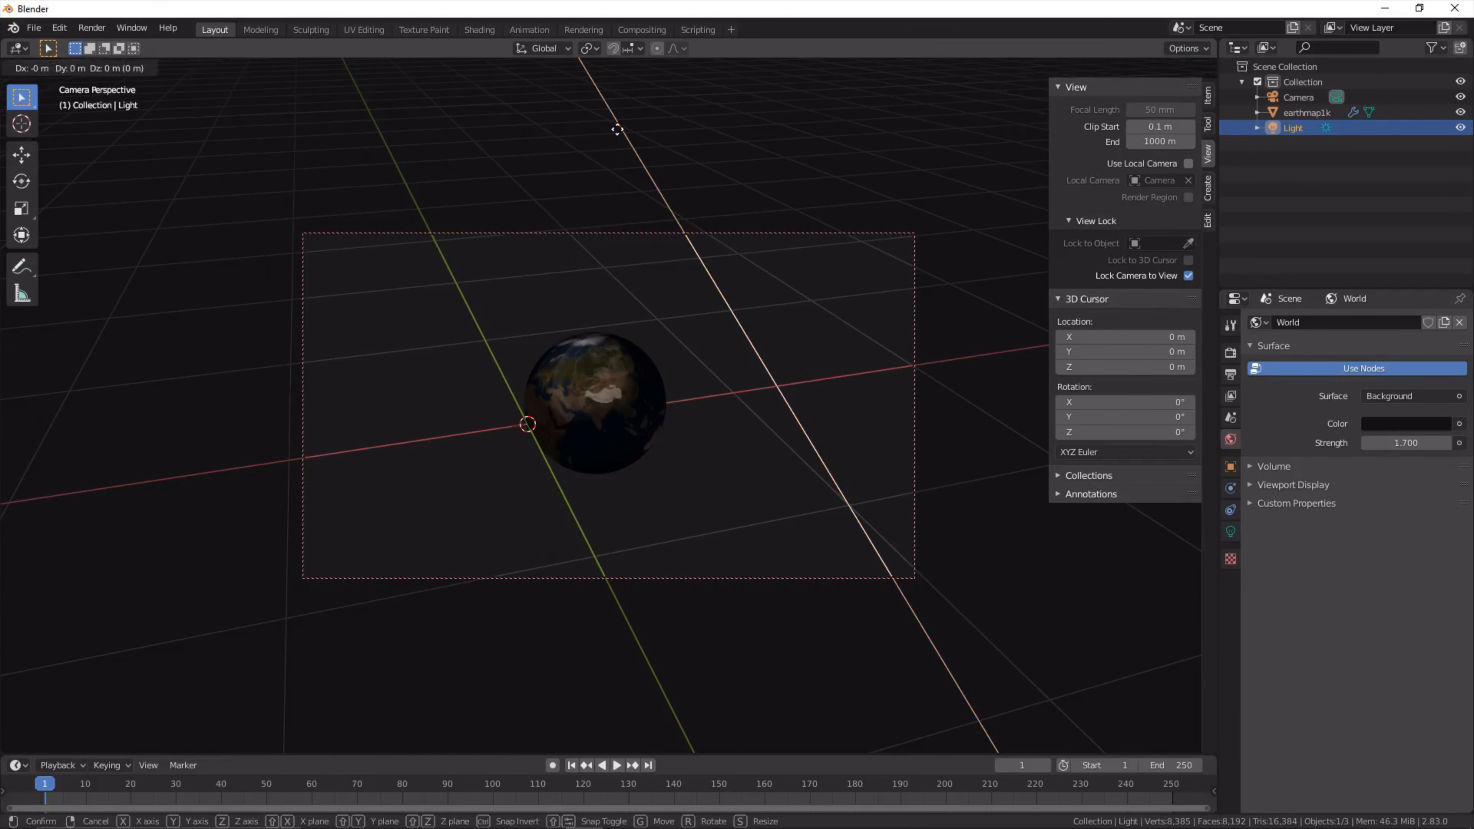
click(621, 531)
Step: Bring the camera closer so the globe fills most of the frame's height, and orbit it slightly
scroll(816, 427, up, 4)
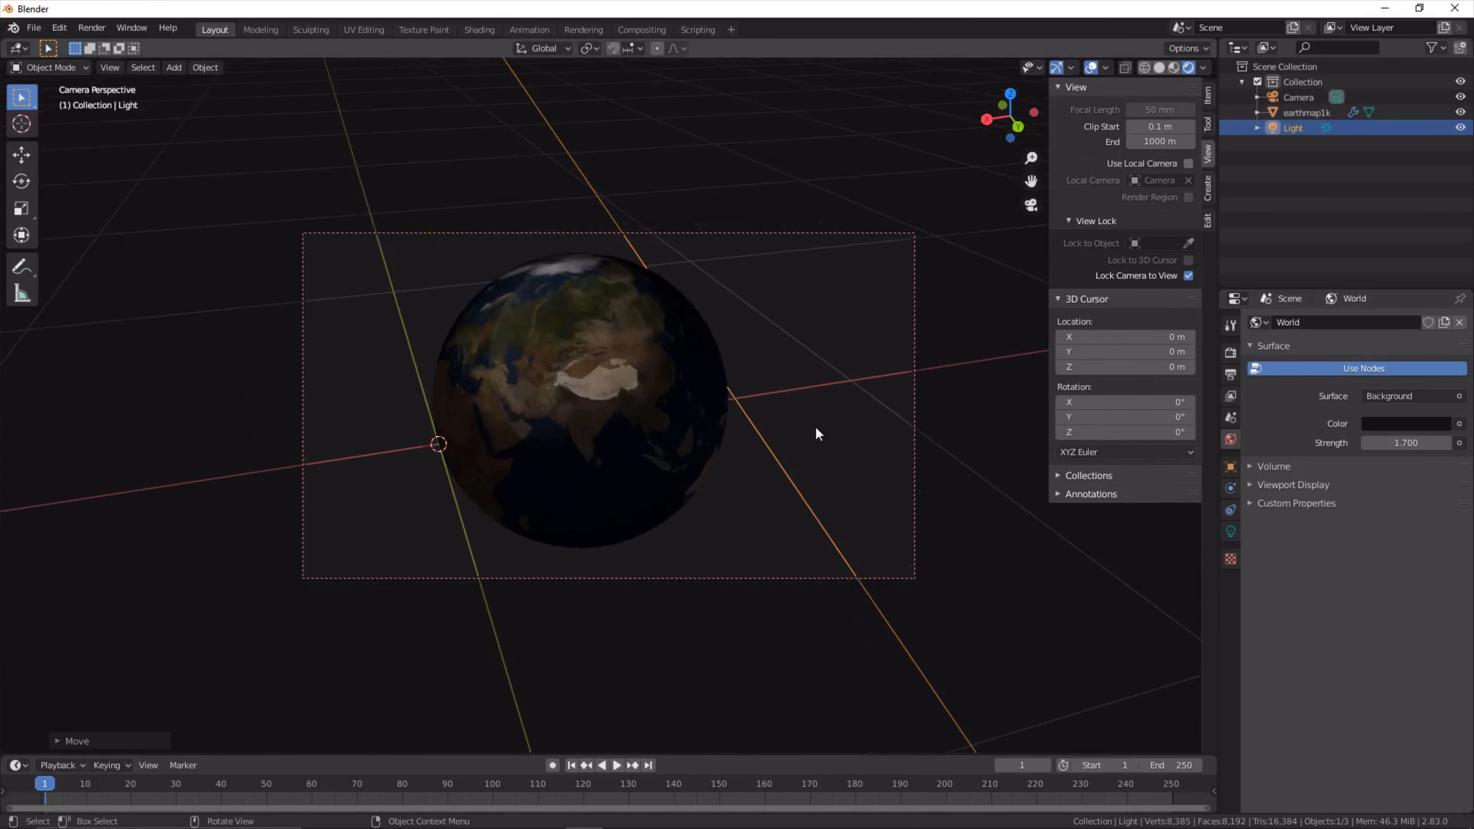
scroll(797, 427, down, 1)
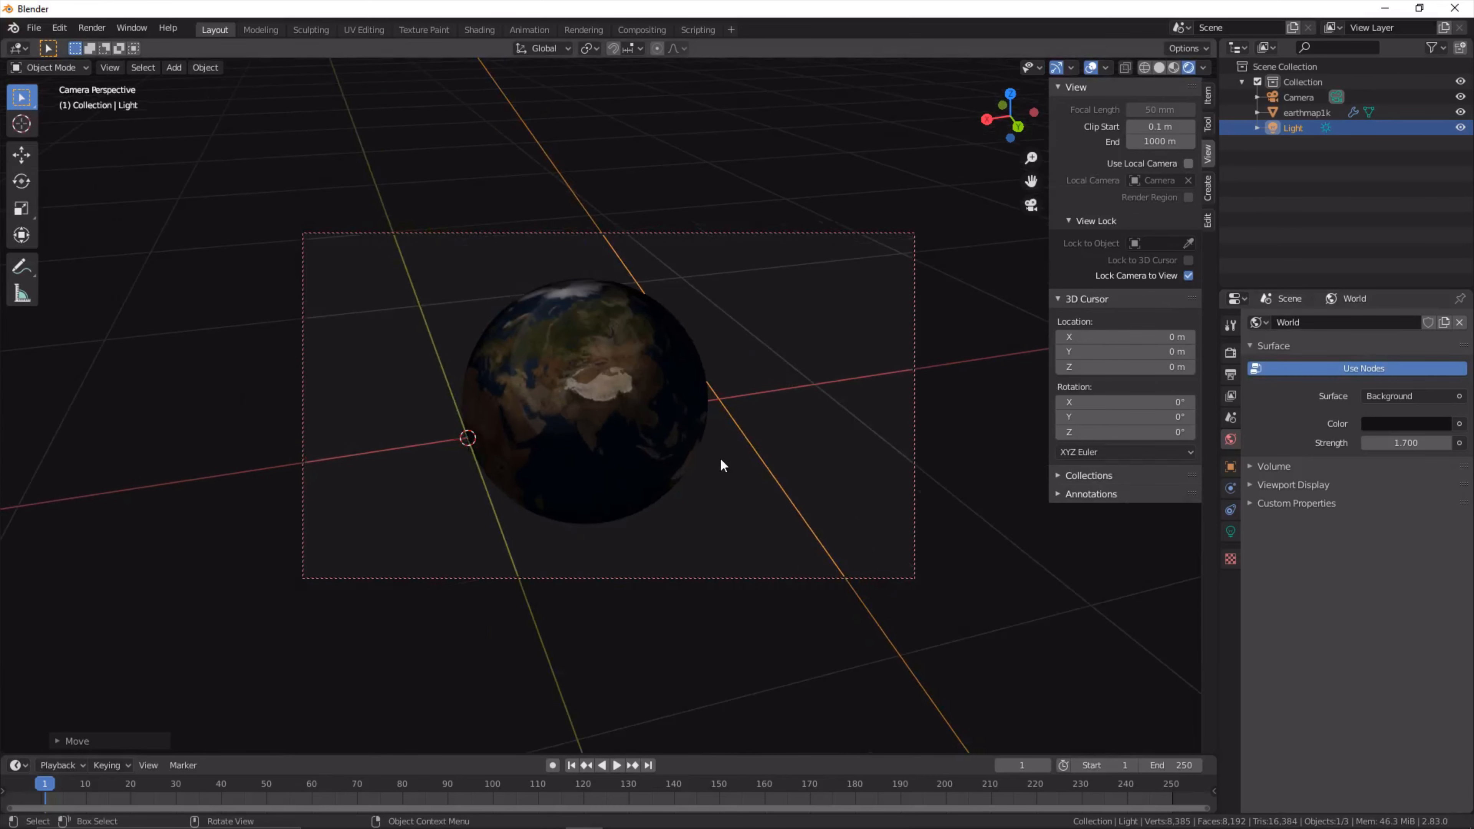
middle_drag(722, 465, 348, 311)
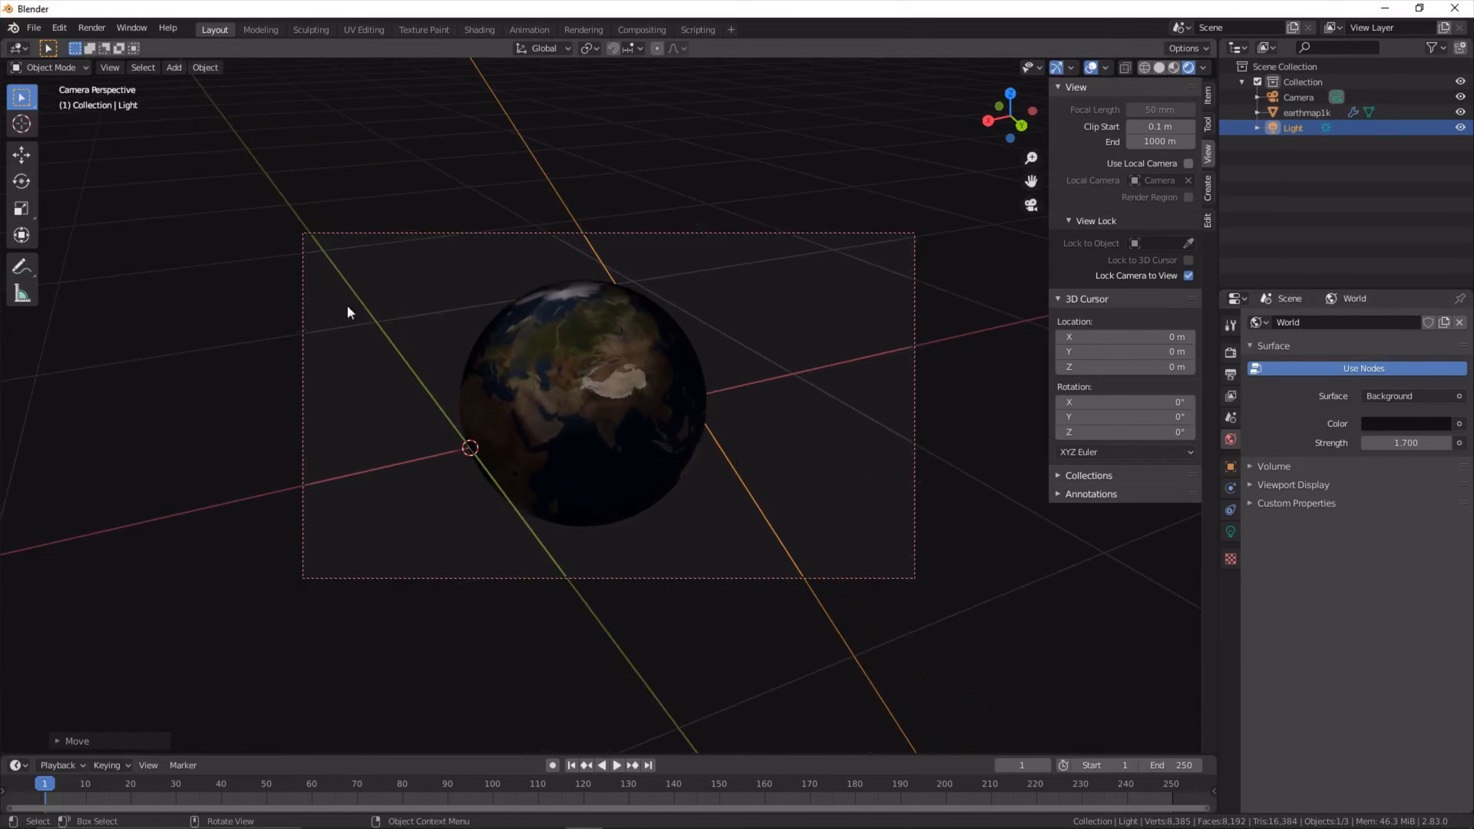
Step: Render the camera view as a still image and save it as Earth2.png in G:\blender\TMP
click(88, 27)
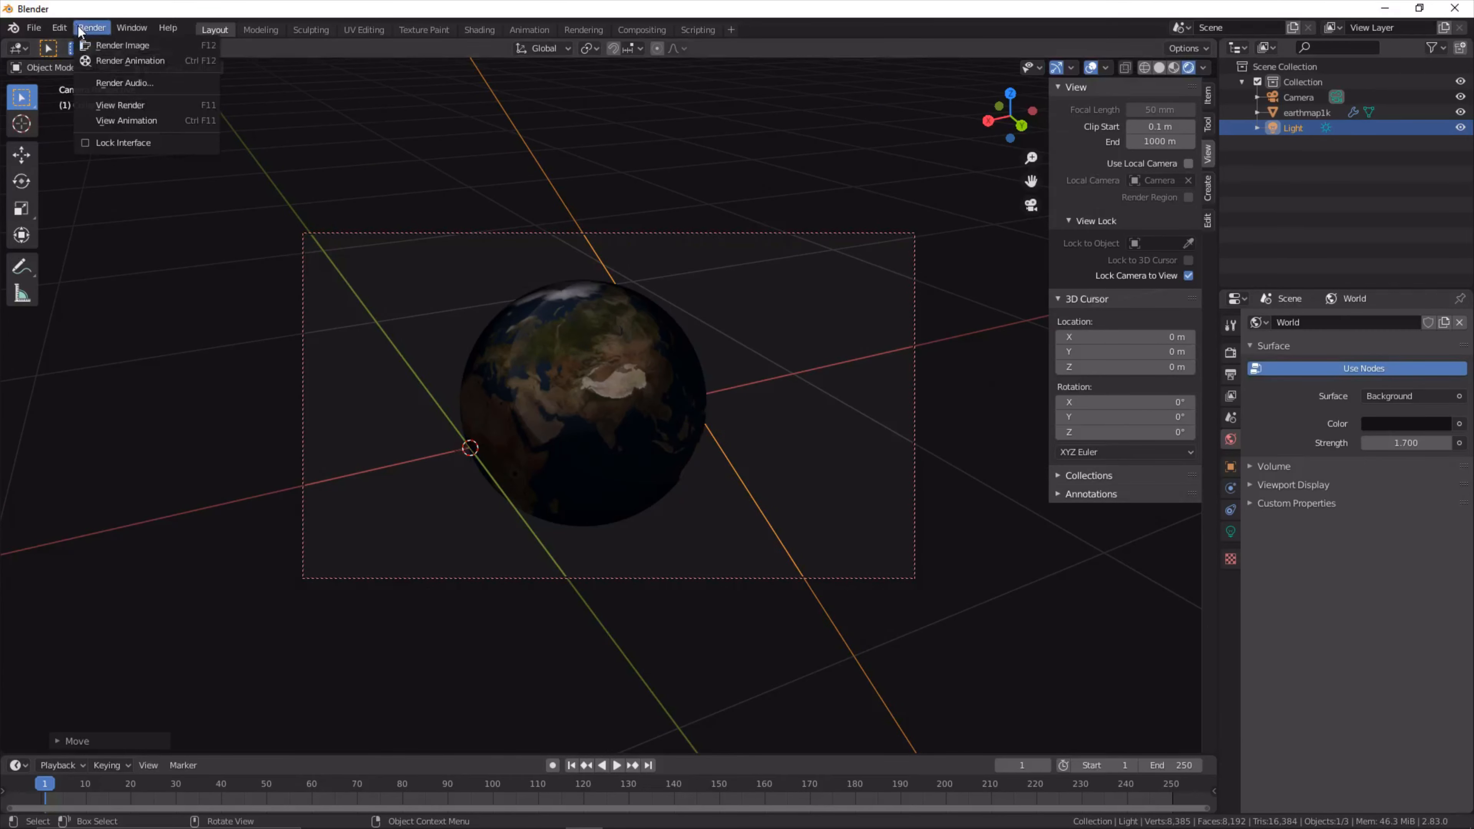
click(100, 45)
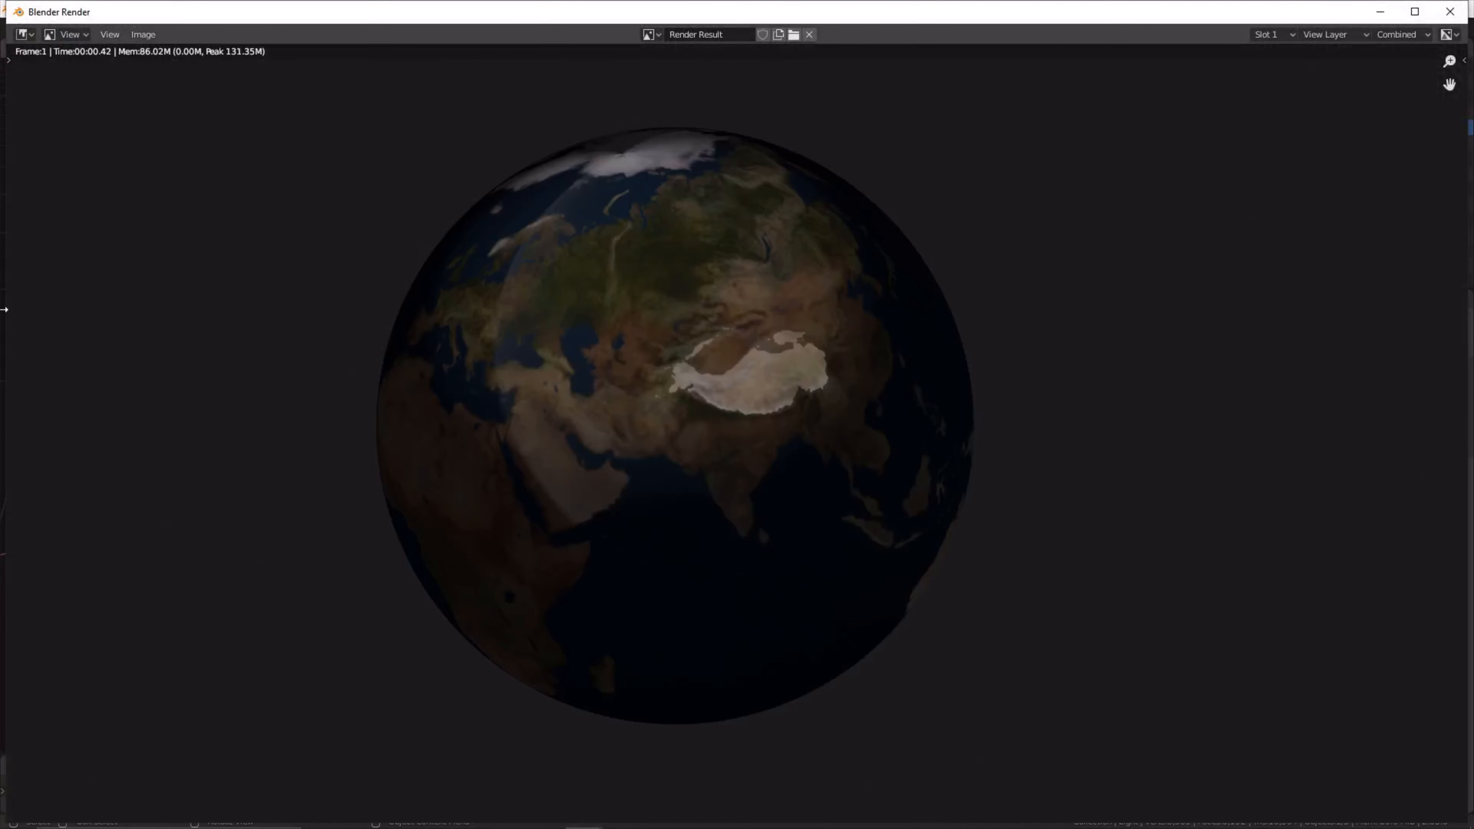
click(145, 34)
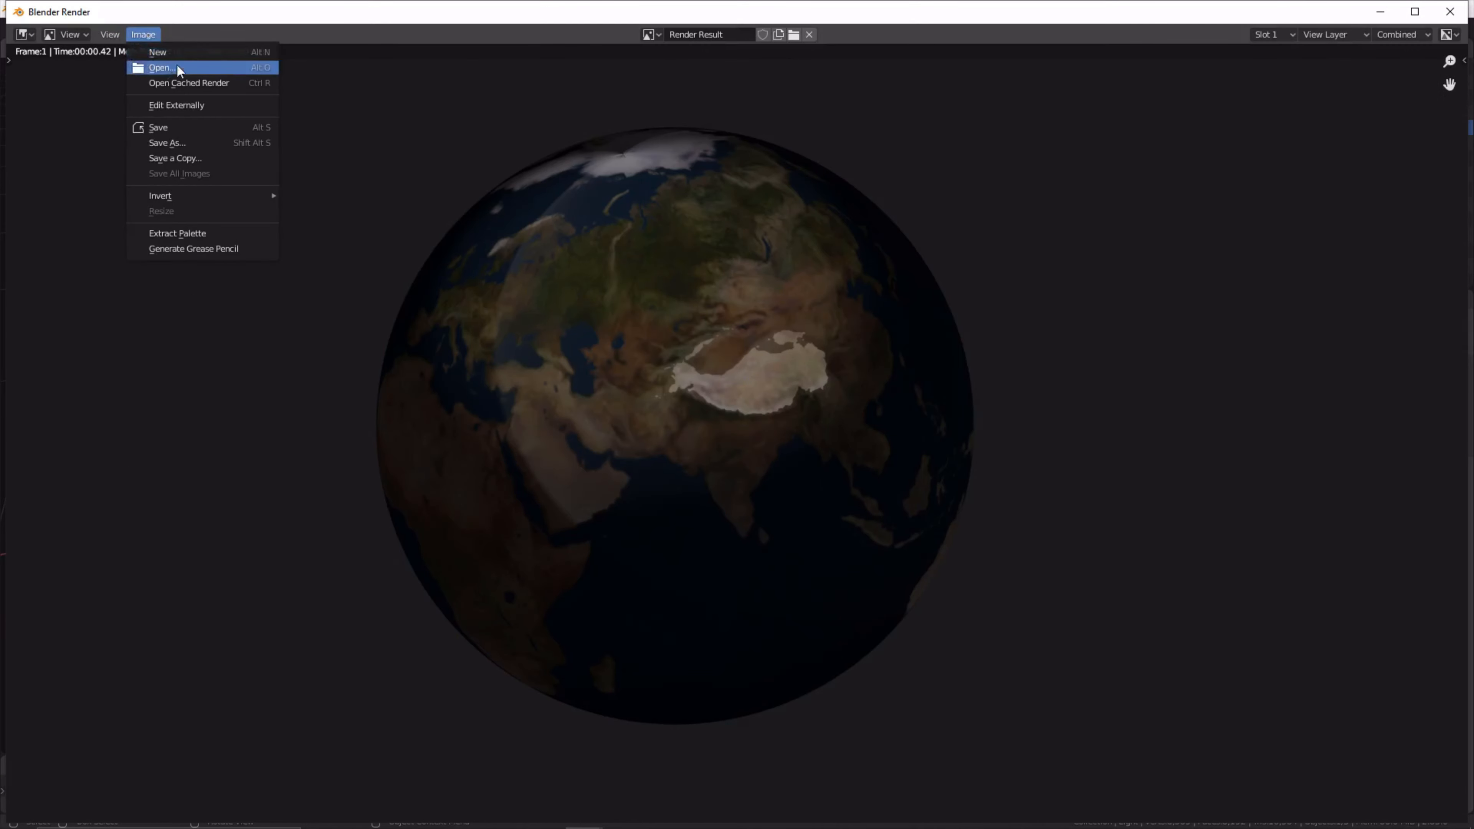
click(179, 148)
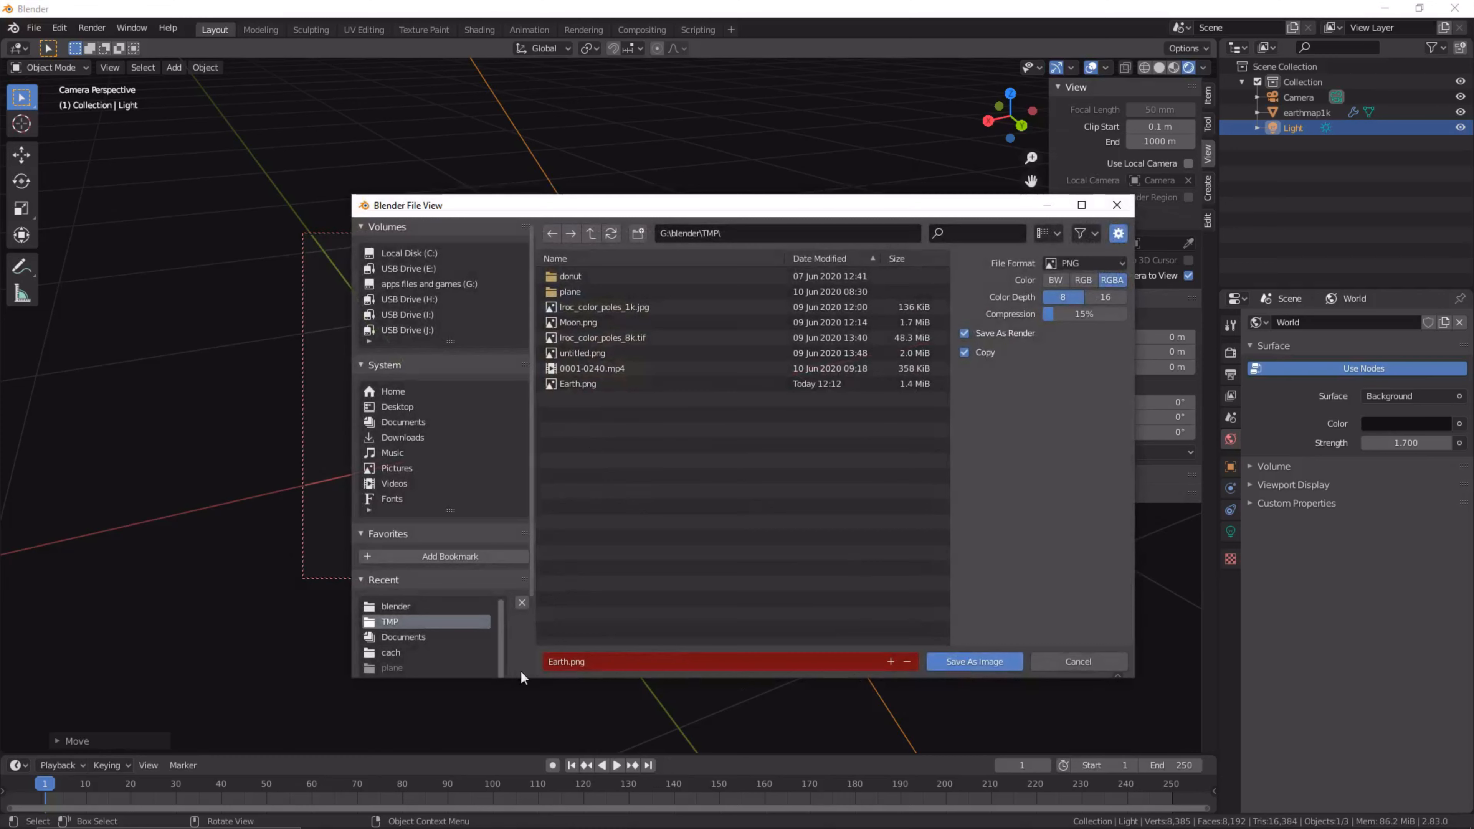
click(566, 660)
key(Right)
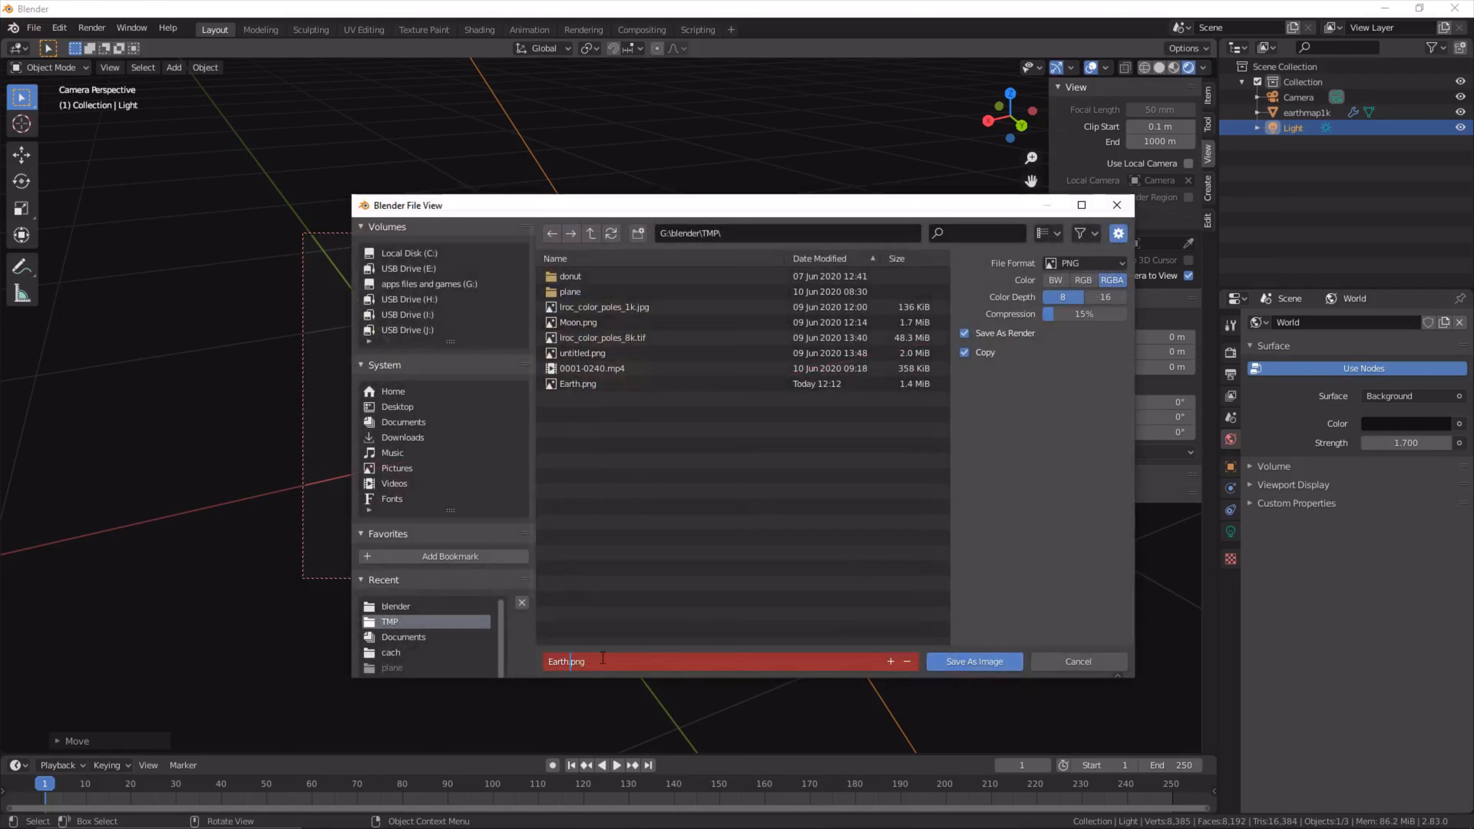
text(2)
key(Return)
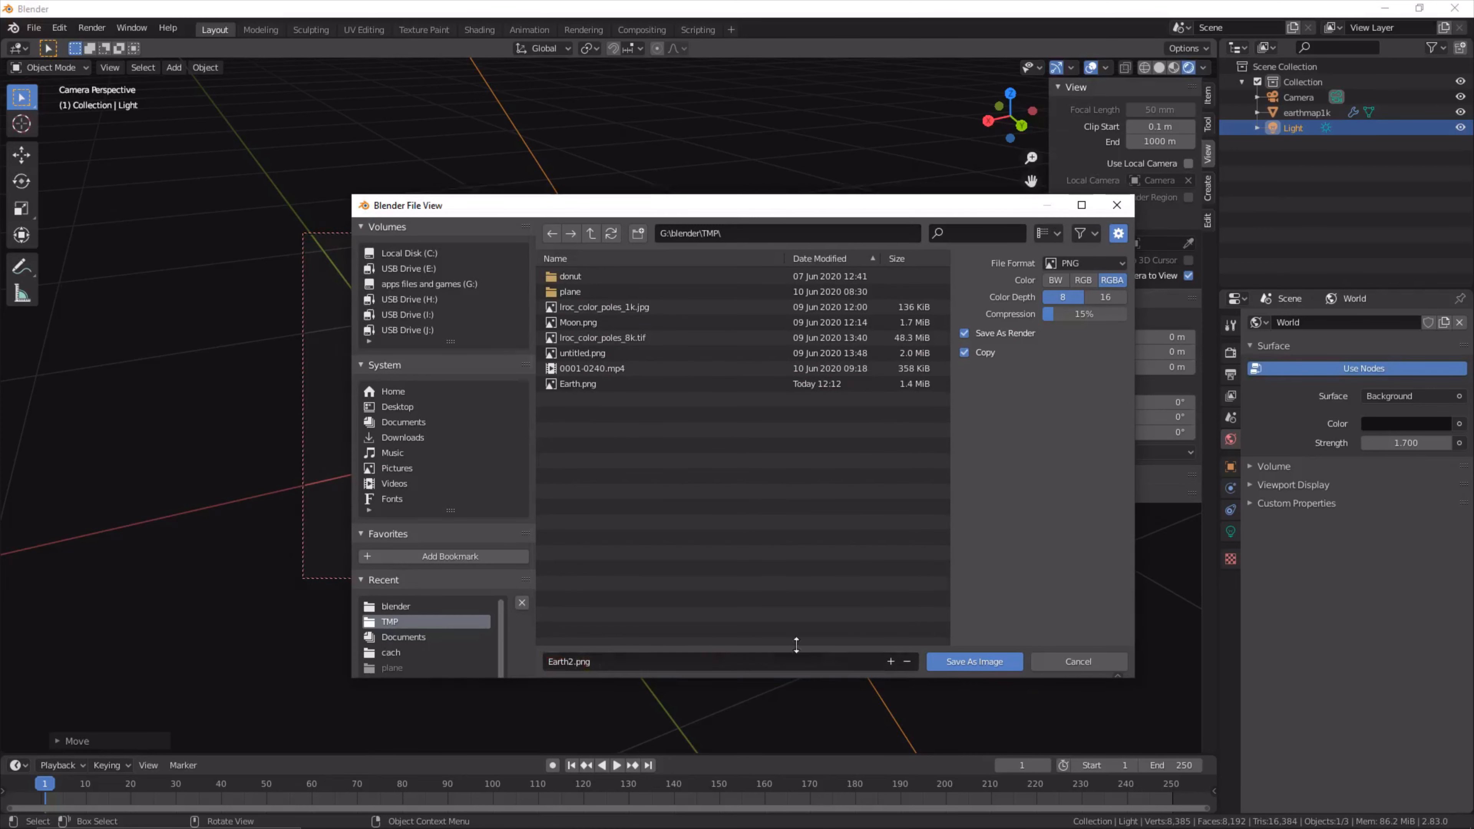
click(966, 664)
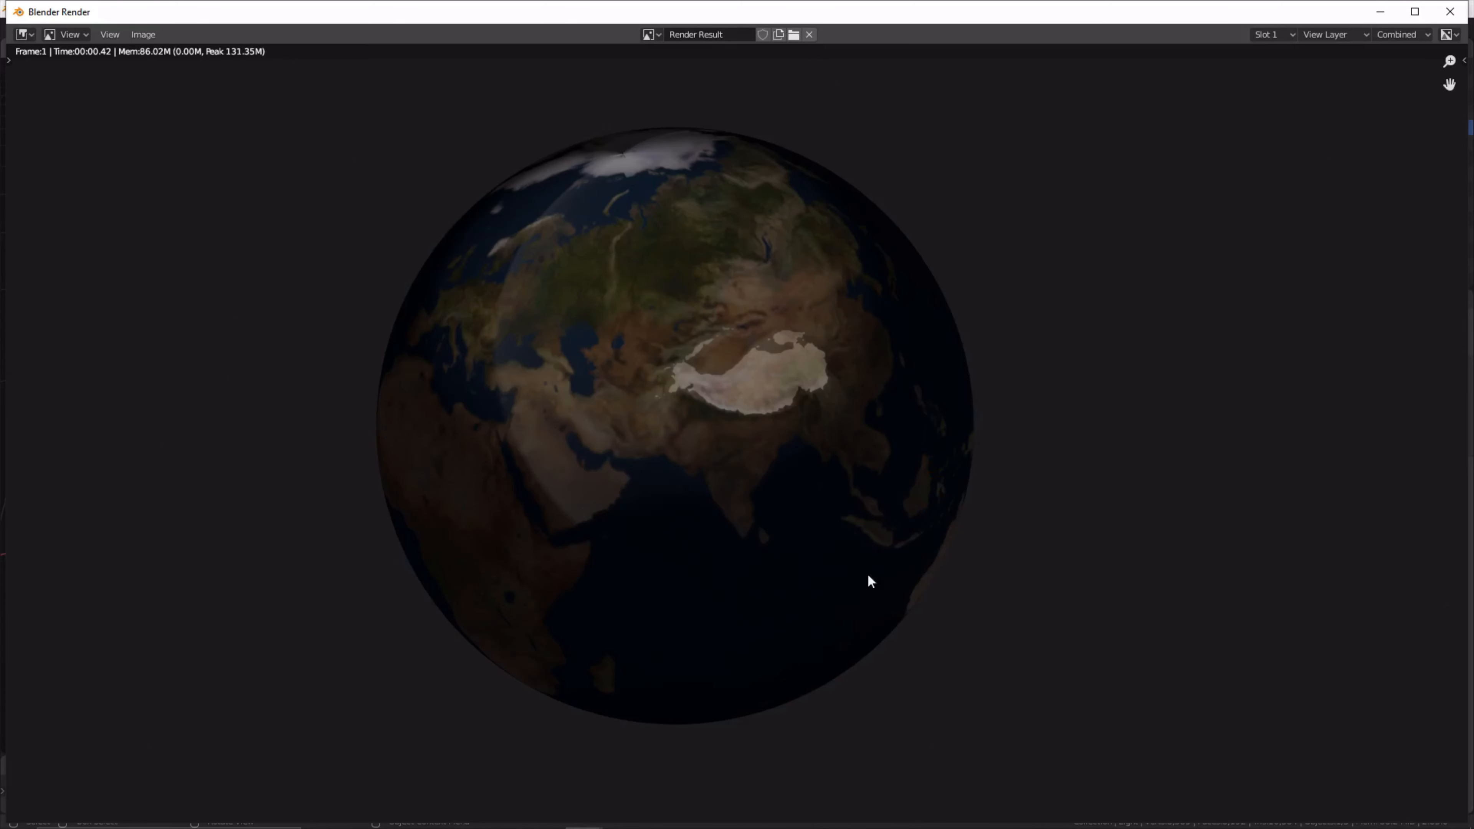